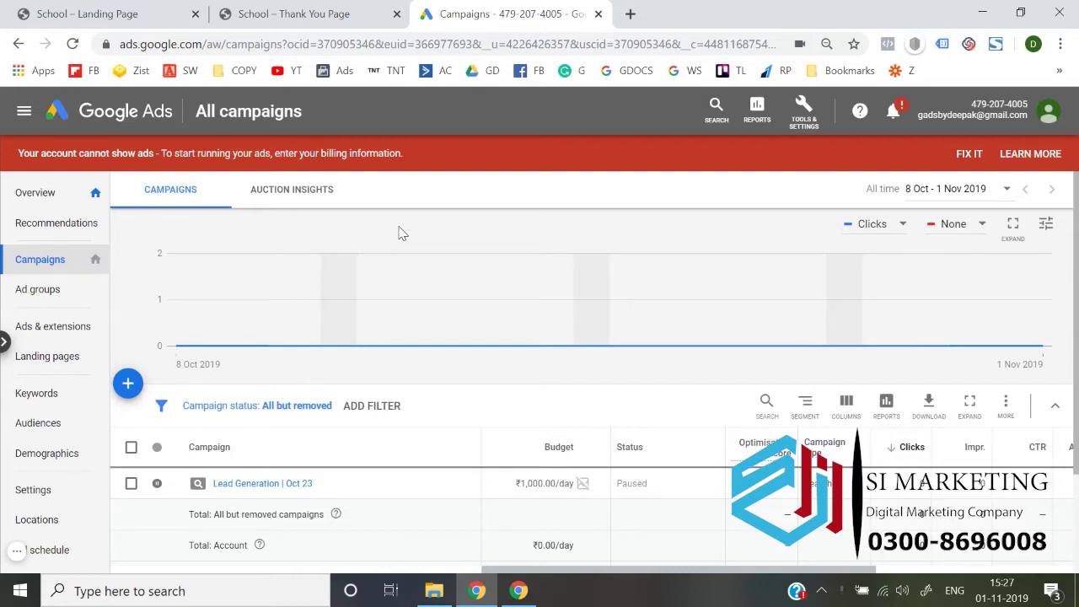
# - Look over the School landing page and its Thank You page
pyautogui.rightClick(163, 7)
pyautogui.click(164, 8)
pyautogui.scroll(-15, 56, 439)
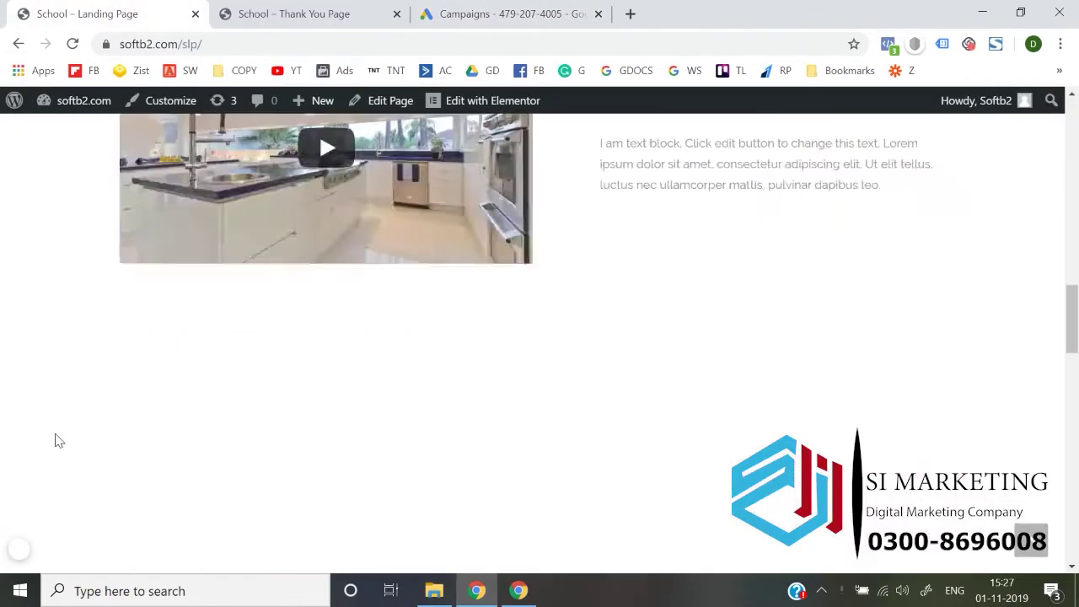
pyautogui.scroll(15, 55, 439)
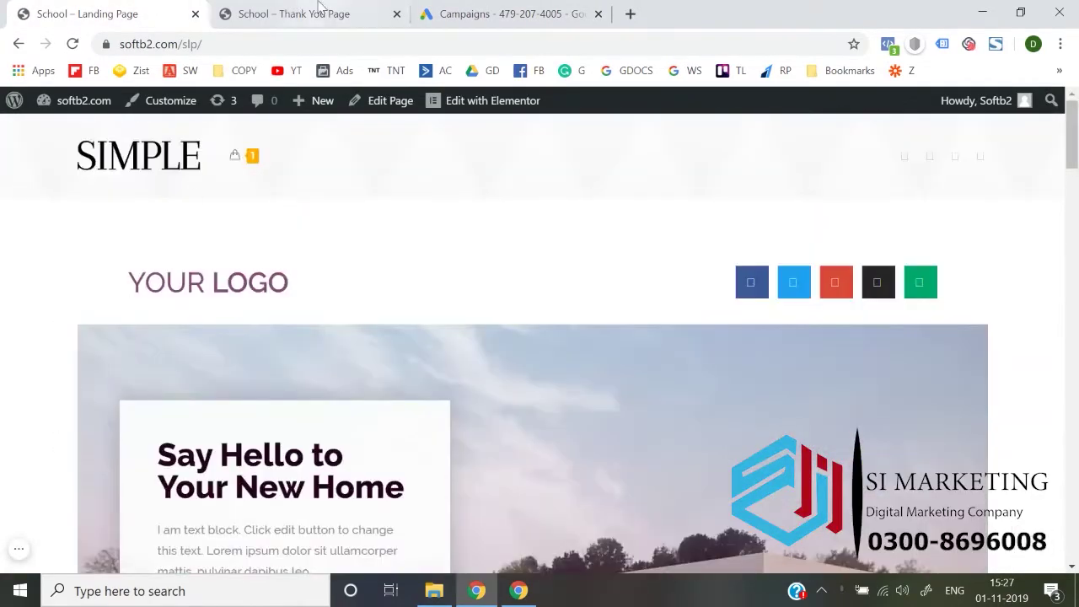
pyautogui.click(312, 14)
pyautogui.scroll(-3, 22, 390)
pyautogui.scroll(3, 50, 337)
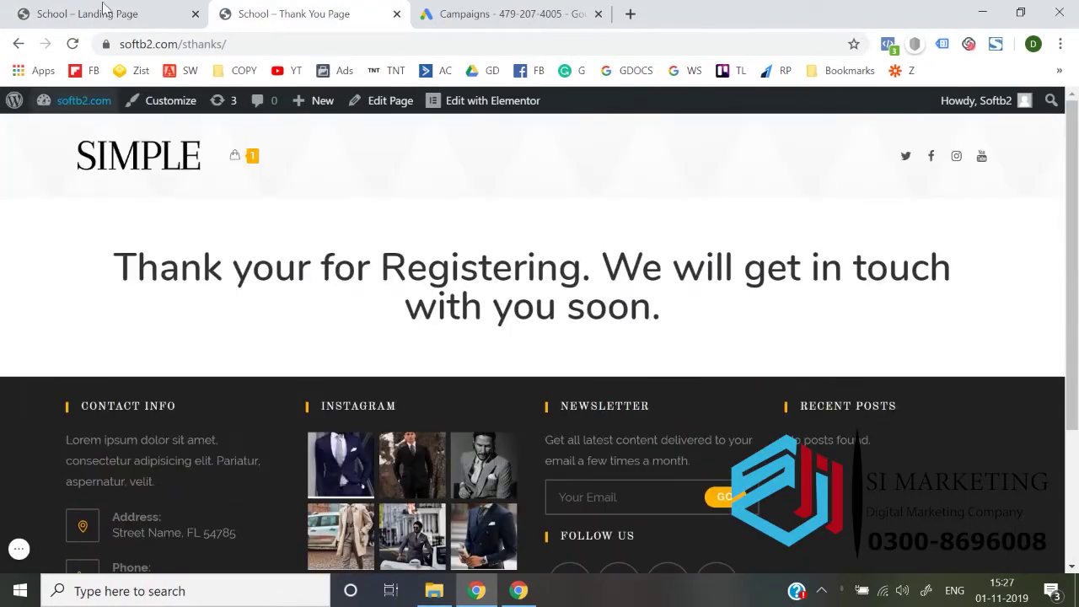
pyautogui.click(97, 8)
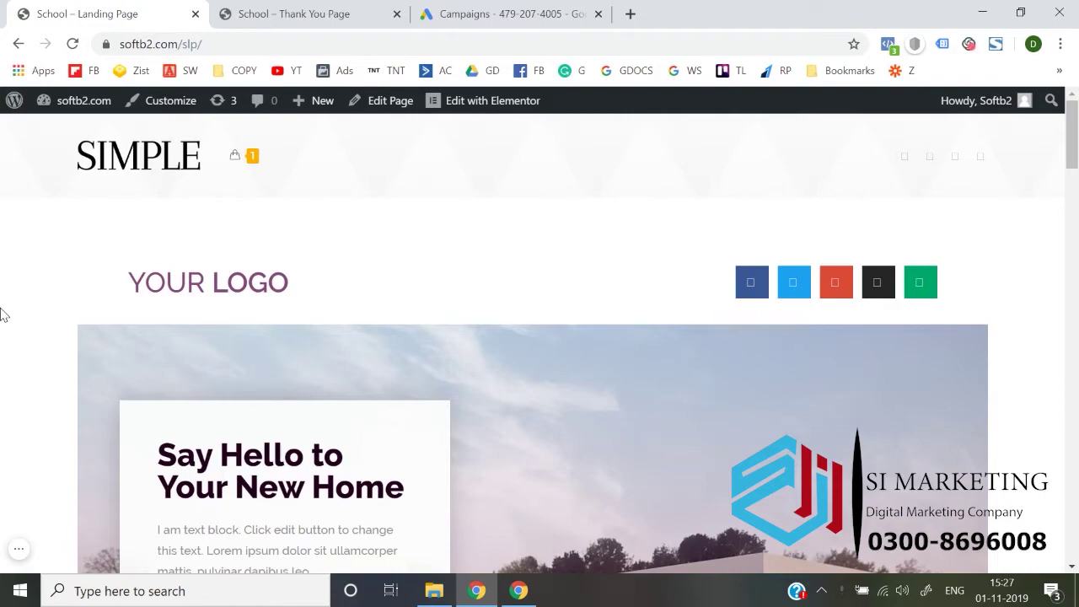
# - Examine the landing page content down to the agents section and compare it with the registration Thank You page
pyautogui.scroll(-10, 3, 314)
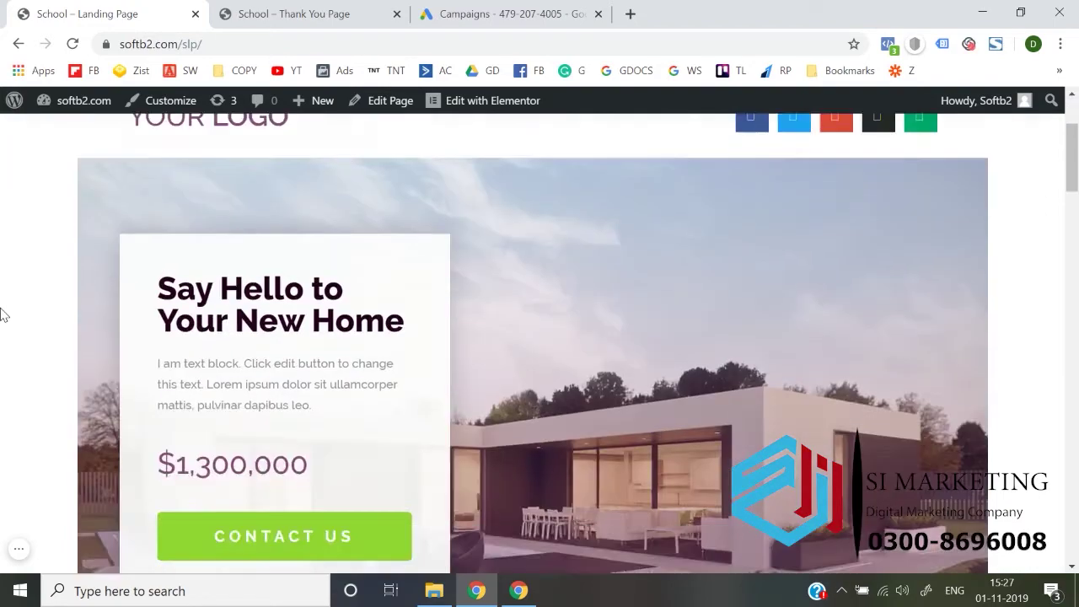
pyautogui.scroll(2, 3, 313)
pyautogui.scroll(-3, 3, 314)
pyautogui.scroll(-15, 3, 314)
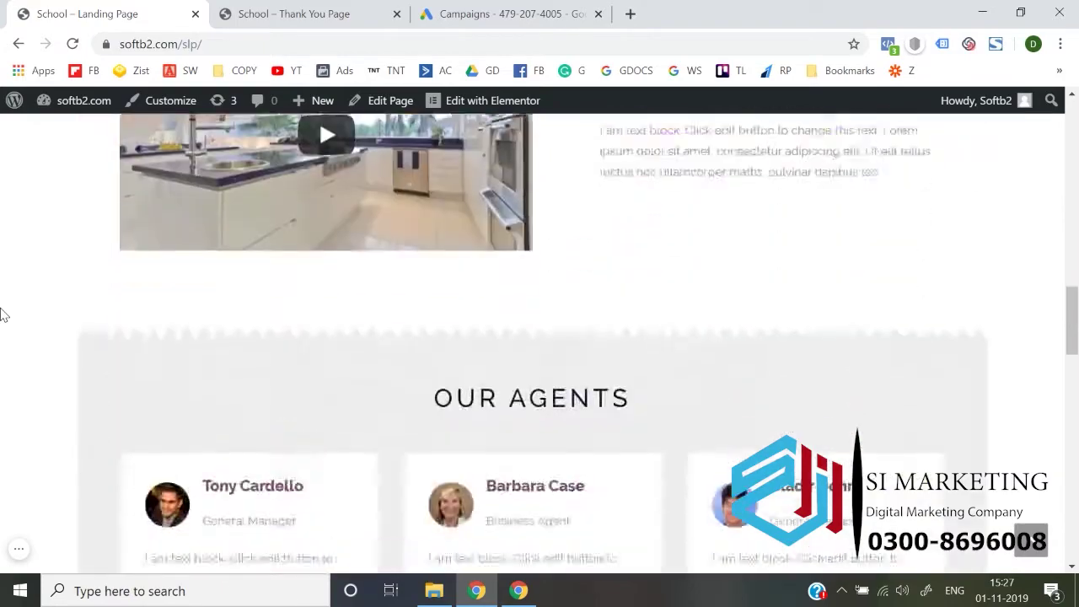
pyautogui.scroll(20, 4, 313)
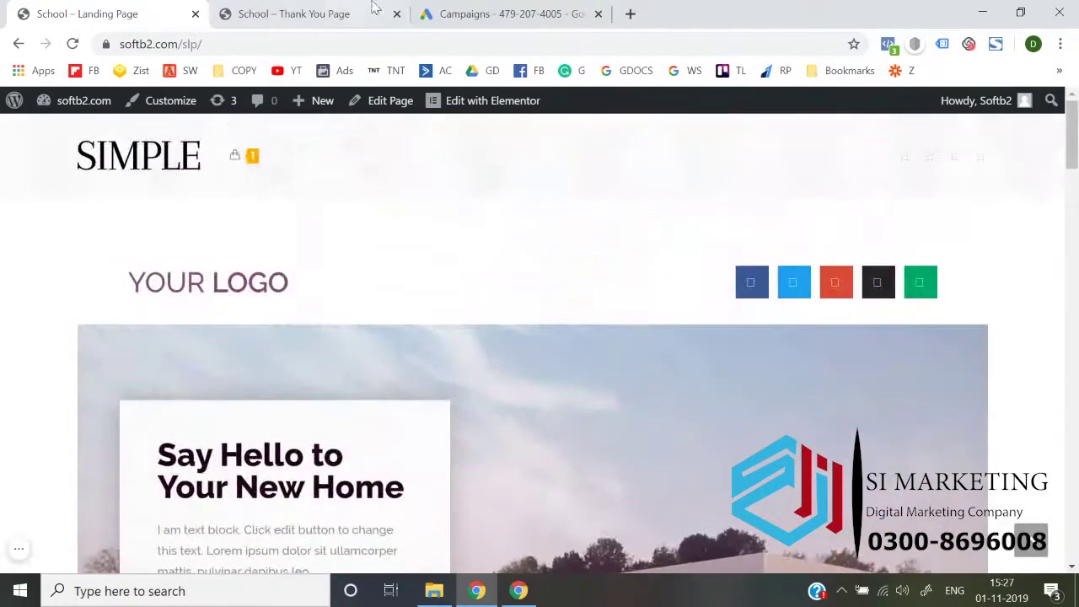
pyautogui.click(374, 8)
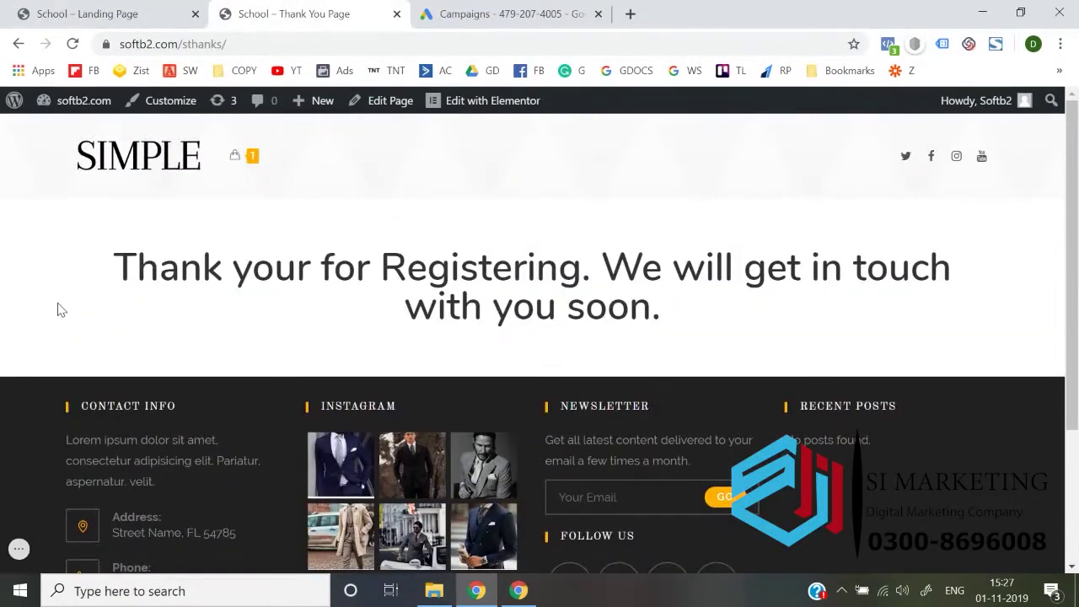
pyautogui.click(160, 8)
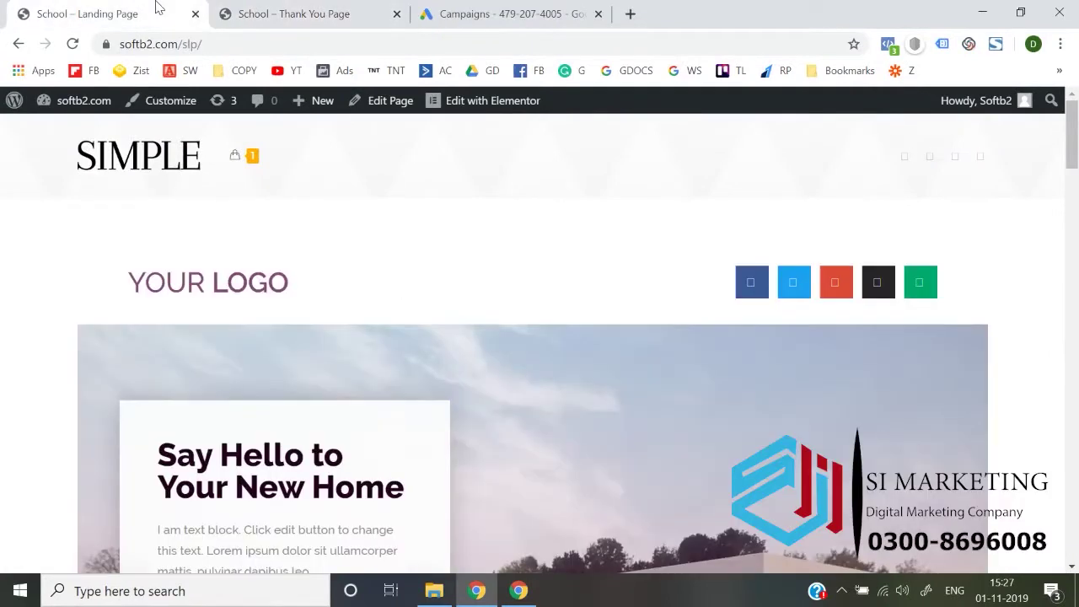
pyautogui.click(346, 9)
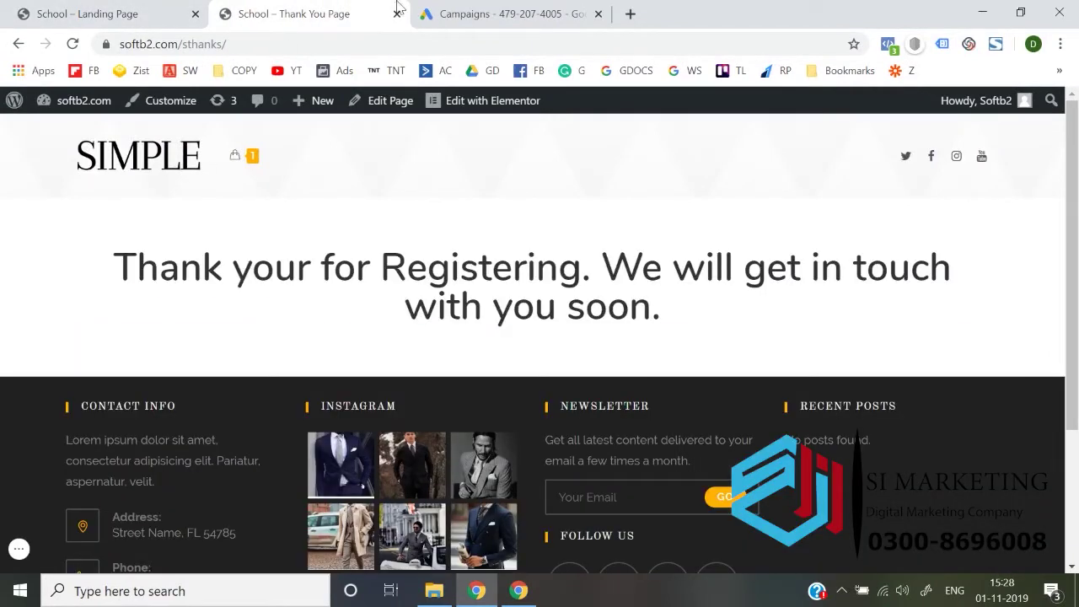
# - Look over the All campaigns list in Google Ads alongside the landing and Thank You pages
pyautogui.click(497, 10)
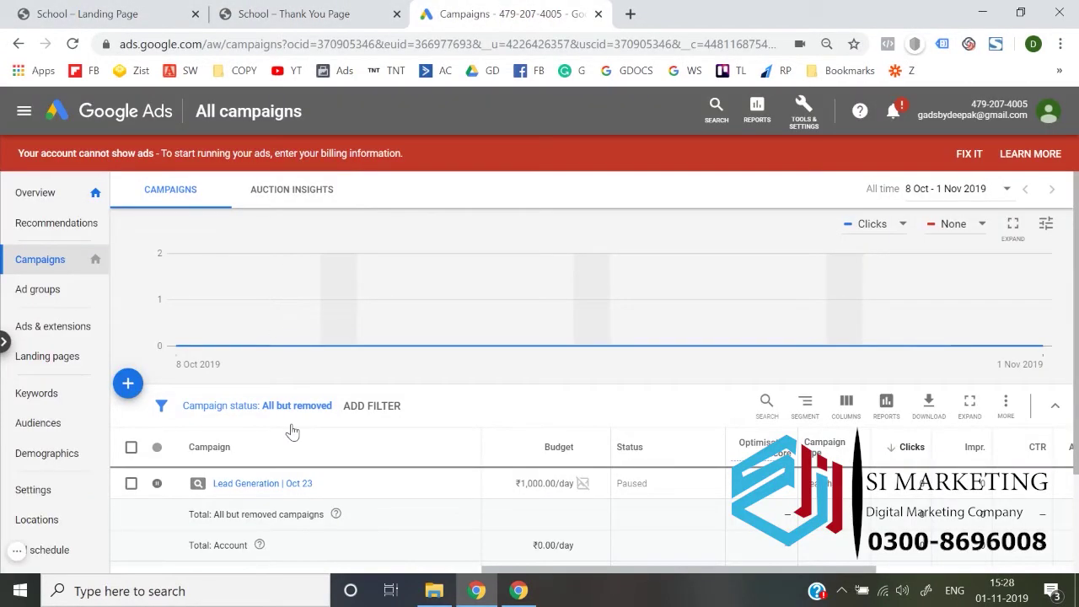
pyautogui.scroll(-2, 291, 431)
pyautogui.scroll(2, 292, 432)
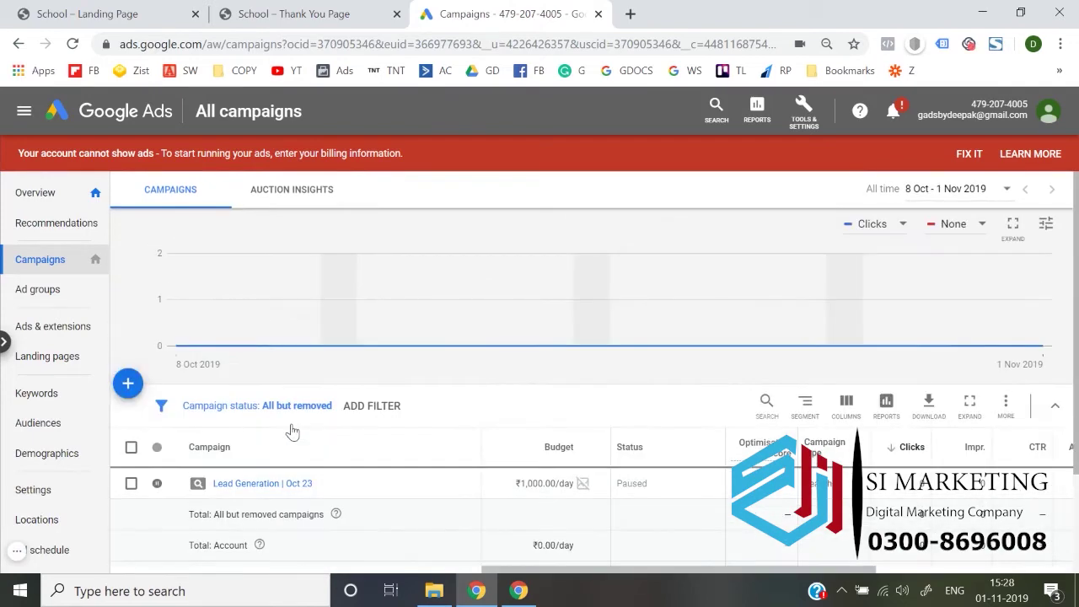
pyautogui.click(154, 6)
pyautogui.click(342, 11)
pyautogui.click(533, 7)
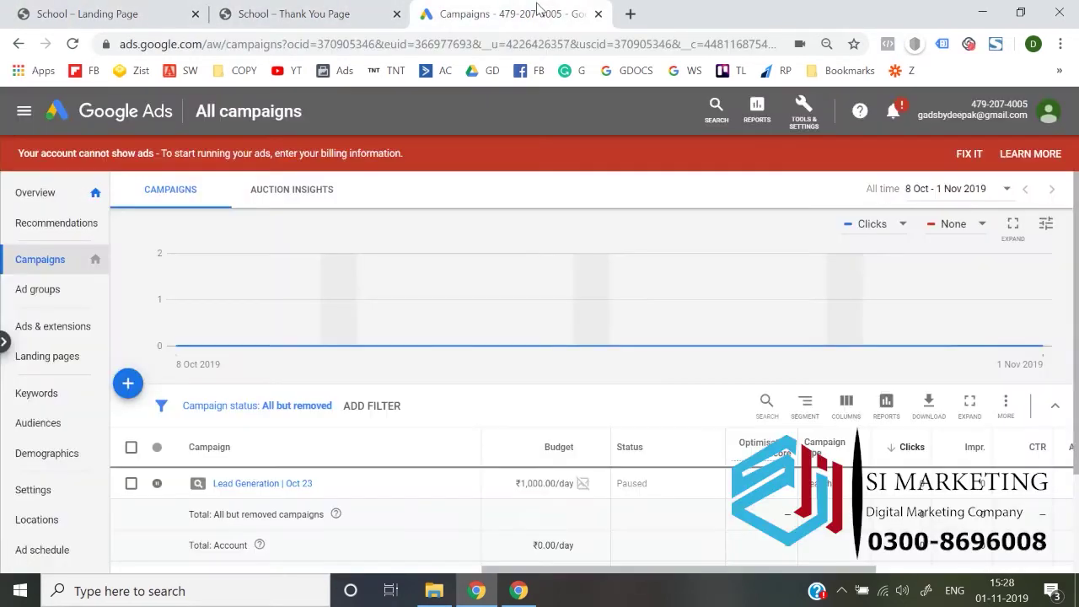
pyautogui.moveTo(602, 291)
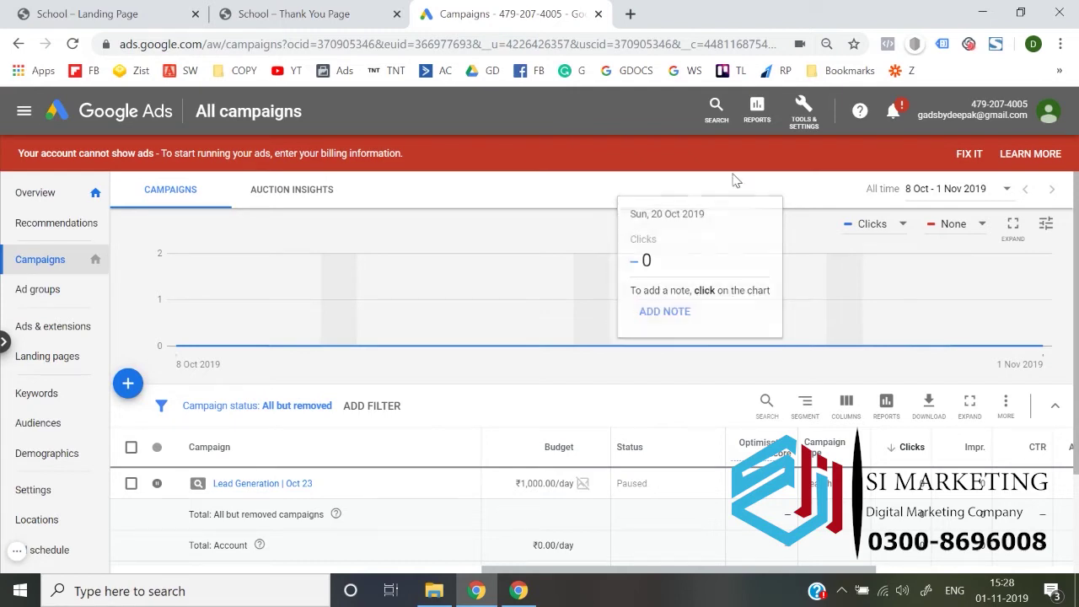
# - Open Keyword Planner and discover new keywords for "school in gurgaon"
pyautogui.click(798, 127)
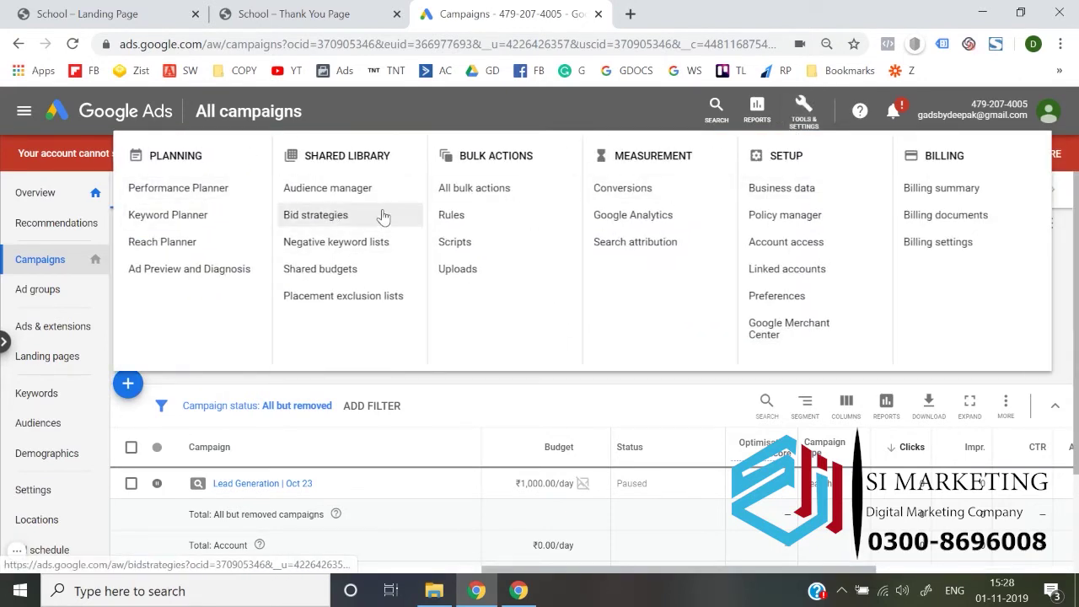
pyautogui.click(168, 217)
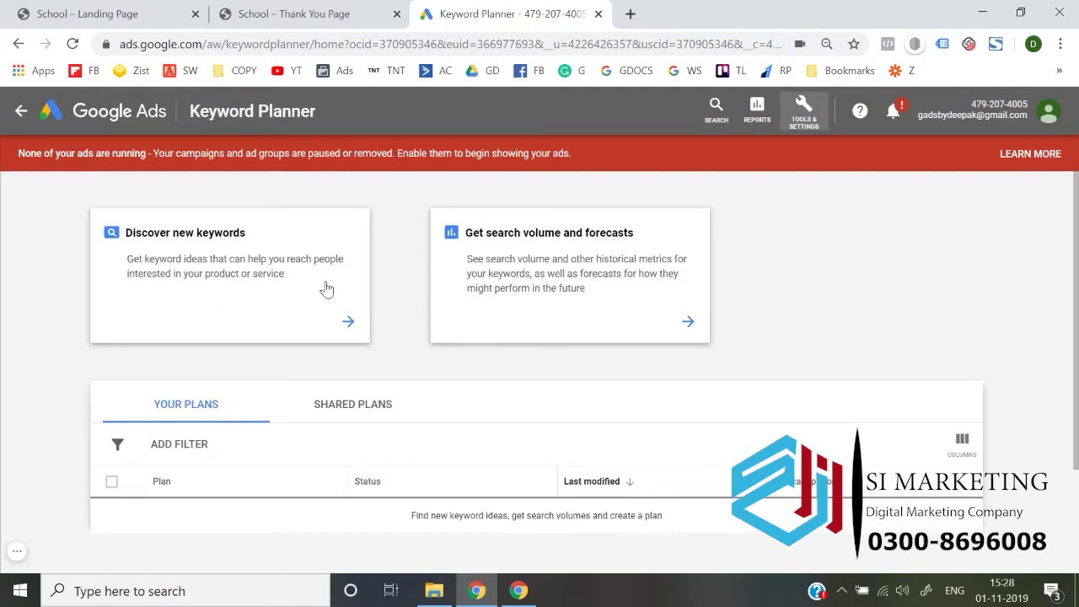
pyautogui.click(225, 282)
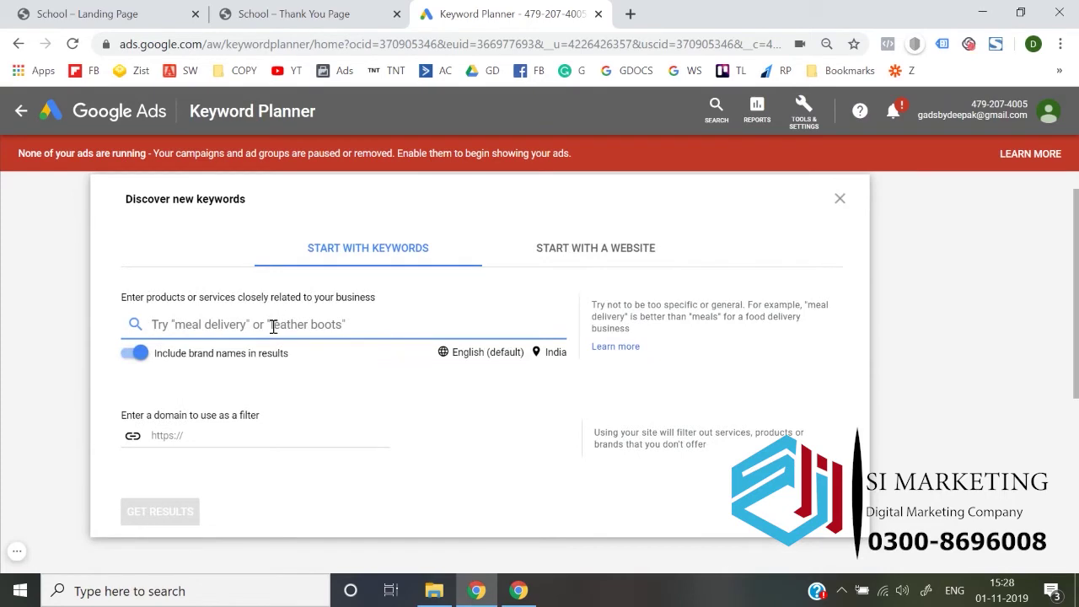
pyautogui.write('schoo')
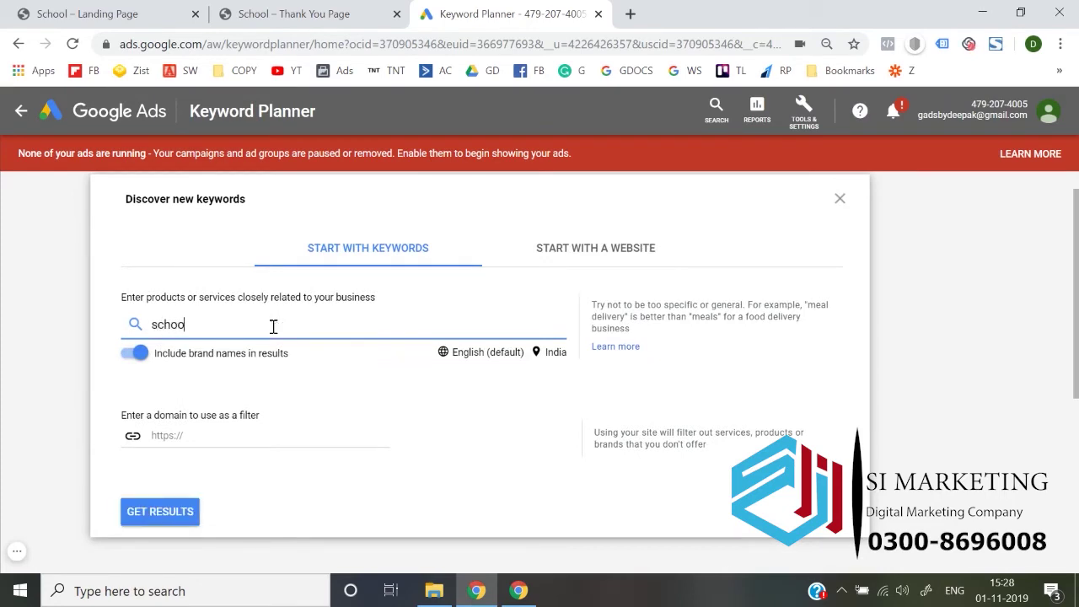
pyautogui.write('l iongurgaon')
pyautogui.press('Return')
pyautogui.click(171, 514)
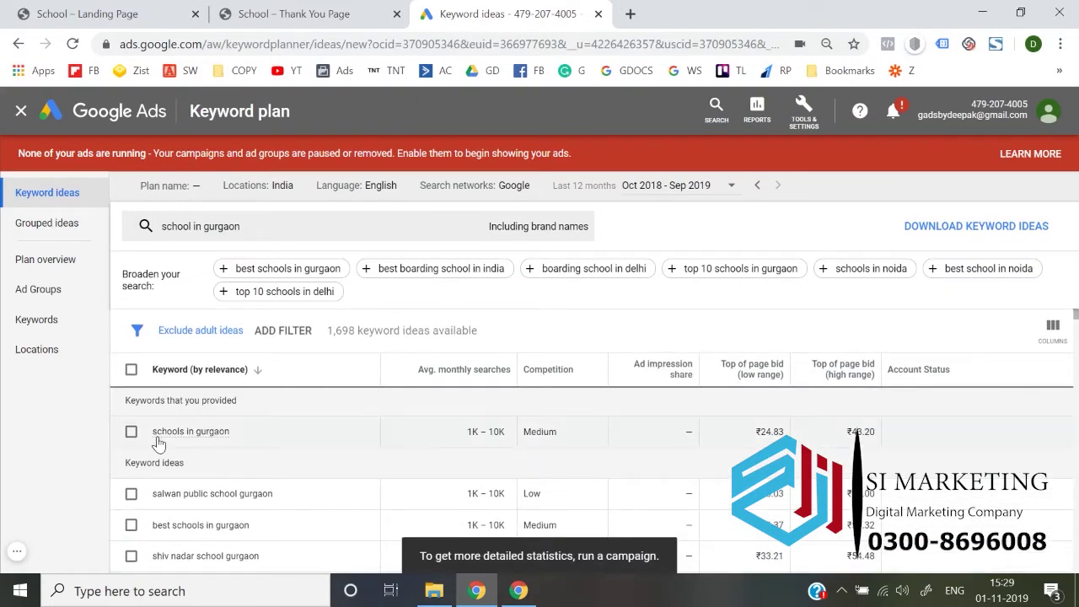
# - Read through the suggested keyword ideas for "school in gurgaon", distinguishing generic searches from individual school names
pyautogui.moveTo(168, 433)
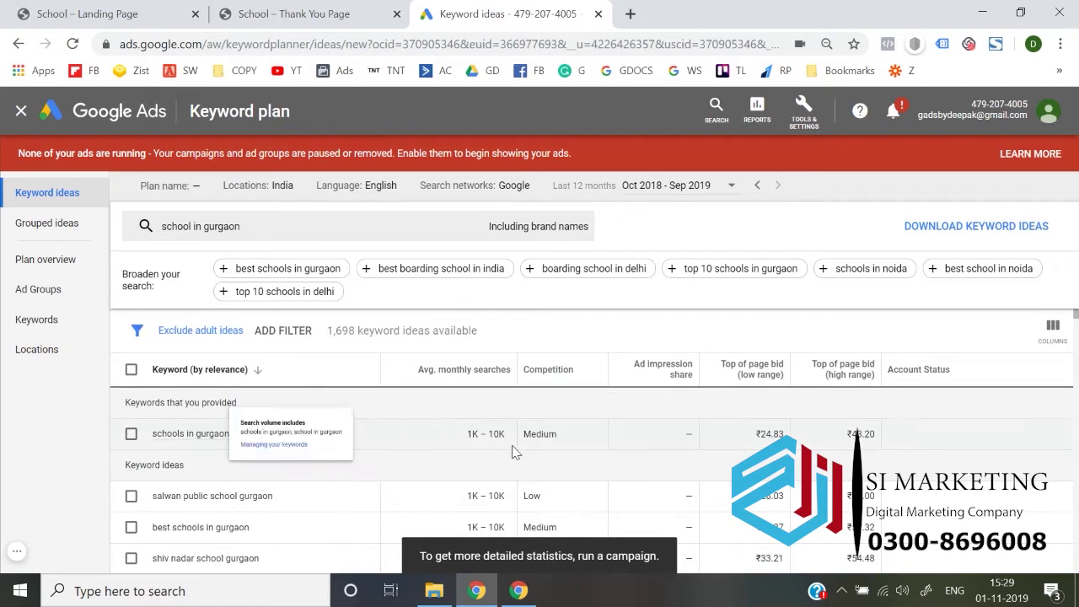
pyautogui.scroll(-1, 422, 455)
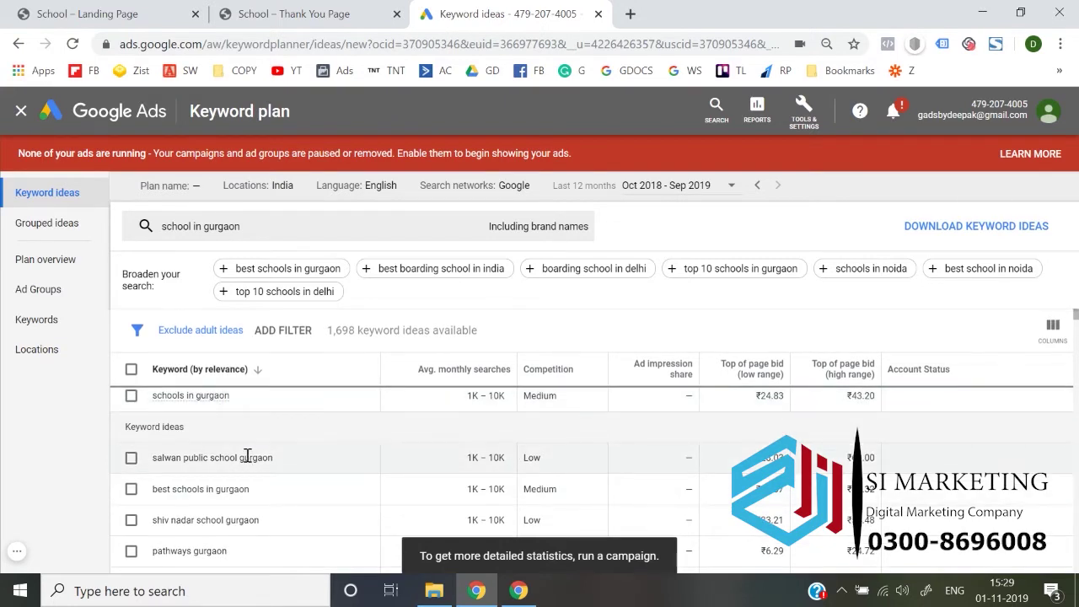
pyautogui.tripleClick(224, 483)
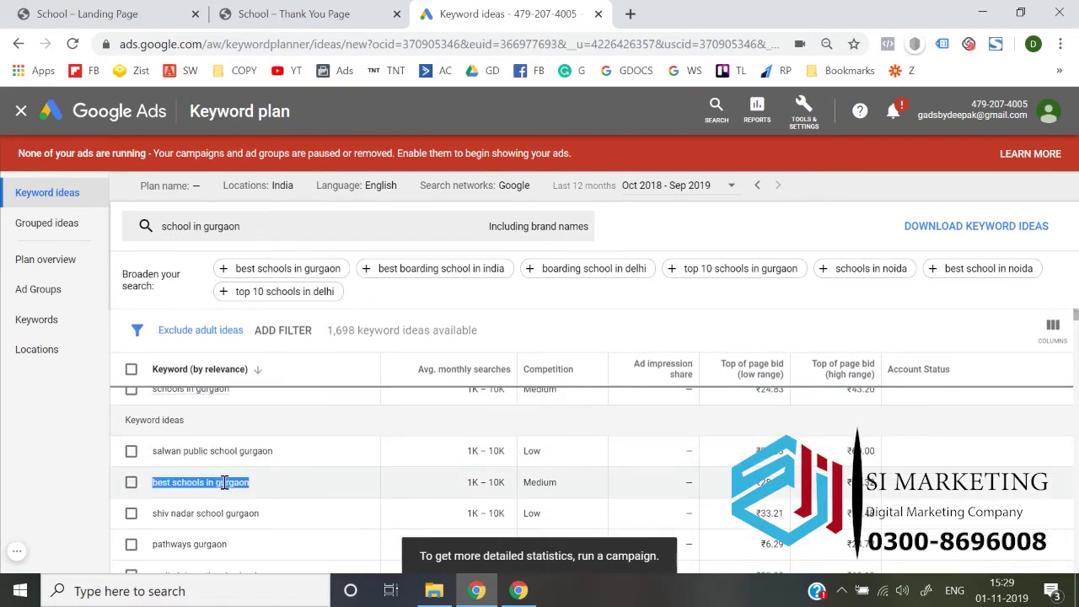
pyautogui.scroll(-1, 225, 482)
pyautogui.tripleClick(222, 487)
pyautogui.scroll(-1, 221, 487)
pyautogui.scroll(-1, 212, 516)
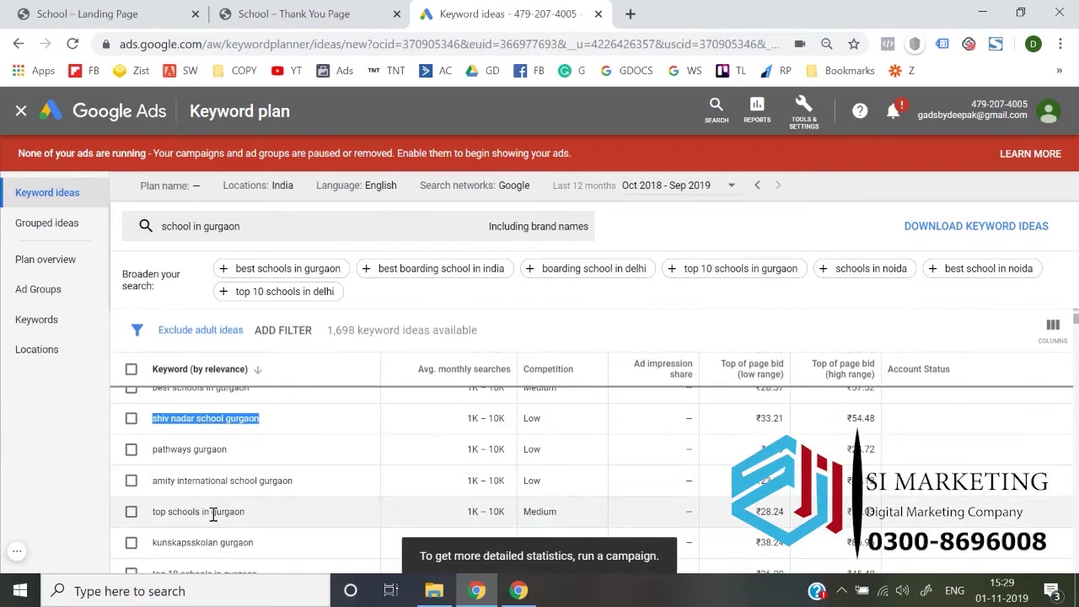
pyautogui.tripleClick(213, 514)
pyautogui.scroll(-2, 213, 514)
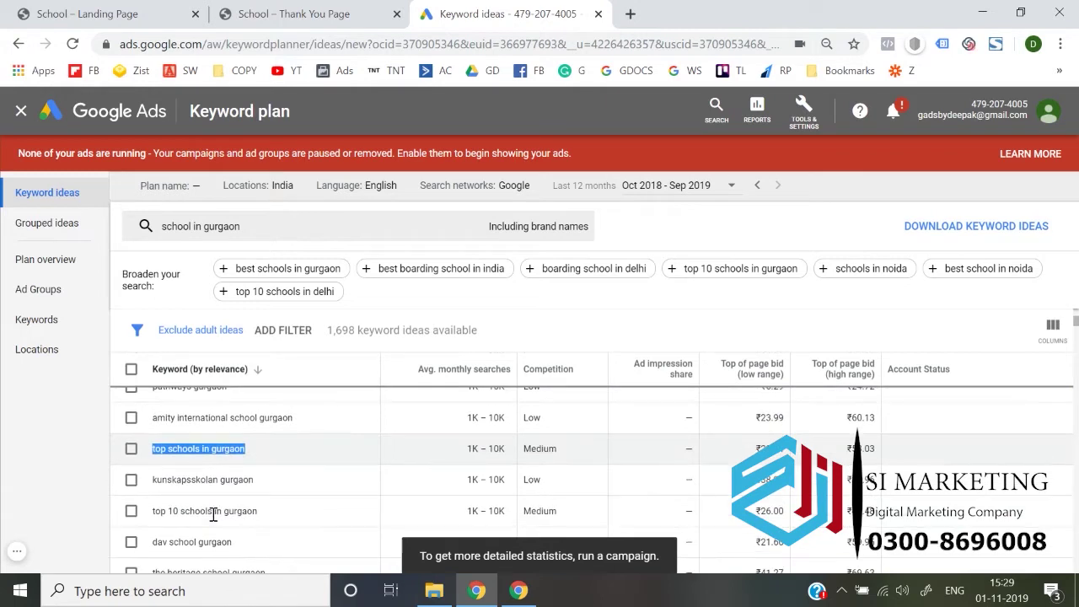
pyautogui.scroll(-2, 213, 514)
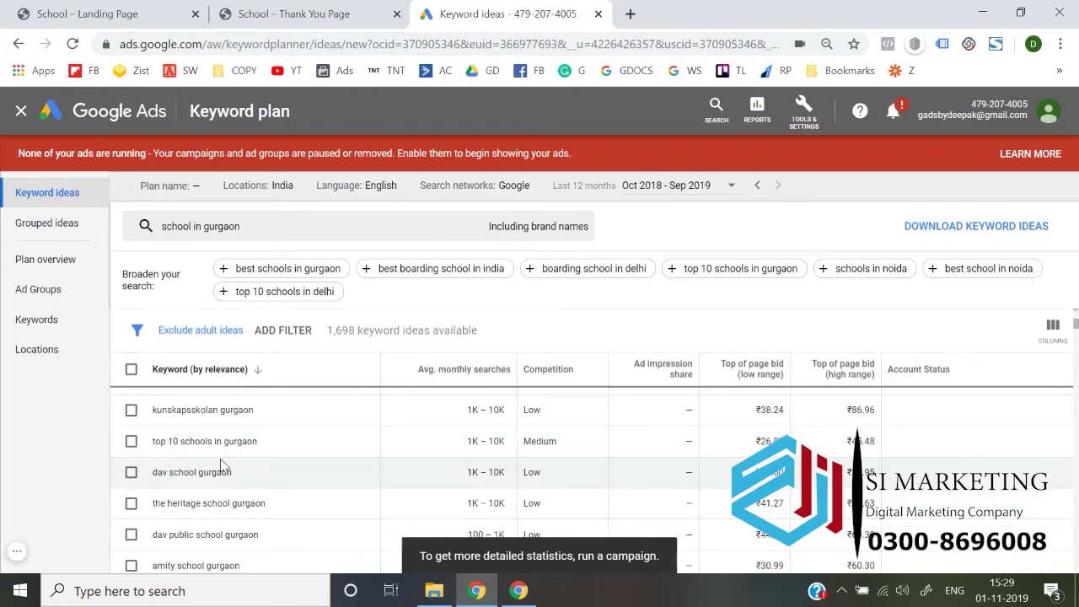
pyautogui.scroll(-2, 217, 512)
pyautogui.scroll(-3, 217, 520)
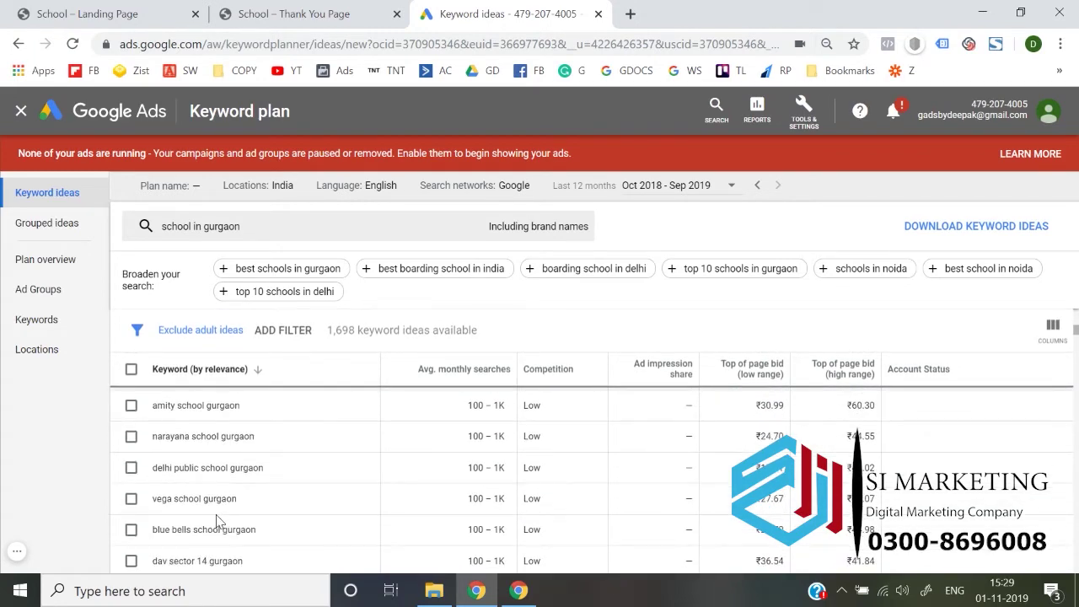
pyautogui.scroll(-4, 217, 520)
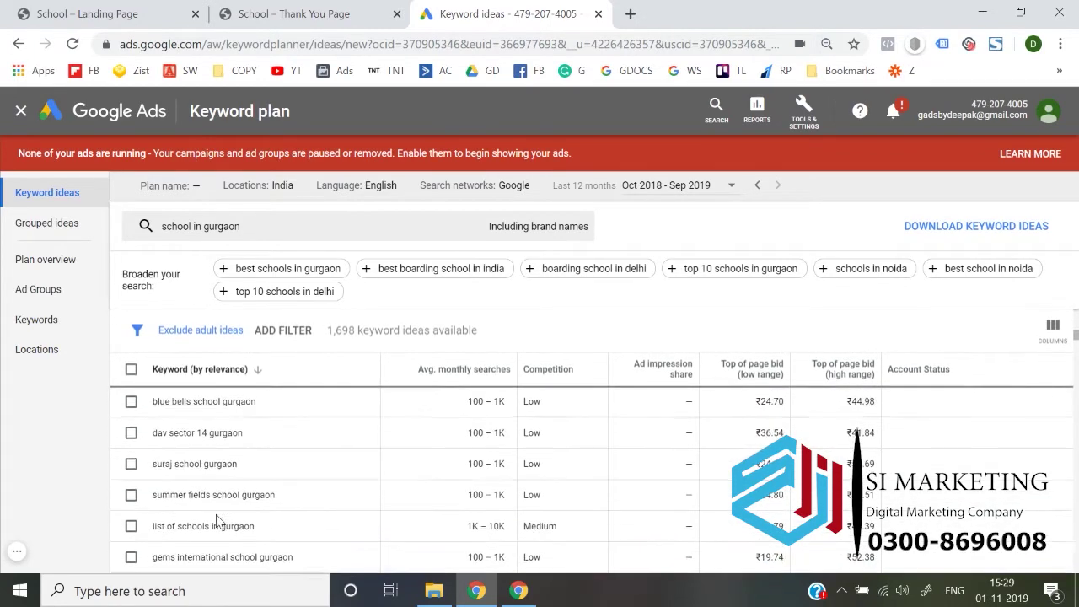
pyautogui.scroll(-2, 217, 520)
pyautogui.scroll(-1, 236, 481)
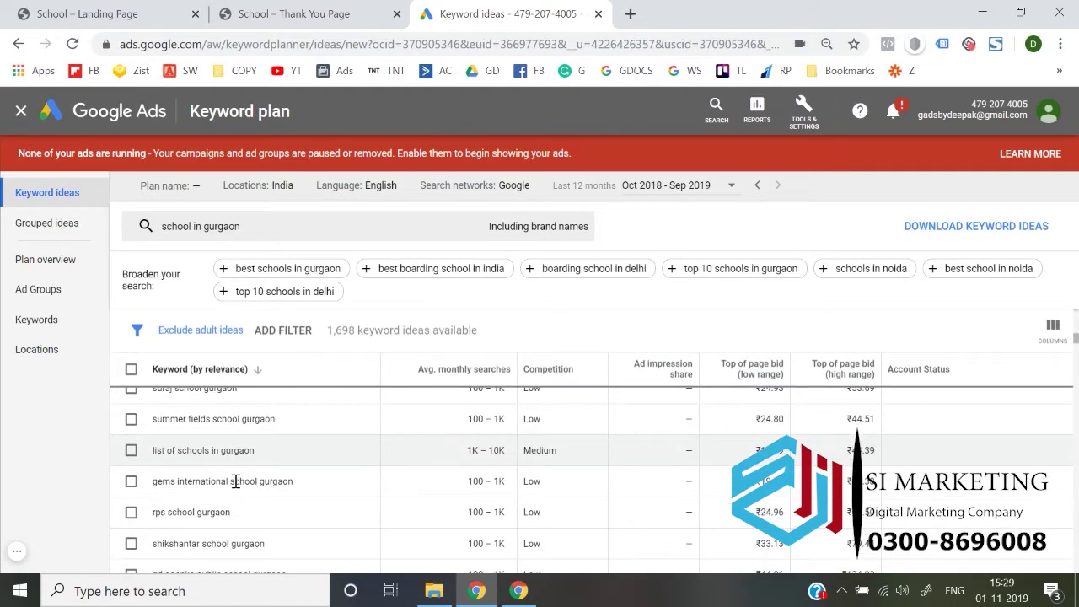
pyautogui.scroll(-6, 235, 480)
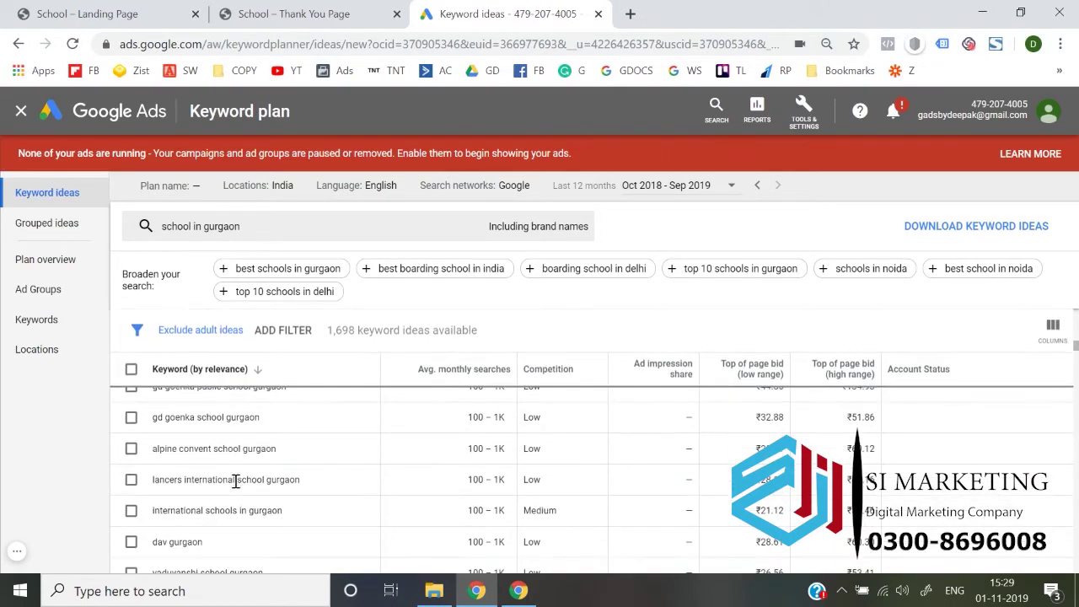
pyautogui.scroll(-3, 193, 537)
pyautogui.scroll(8, 193, 537)
pyautogui.scroll(-8, 193, 537)
pyautogui.scroll(10, 193, 537)
pyautogui.scroll(-1, 193, 539)
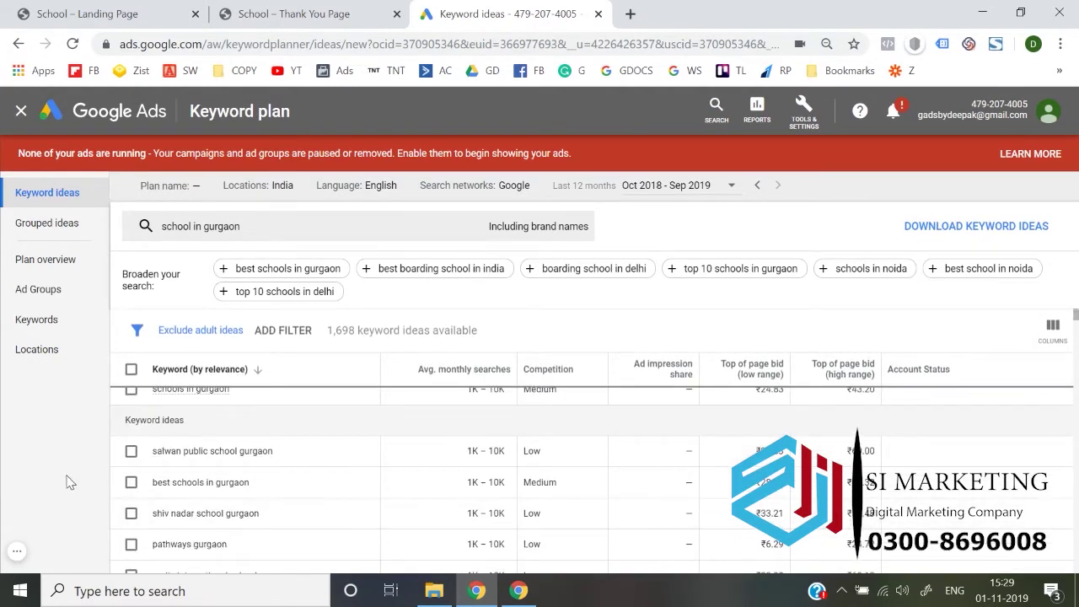
# - Compare "best schools in gurgaon" and "top schools in gurgaon" with the provided keyword and nearby school-name ideas
pyautogui.tripleClick(196, 482)
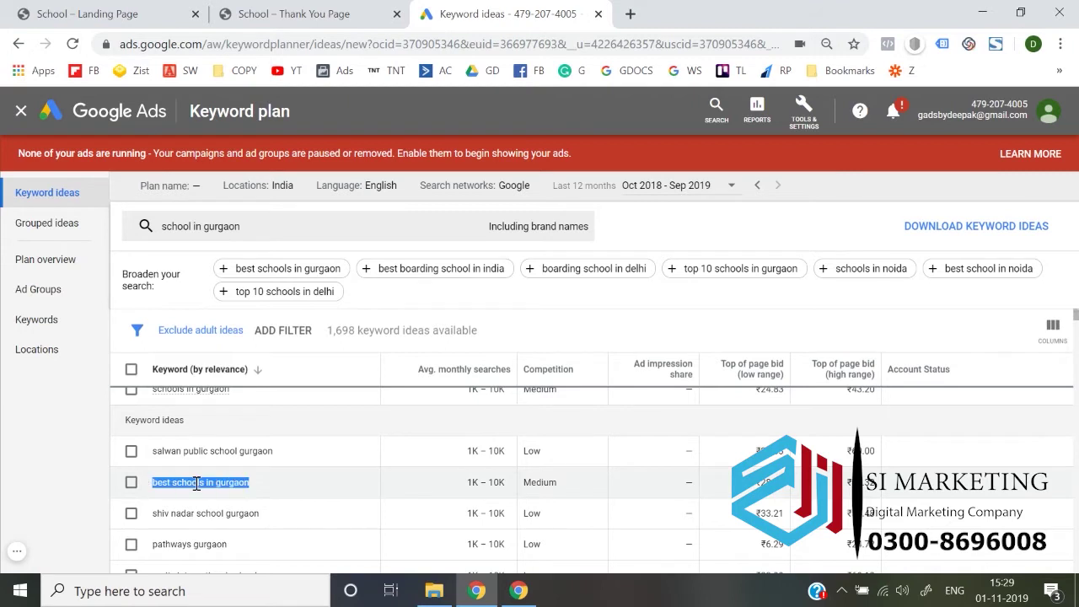
pyautogui.scroll(-3, 196, 482)
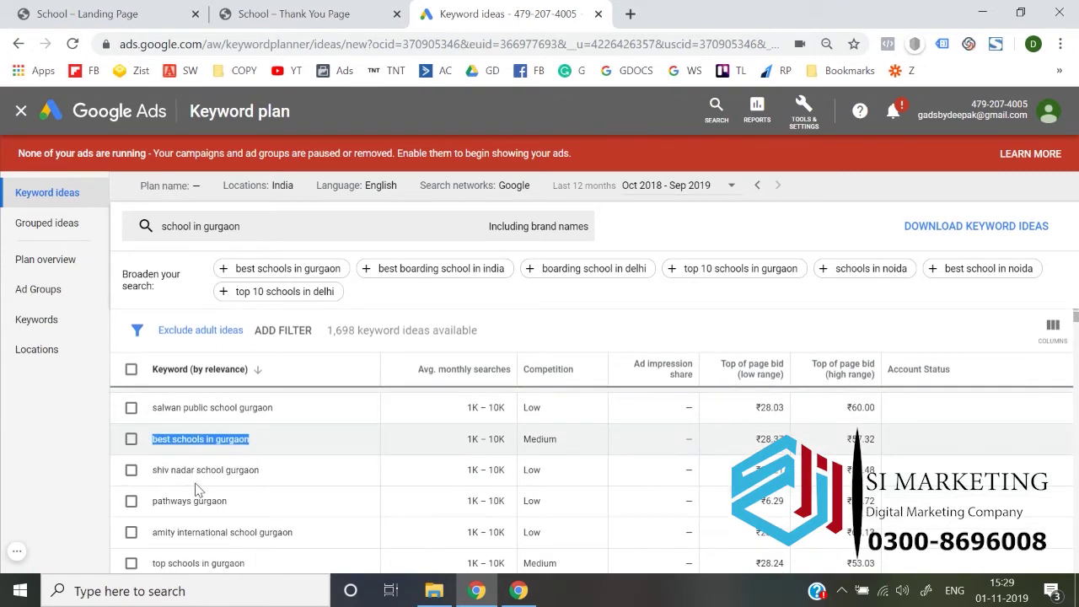
pyautogui.tripleClick(197, 491)
pyautogui.scroll(1, 199, 495)
pyautogui.scroll(4, 199, 495)
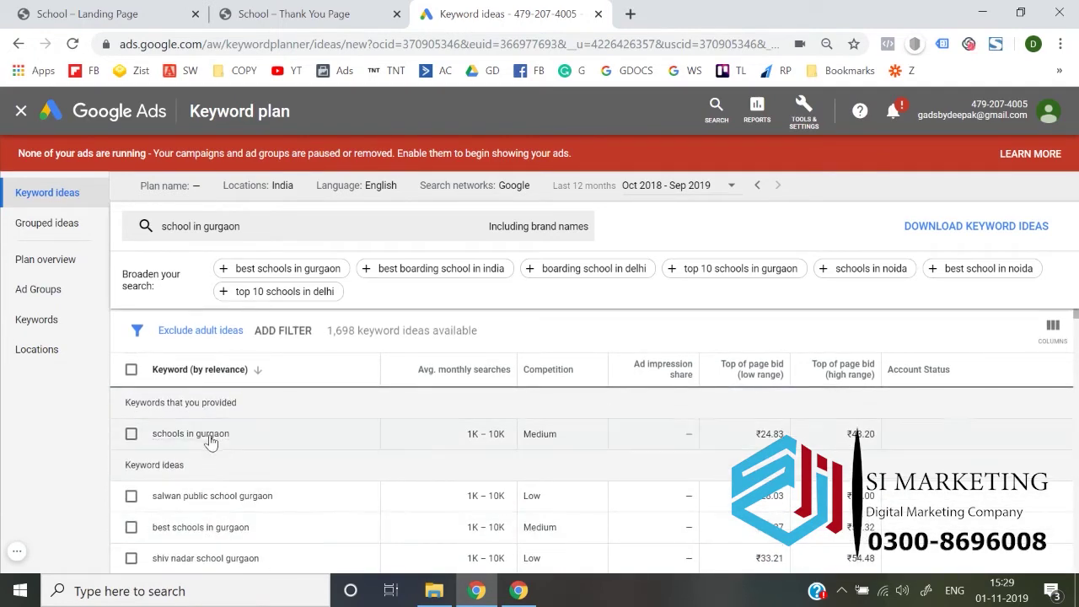
pyautogui.scroll(-3, 211, 447)
pyautogui.scroll(3, 214, 438)
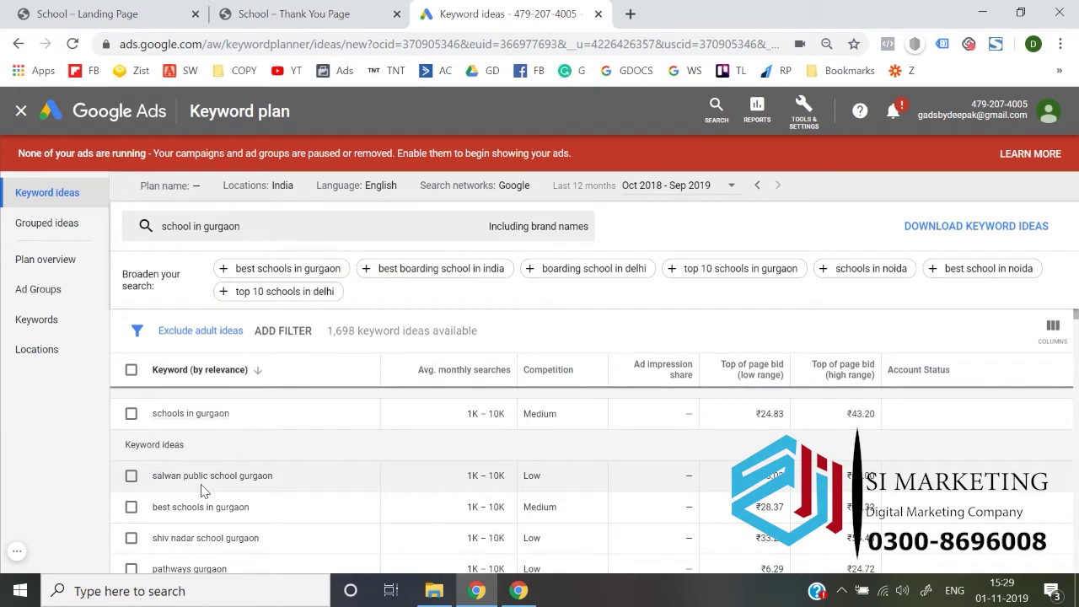
pyautogui.scroll(-1, 203, 485)
pyautogui.scroll(-3, 202, 492)
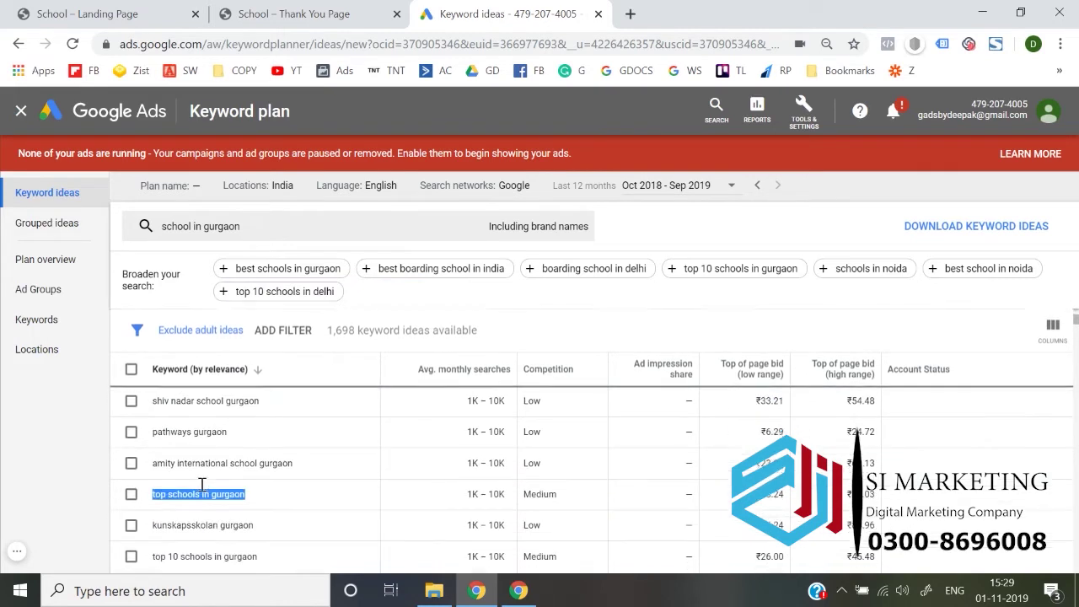
# - Broaden the keyword search with "best schools in gurgaon" and "top 10 schools in gurgaon" and get the updated results
pyautogui.scroll(-1, 203, 492)
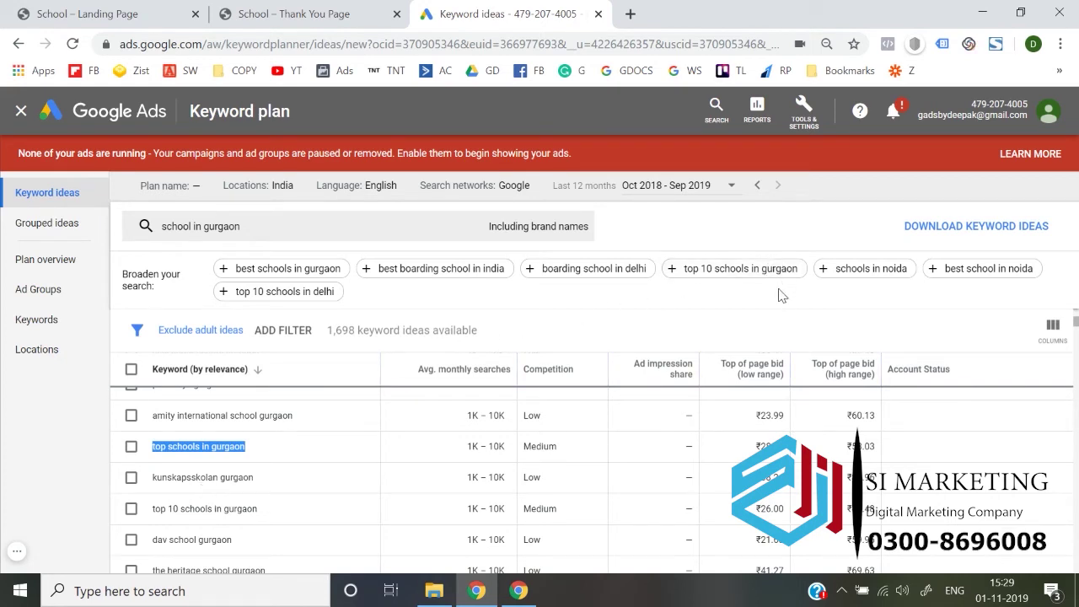
pyautogui.click(311, 282)
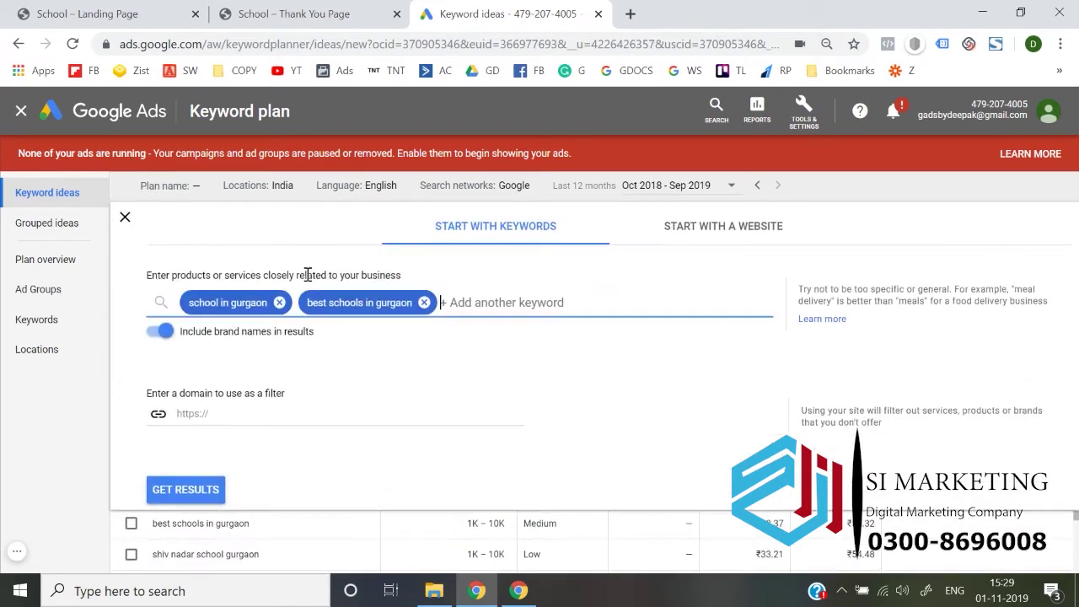
pyautogui.click(183, 496)
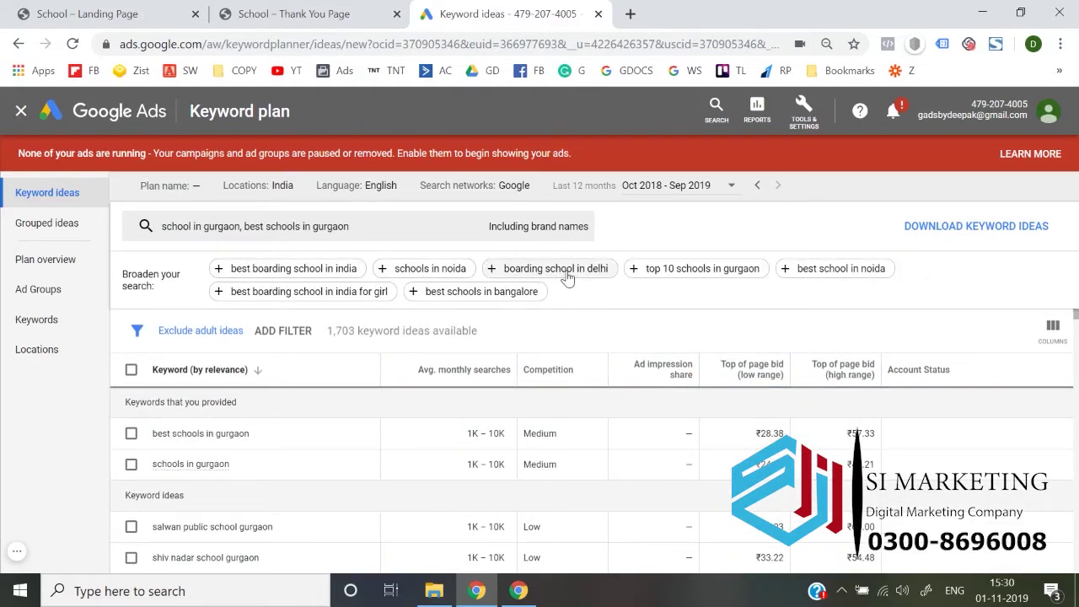
pyautogui.click(669, 273)
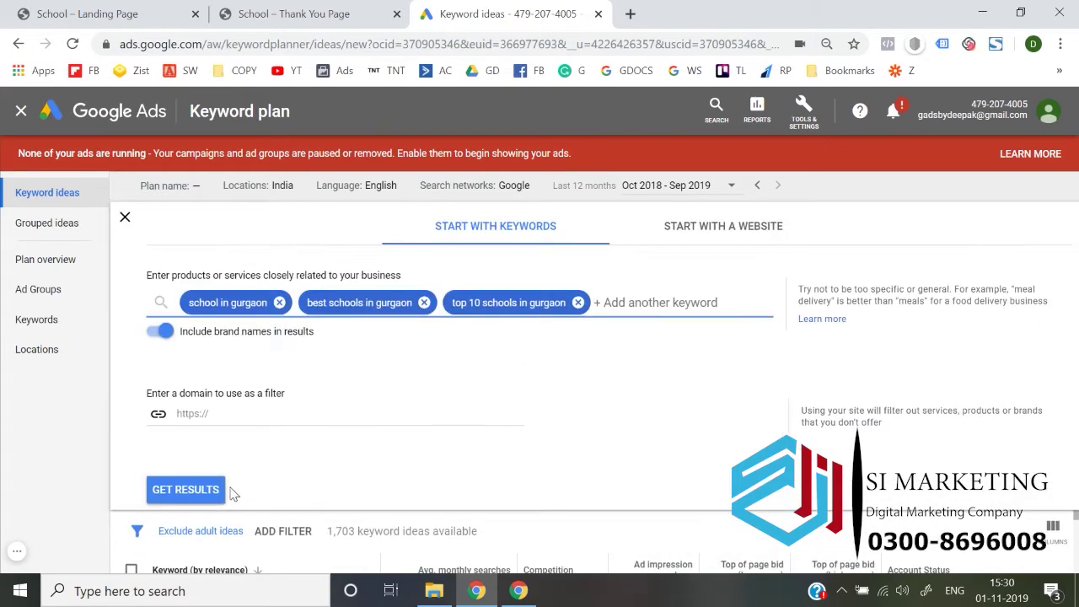
pyautogui.click(187, 485)
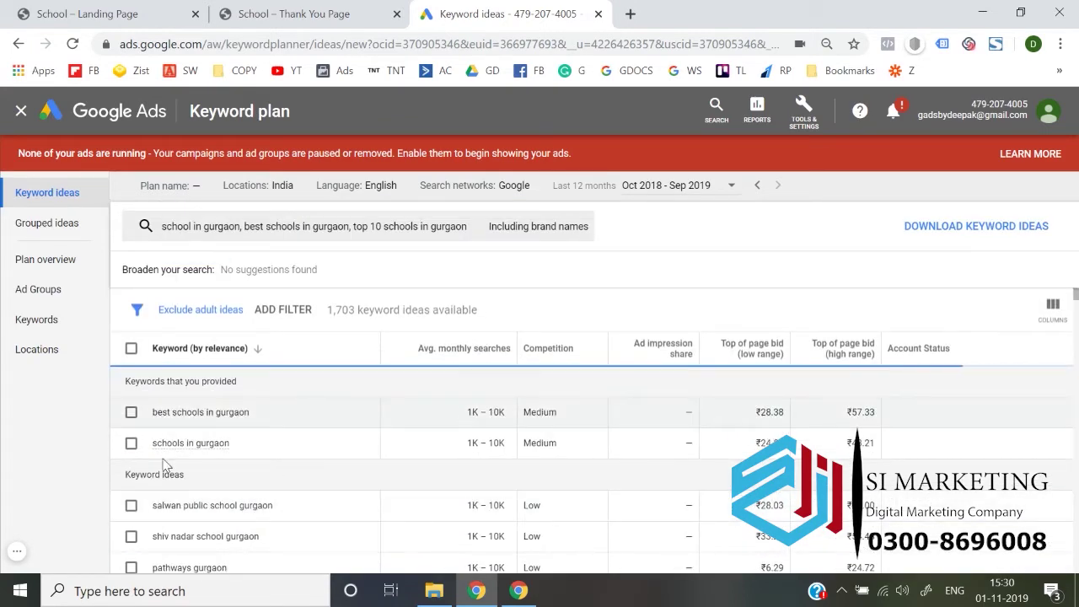
# - Review the keyword ideas for the broadened search, comparing the provided keywords "top 10 schools in gurgaon" and "schools in gurgaon"
pyautogui.scroll(-4, 270, 461)
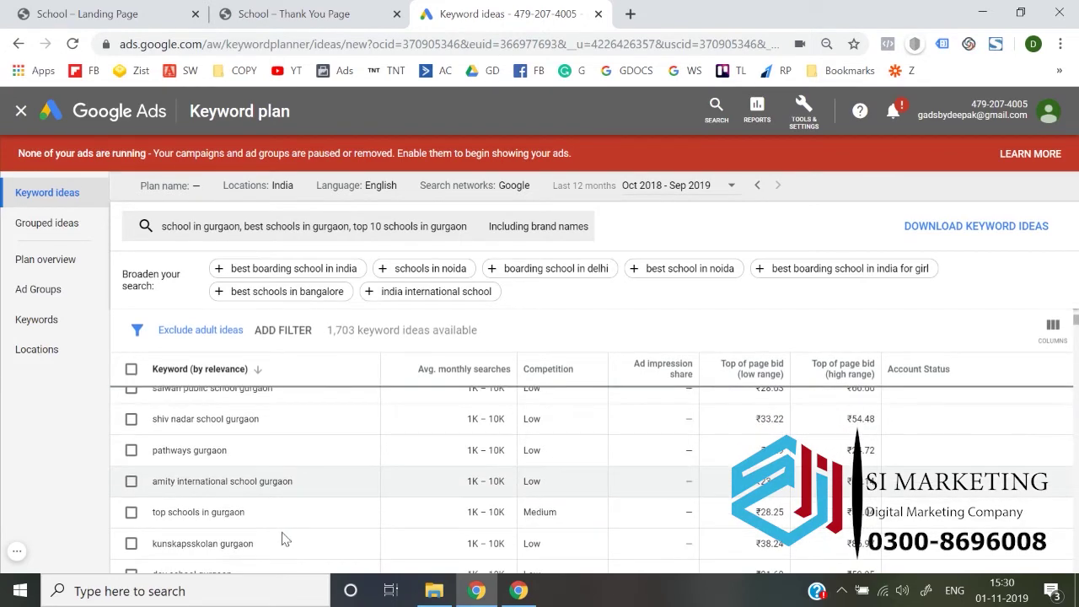
pyautogui.scroll(-2, 245, 524)
pyautogui.scroll(6, 240, 526)
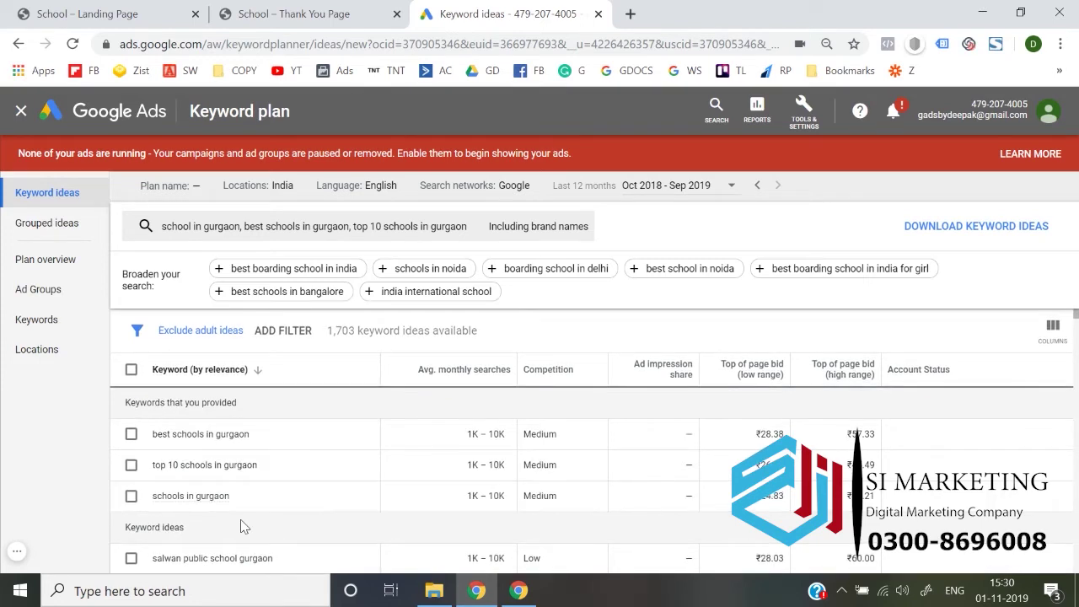
pyautogui.tripleClick(212, 464)
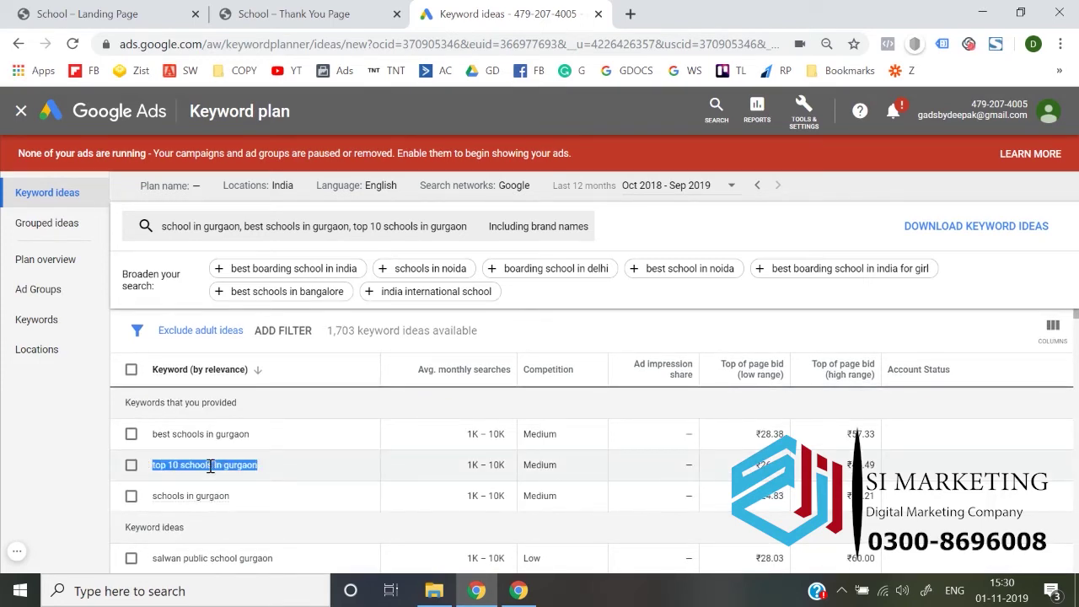
pyautogui.tripleClick(274, 502)
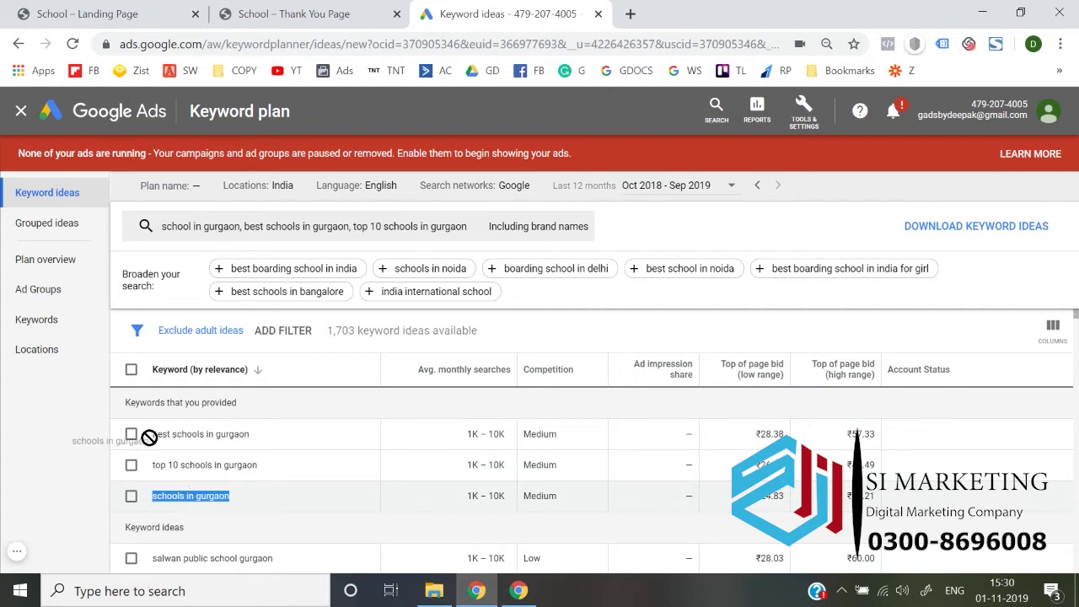
pyautogui.click(222, 500)
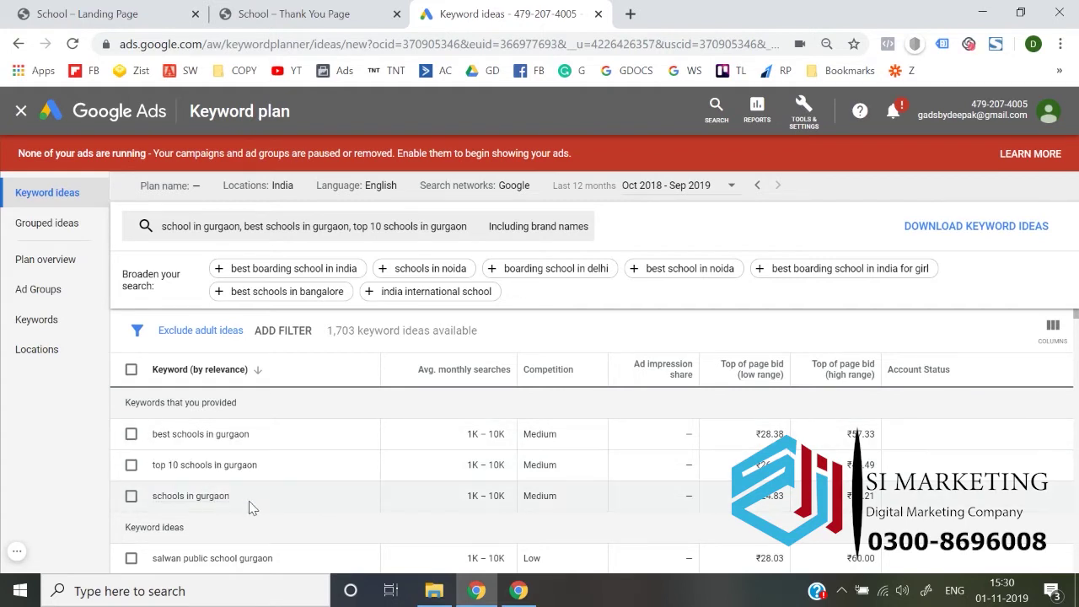
pyautogui.moveTo(249, 506); pyautogui.dragTo(59, 466)
pyautogui.click(59, 467)
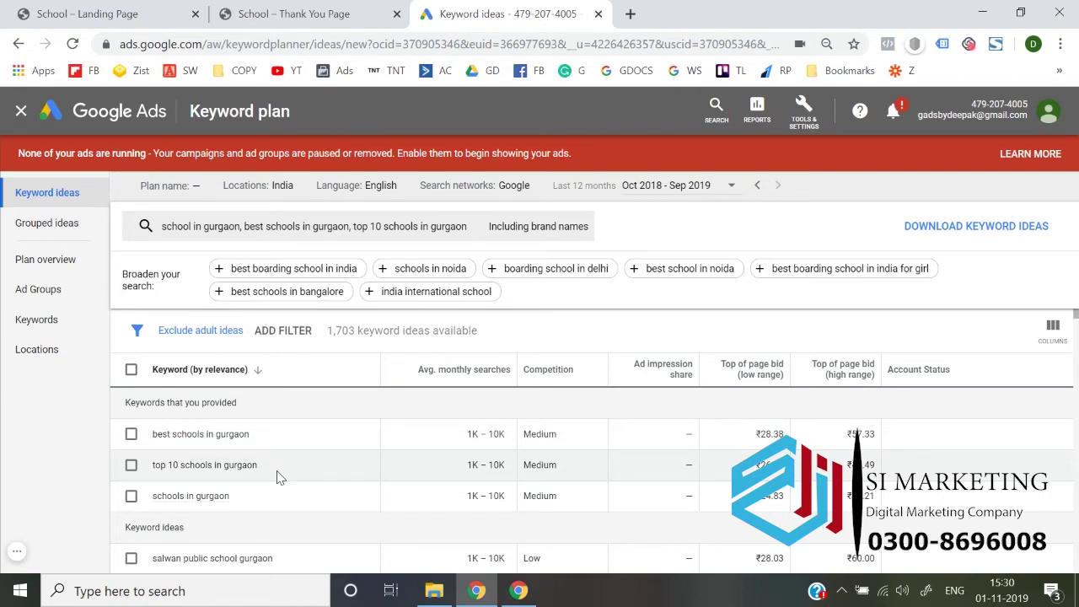
# - Open ads.google.com in a new browser tab and go to the account's Campaigns list
pyautogui.click(632, 13)
pyautogui.write('ads.google.com')
pyautogui.press('Return')
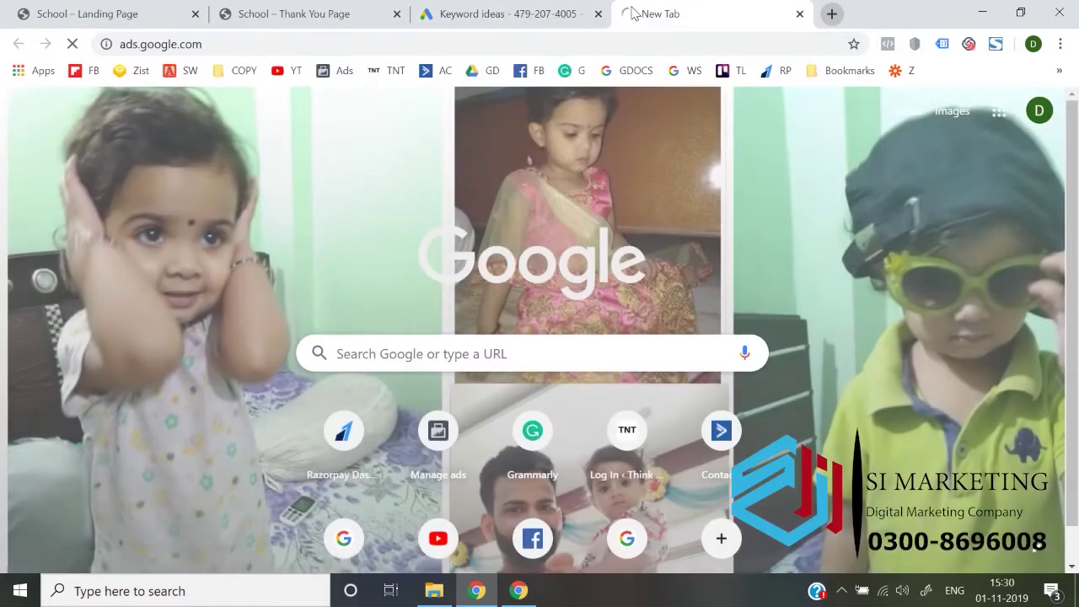
pyautogui.click(503, 7)
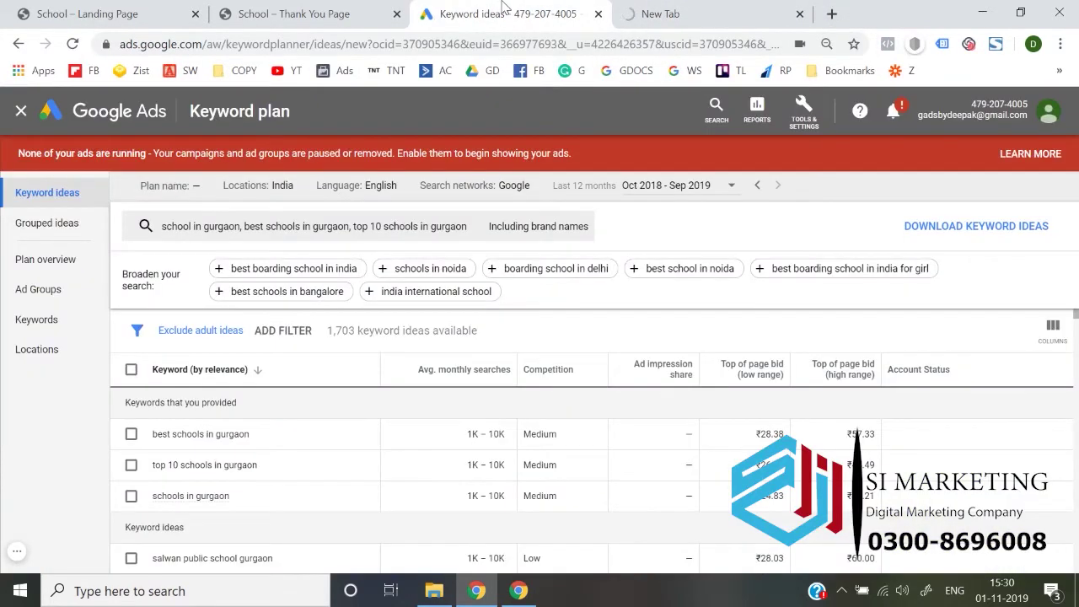
pyautogui.click(657, 12)
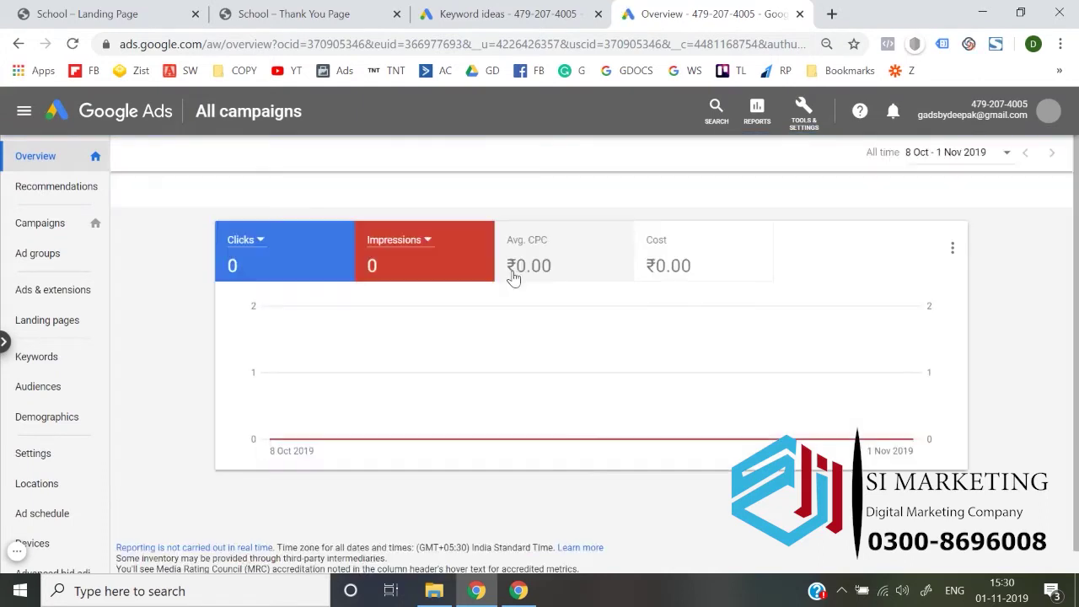
pyautogui.click(49, 225)
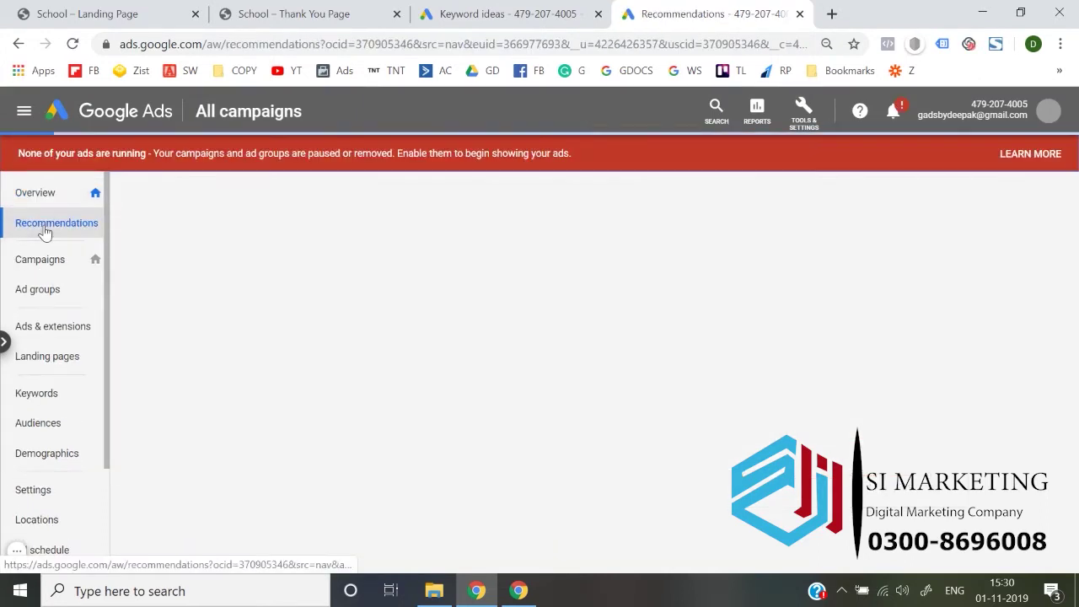
pyautogui.click(49, 254)
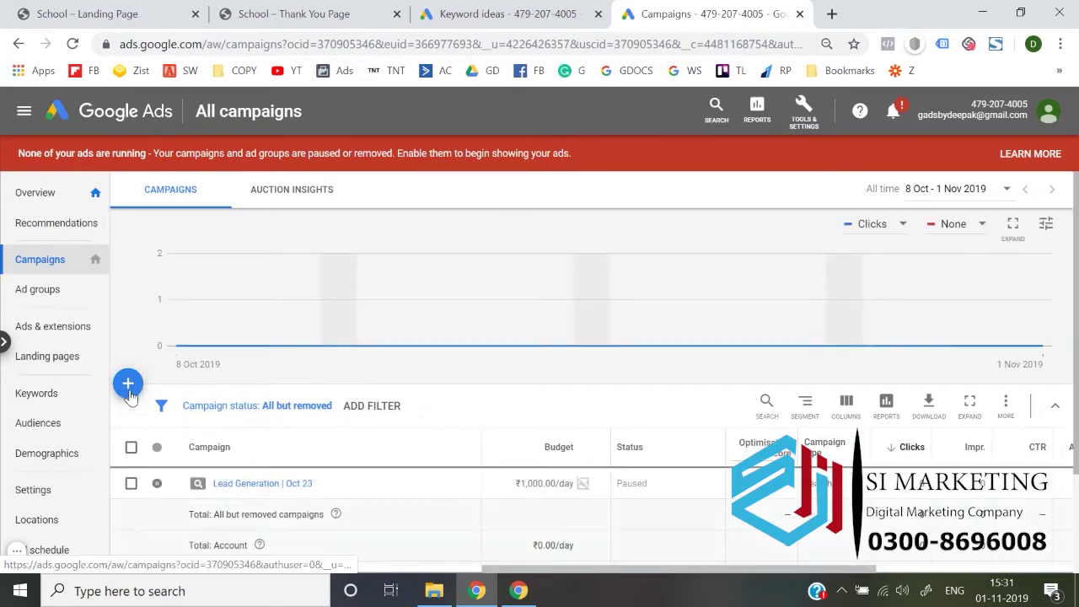
# - Start a new campaign without a goal's guidance and choose Search as the campaign type
pyautogui.click(130, 389)
pyautogui.click(205, 440)
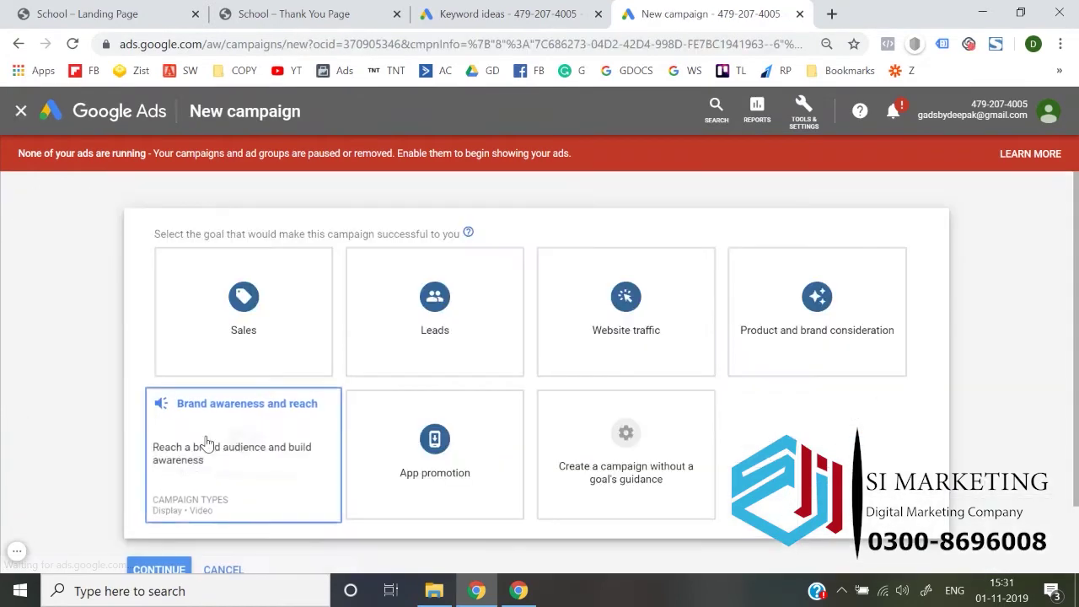
pyautogui.click(593, 466)
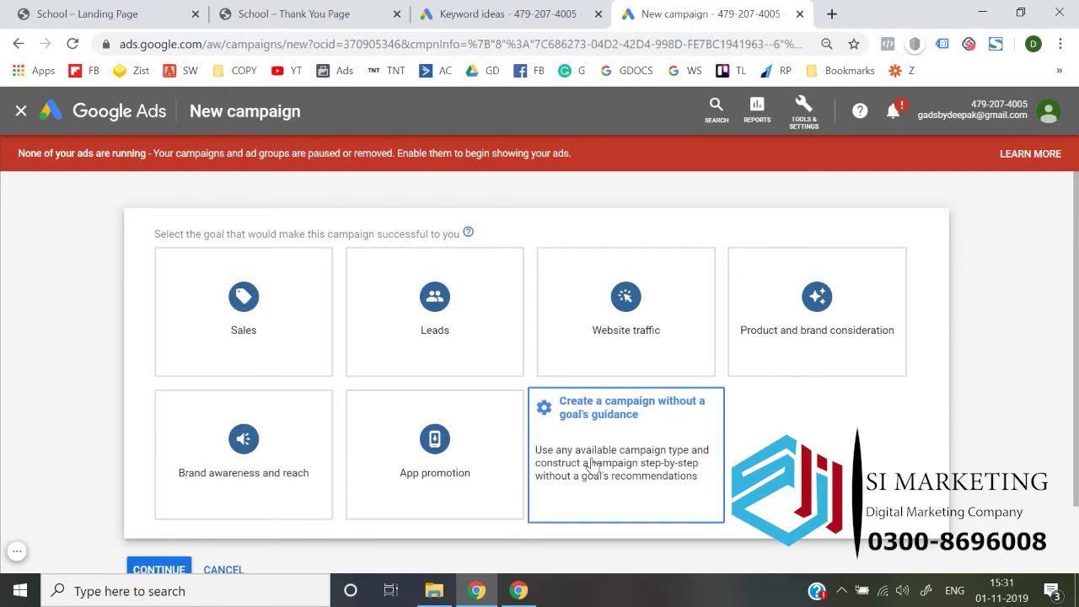
pyautogui.click(266, 288)
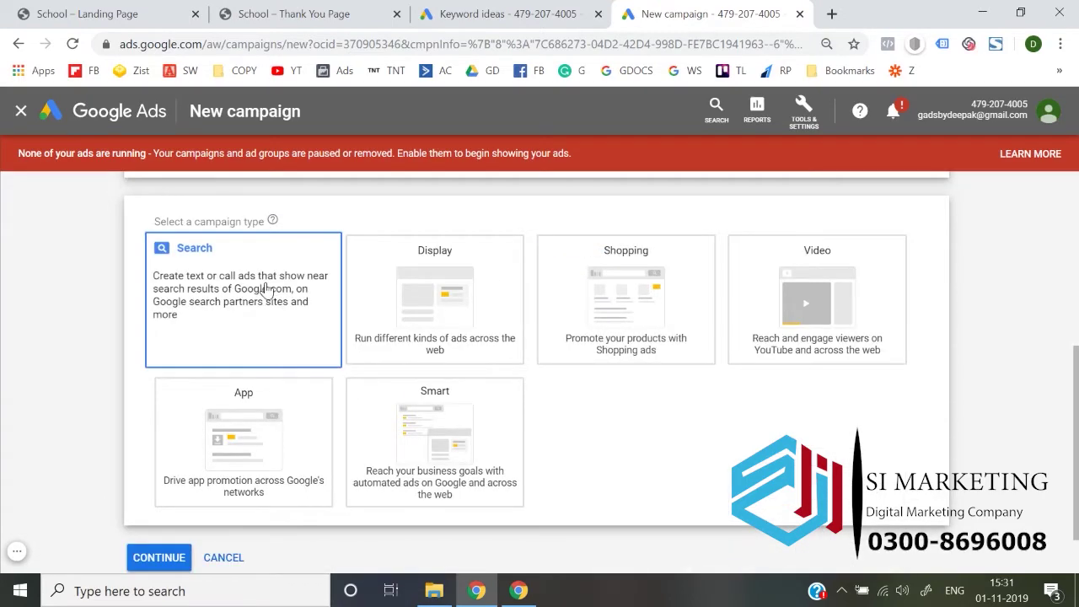
pyautogui.click(178, 494)
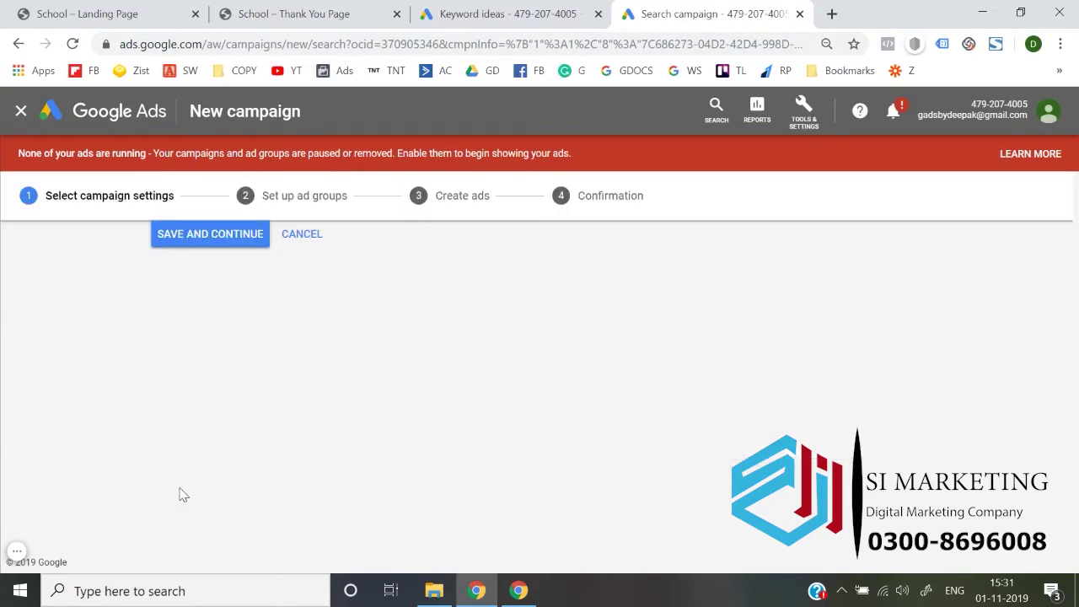
# - Replace the default campaign name and exclude both Google search partners and the Google Display Network
pyautogui.tripleClick(398, 363)
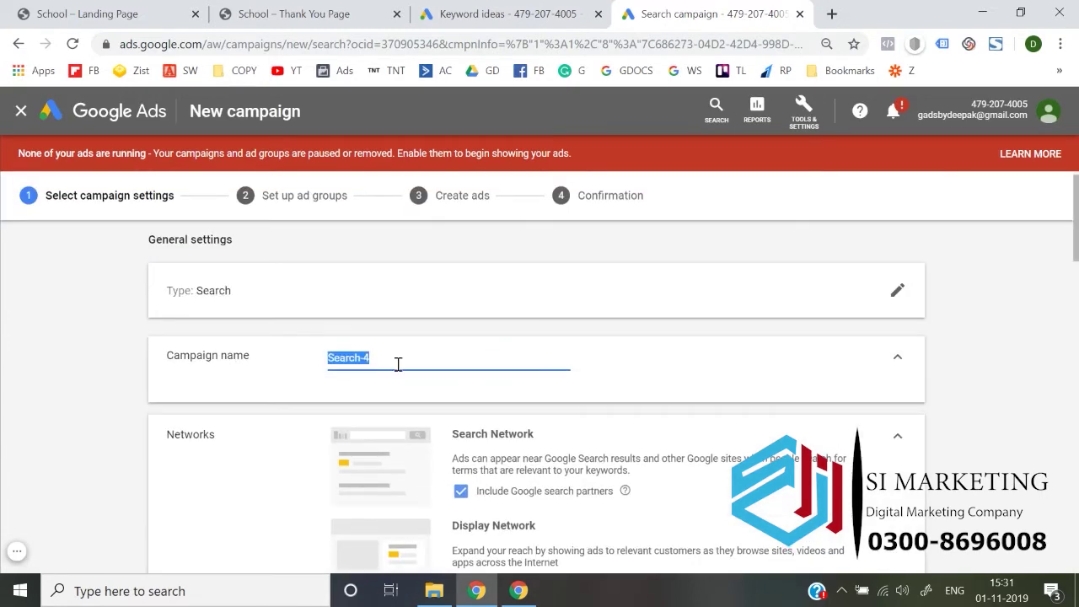
pyautogui.write('S')
pyautogui.scroll(-3, 398, 364)
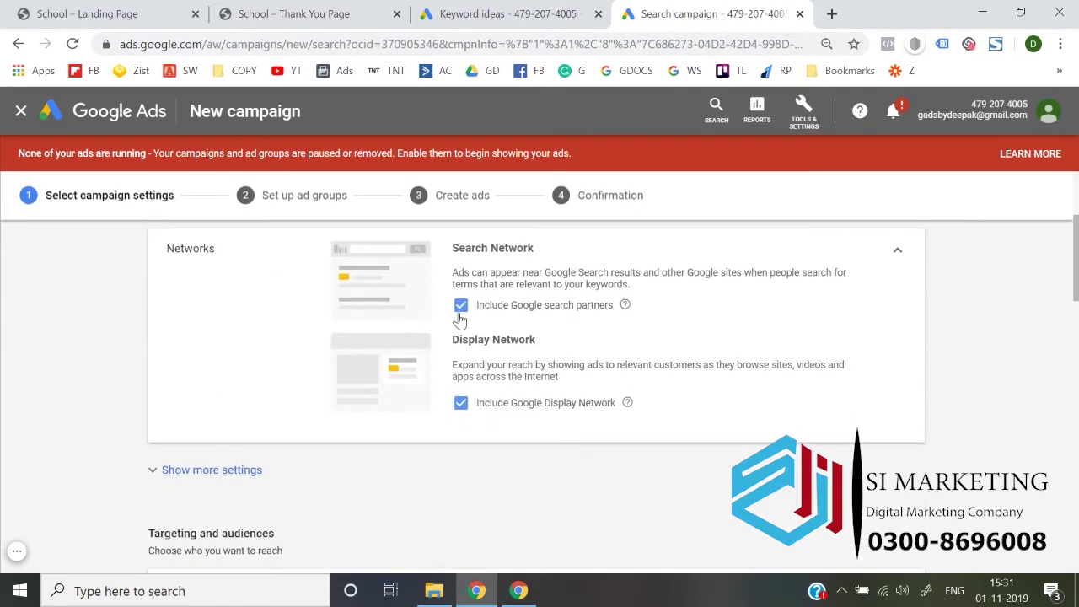
pyautogui.click(460, 305)
pyautogui.click(461, 414)
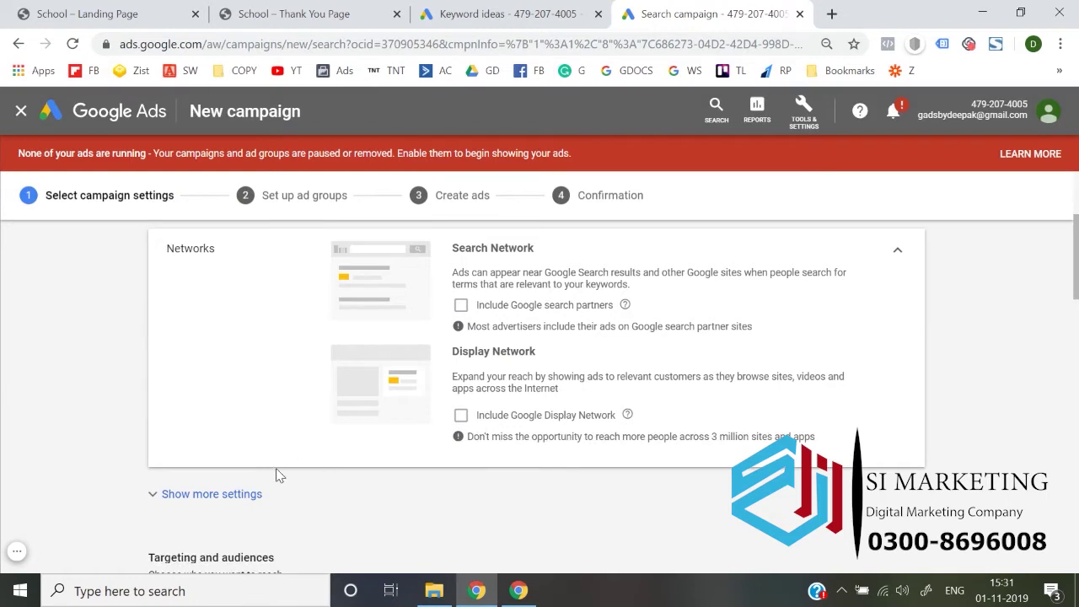
# - Show the additional campaign settings and check the start and end date options
pyautogui.click(209, 503)
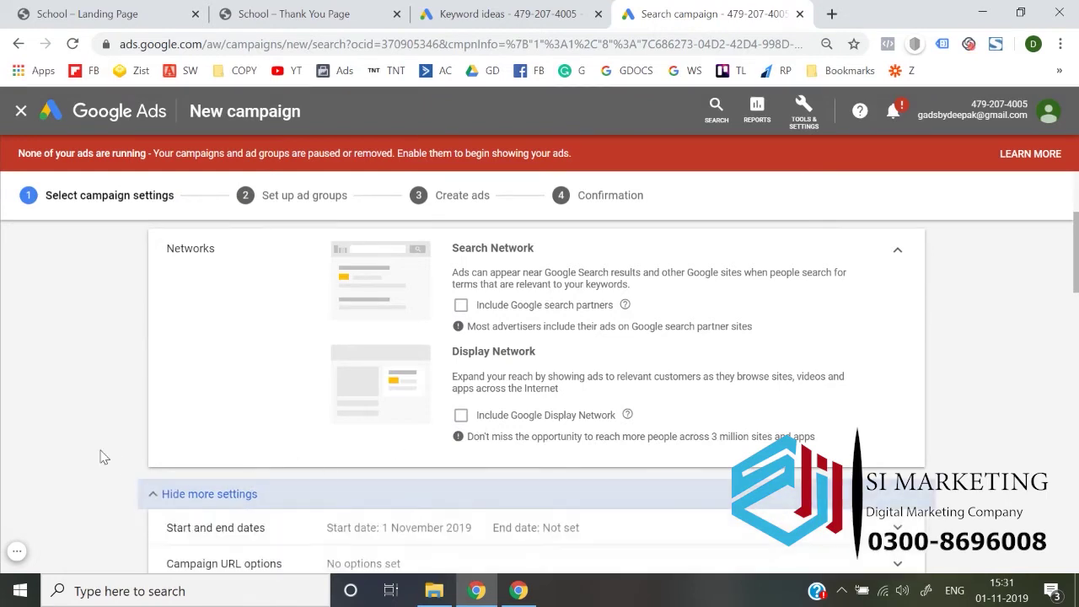
pyautogui.scroll(-2, 118, 451)
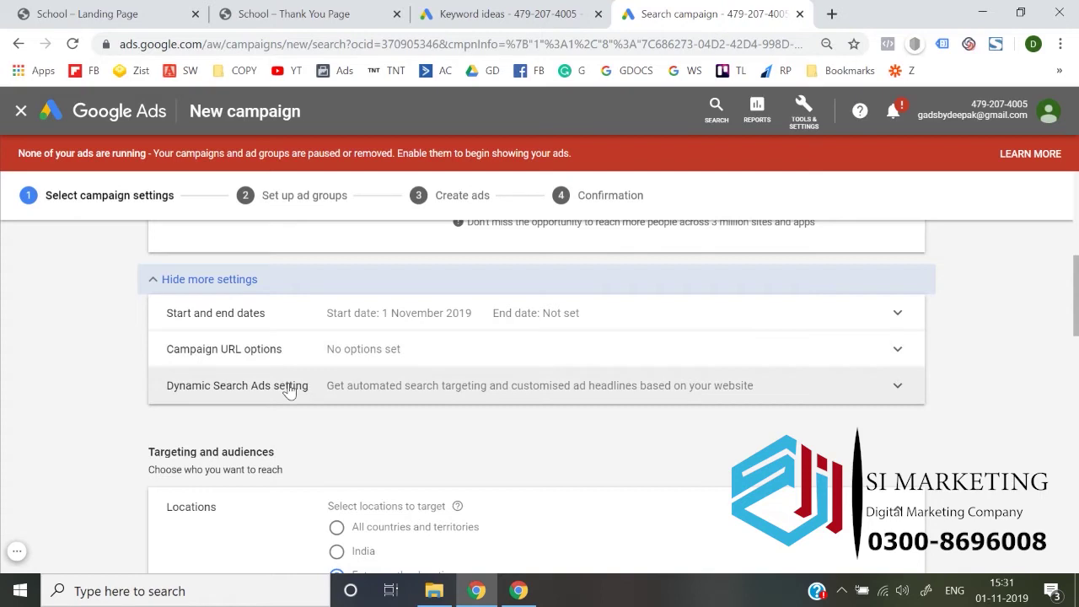
pyautogui.click(342, 326)
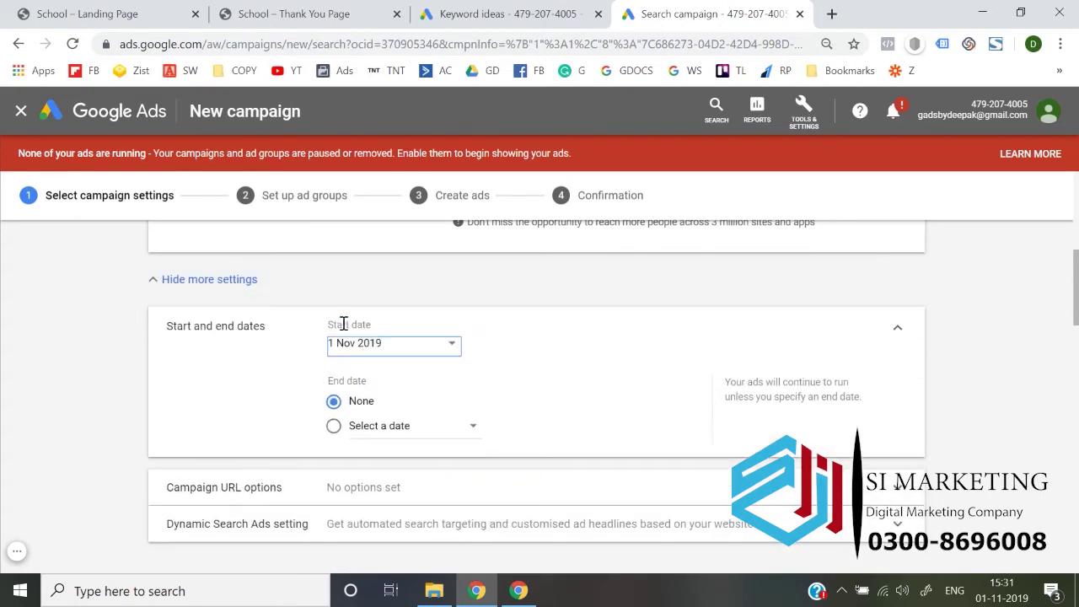
pyautogui.click(895, 337)
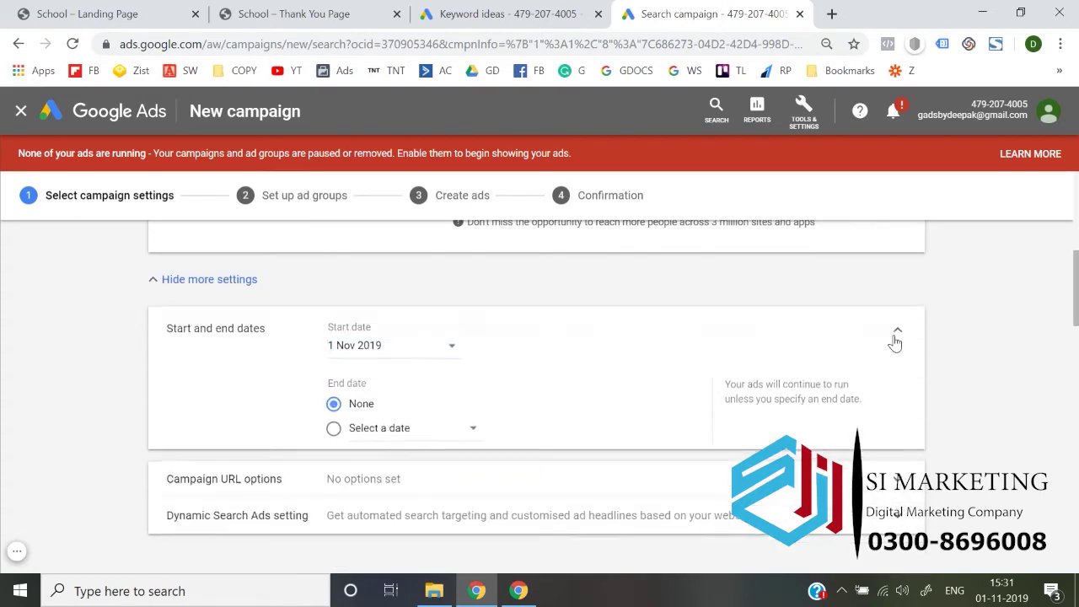
pyautogui.click(803, 321)
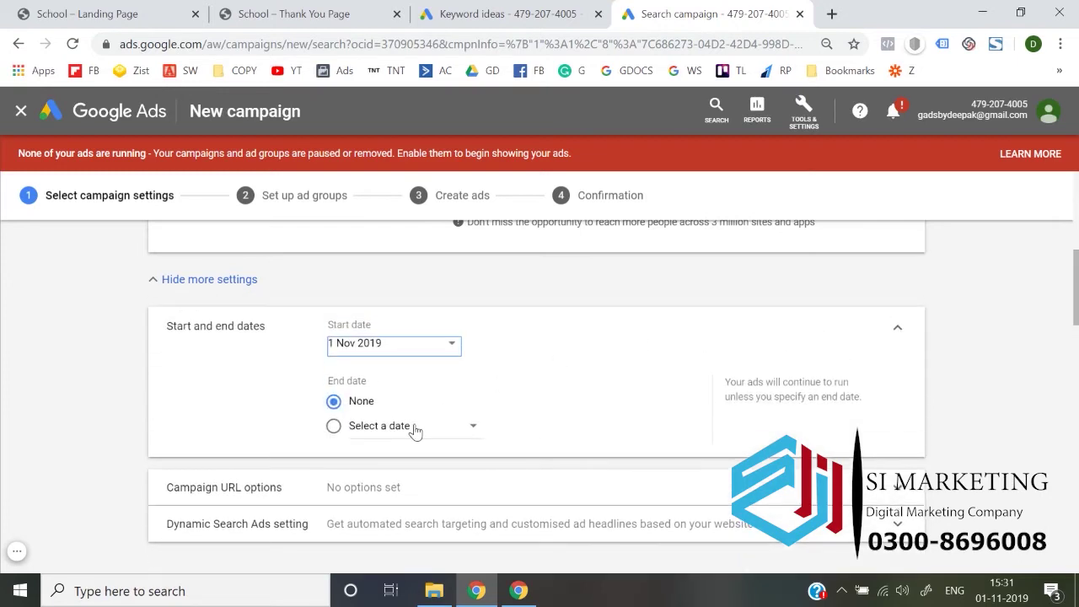
pyautogui.click(898, 334)
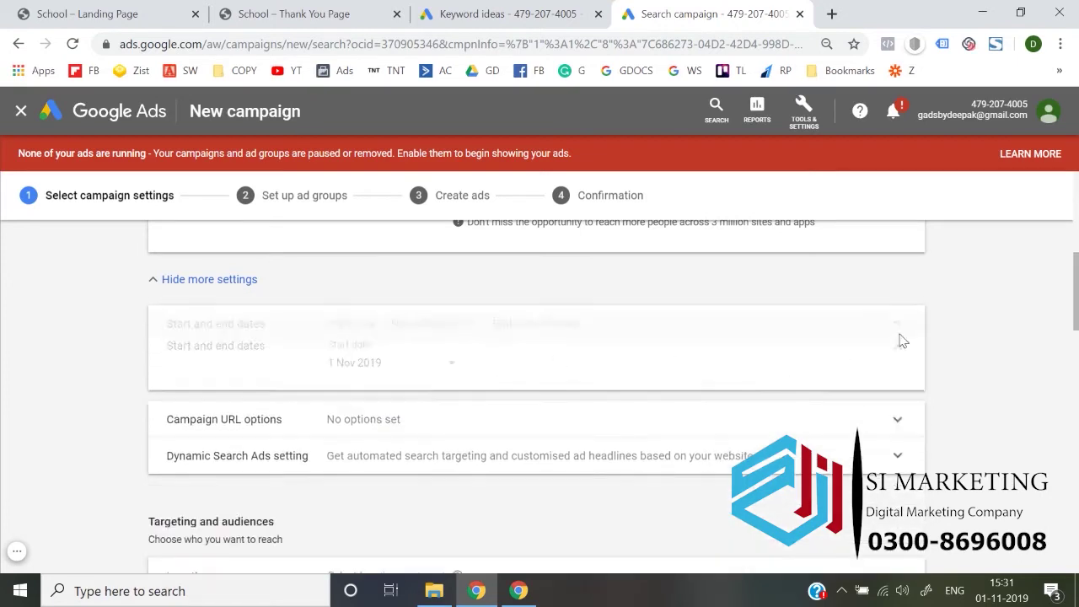
# - Look over the Campaign URL options and the Dynamic Search Ads setting, leaving both sections collapsed
pyautogui.click(481, 357)
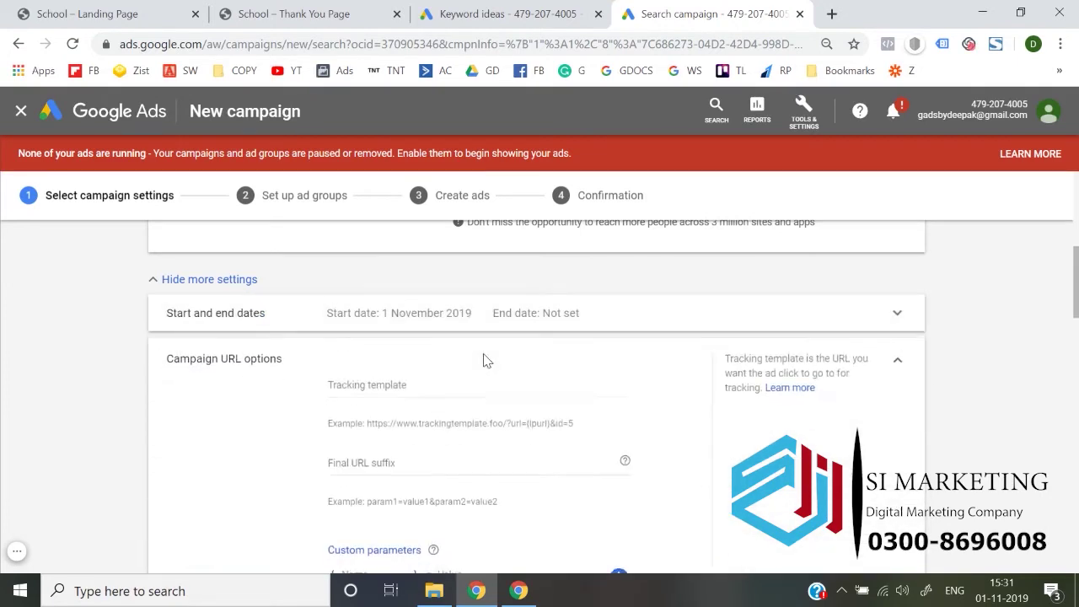
pyautogui.click(899, 364)
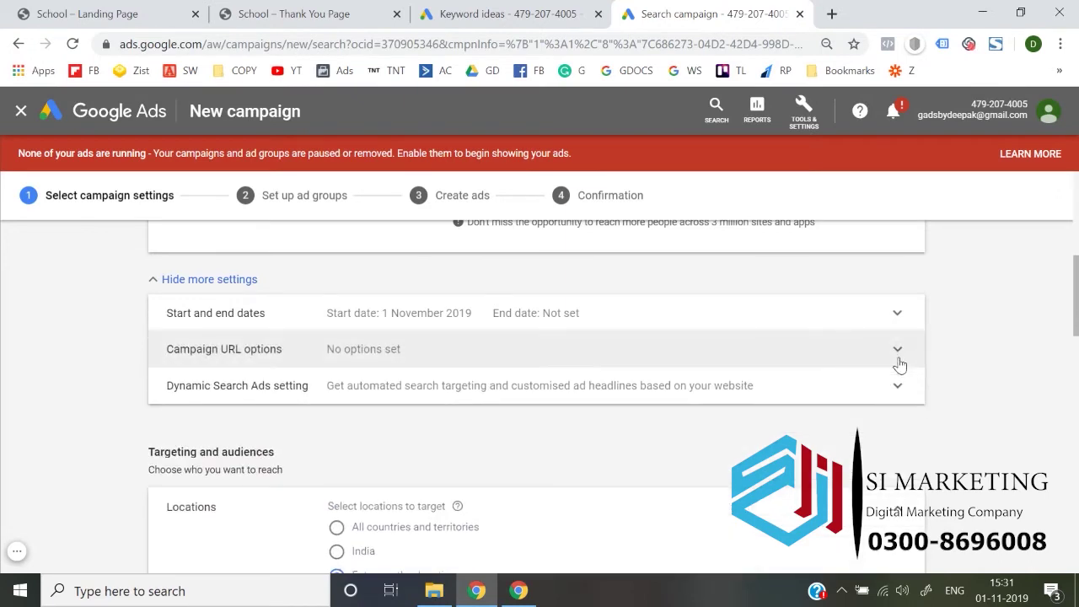
pyautogui.click(899, 364)
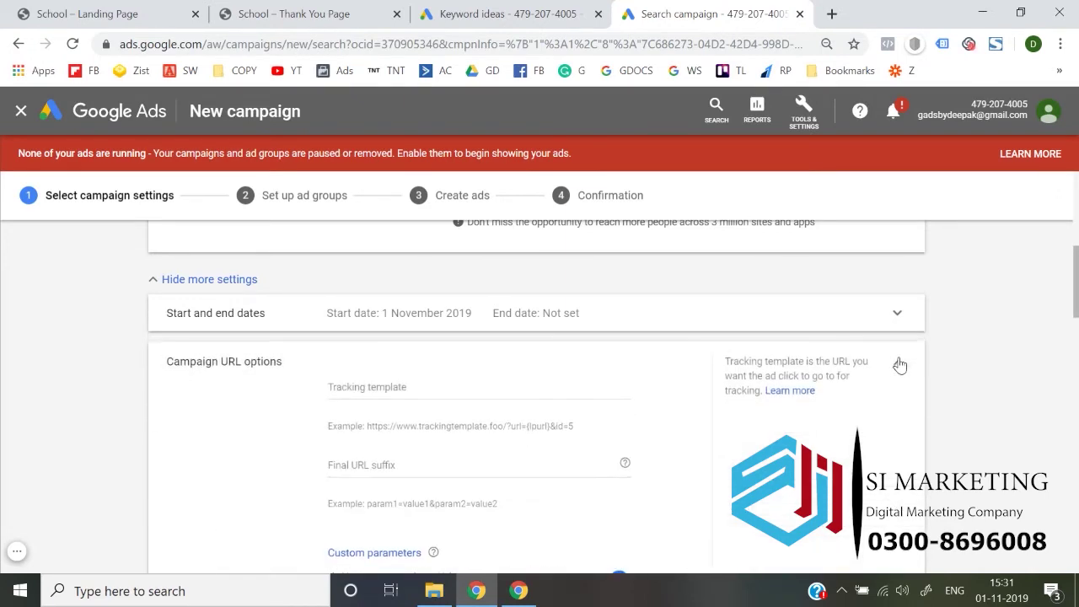
pyautogui.click(899, 364)
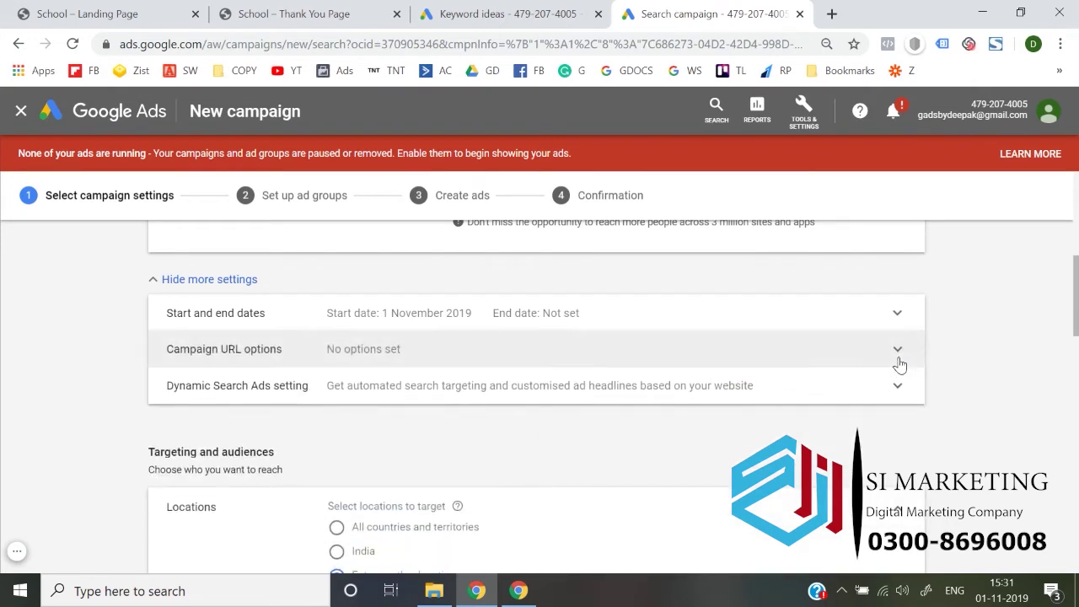
pyautogui.click(551, 395)
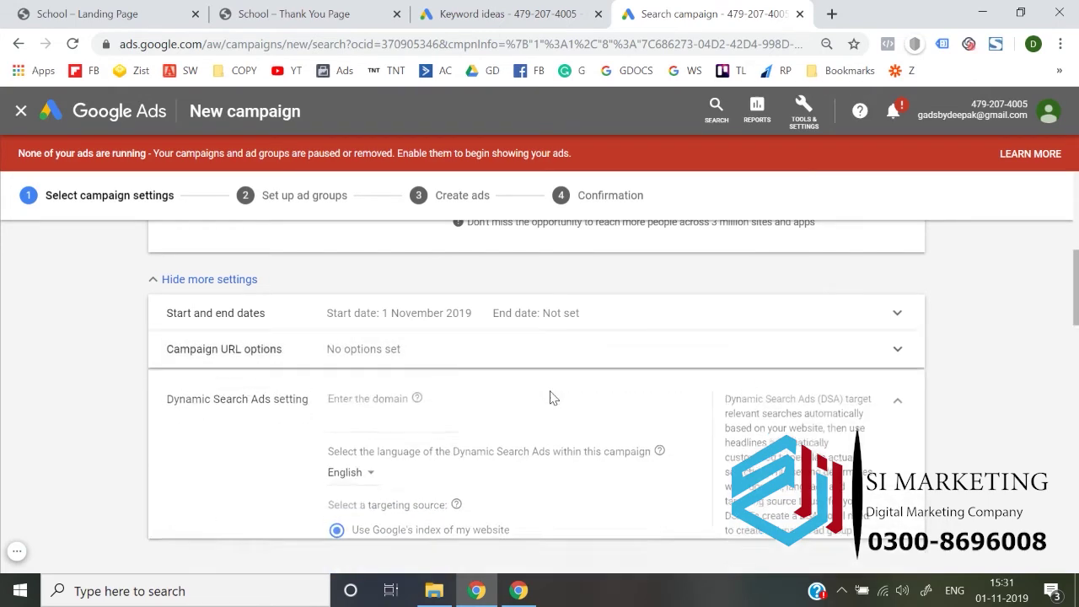
pyautogui.click(900, 403)
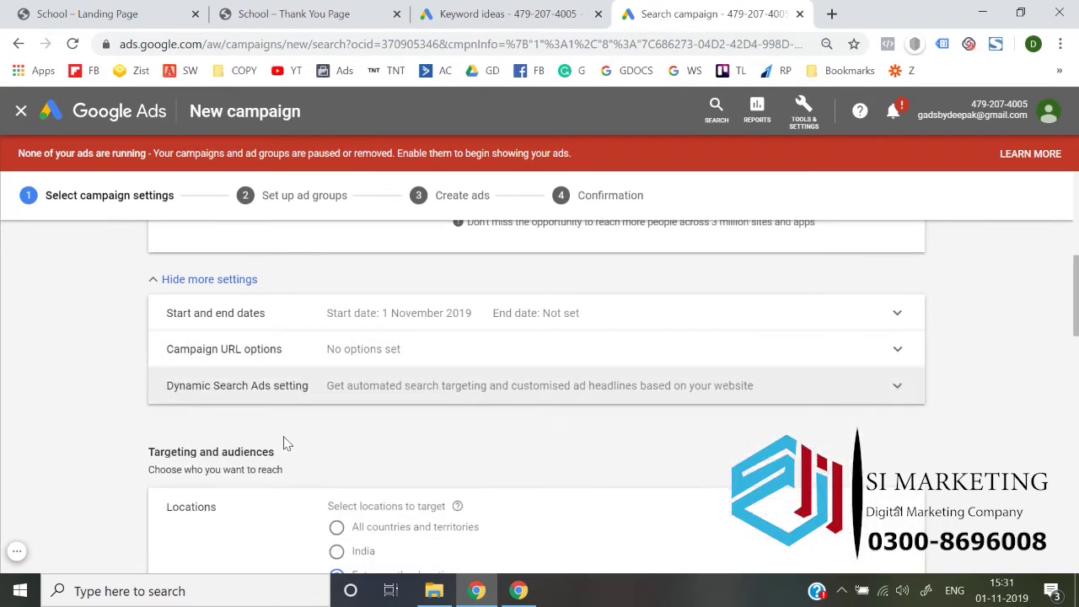
# - Replace the Delhi location target with Gurgaon, Haryana, India
pyautogui.scroll(-2, 284, 440)
pyautogui.scroll(-1, 284, 441)
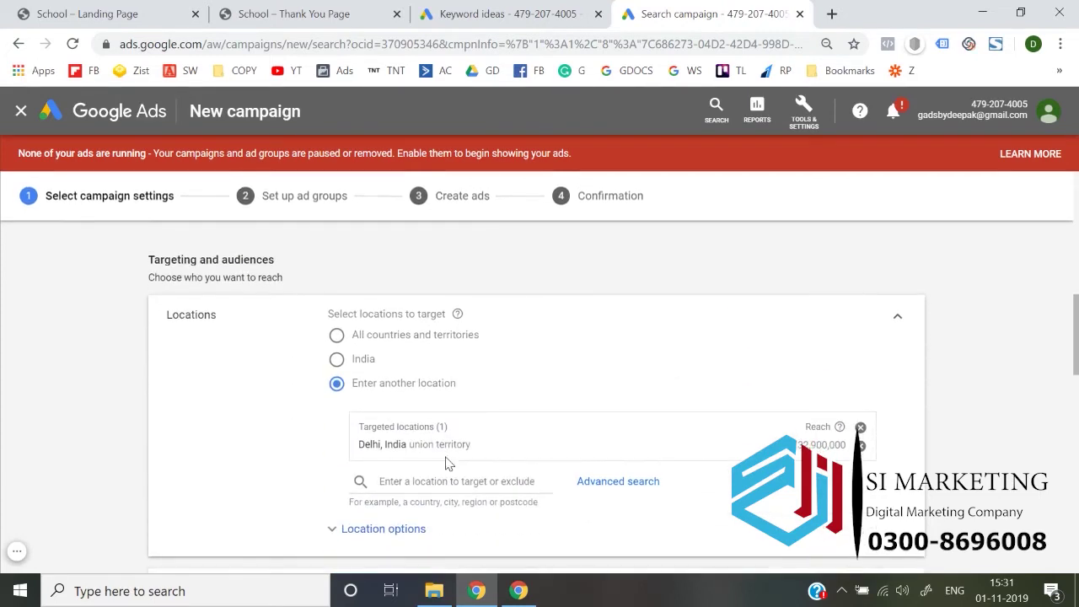
pyautogui.click(860, 440)
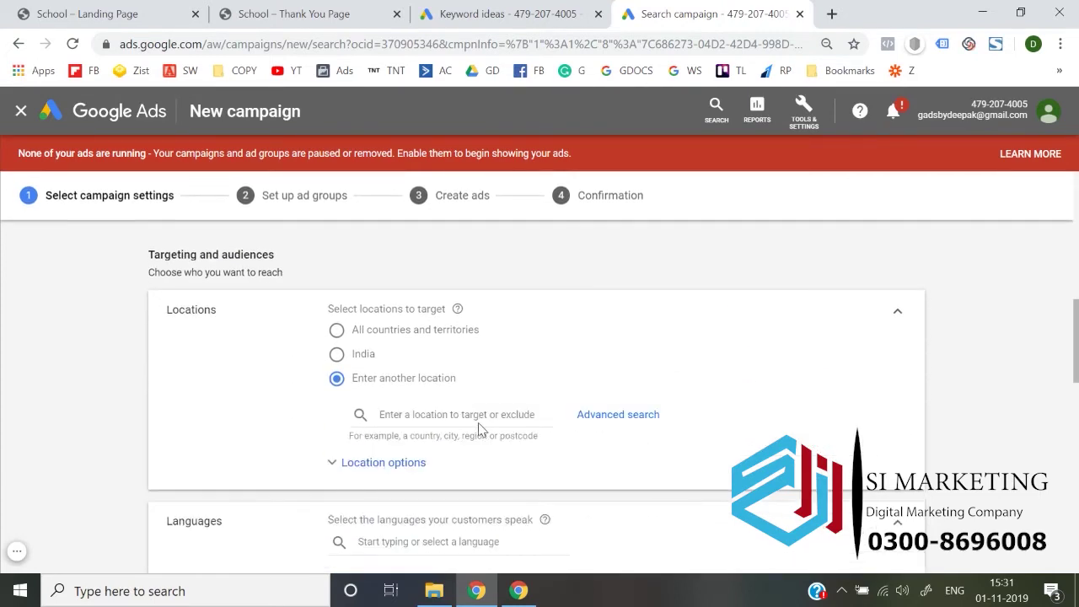
pyautogui.click(466, 413)
pyautogui.write('gurgaon')
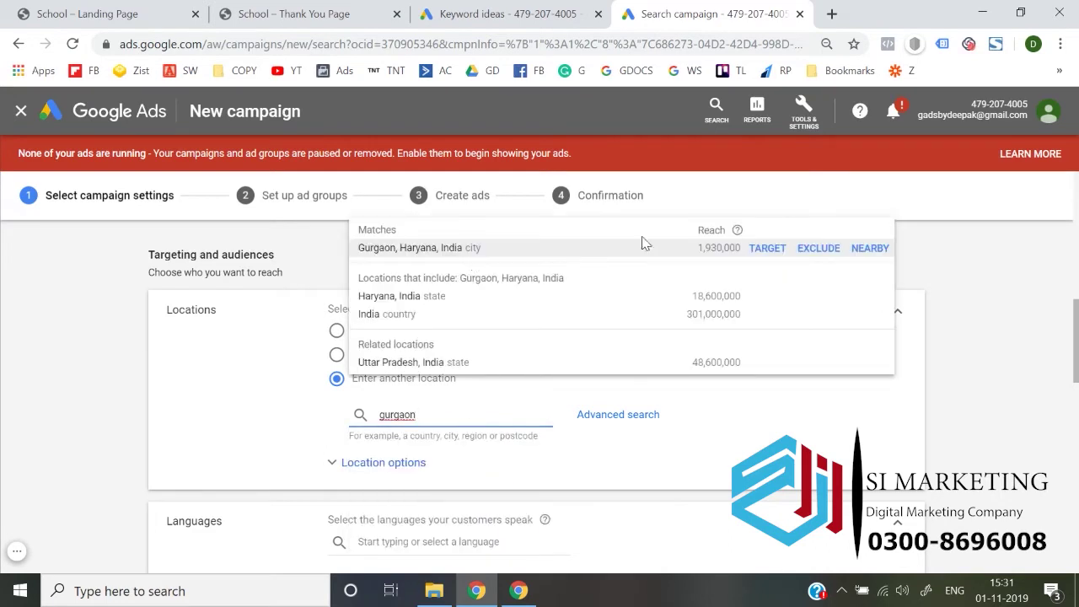
pyautogui.click(769, 249)
# - In the location options, target people in or regularly in the targeted locations
pyautogui.scroll(-1, 280, 402)
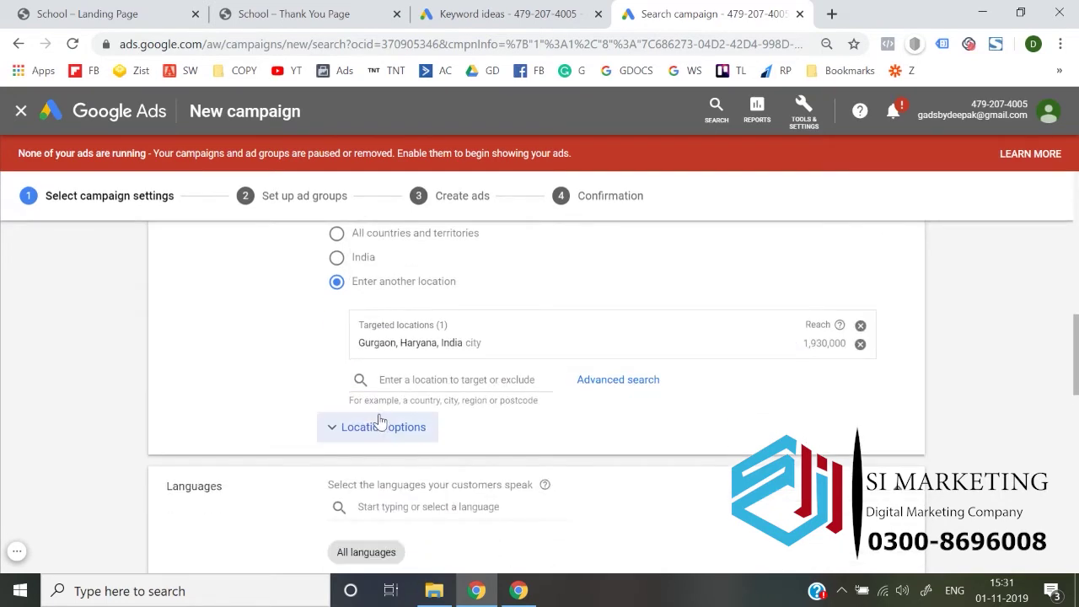
pyautogui.click(379, 425)
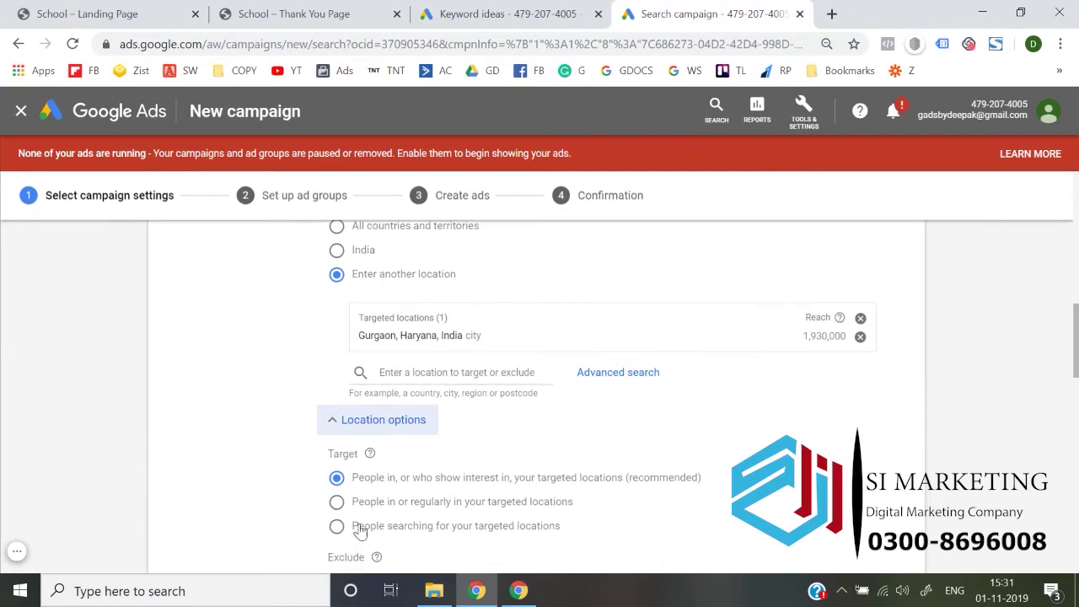
pyautogui.click(413, 506)
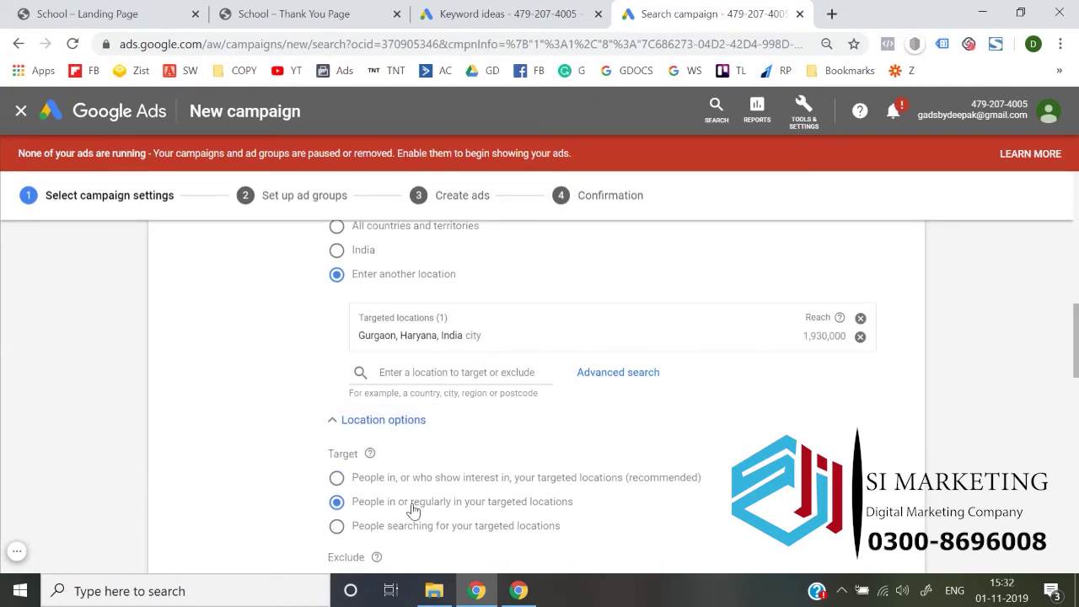
# - Set the campaign's average daily budget to ₹1000
pyautogui.scroll(-4, 138, 484)
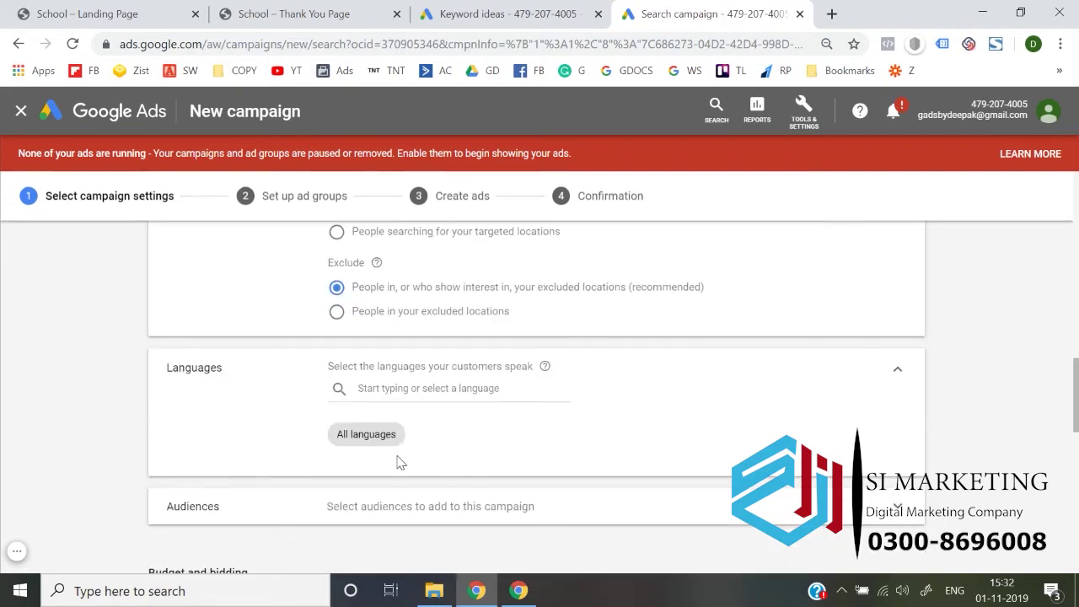
pyautogui.scroll(-2, 398, 436)
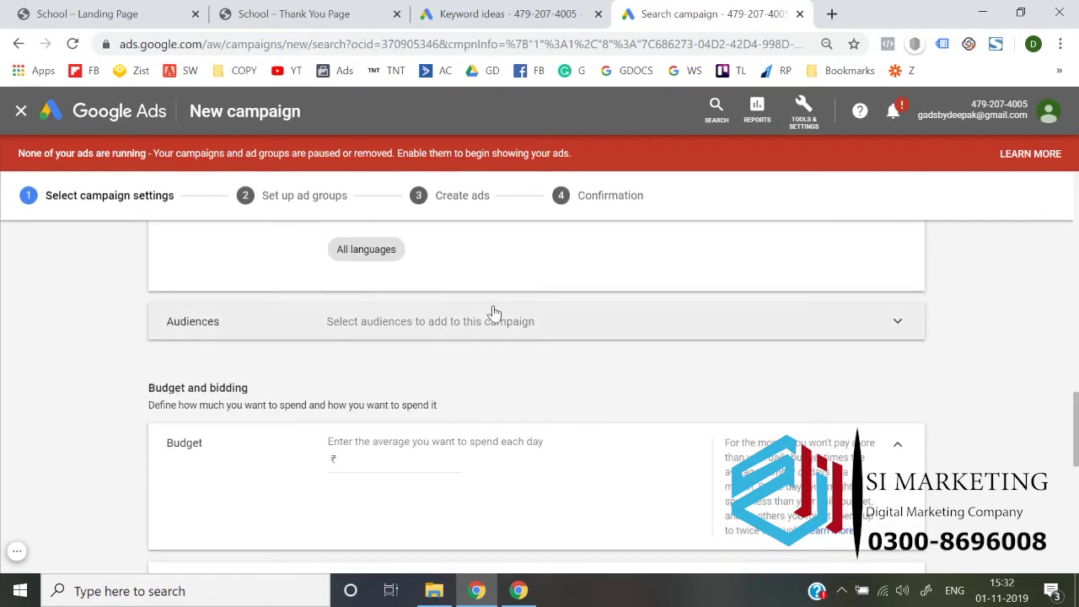
pyautogui.scroll(-1, 366, 413)
pyautogui.click(366, 379)
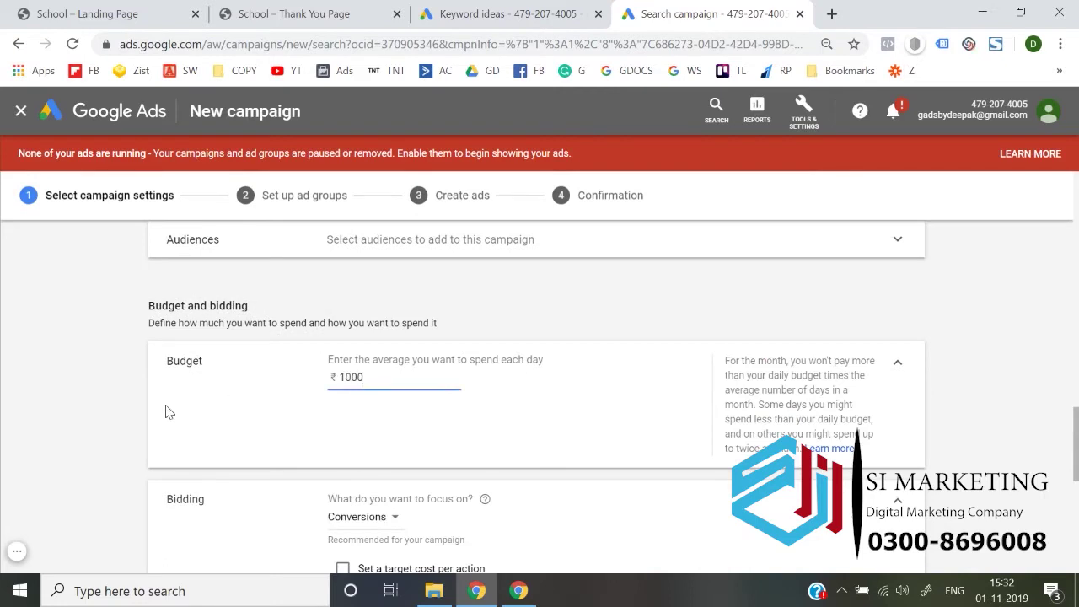
pyautogui.click(113, 413)
# - Select the bid strategy directly as Manual CPC, with the Enhanced CPC option turned off
pyautogui.scroll(-2, 110, 412)
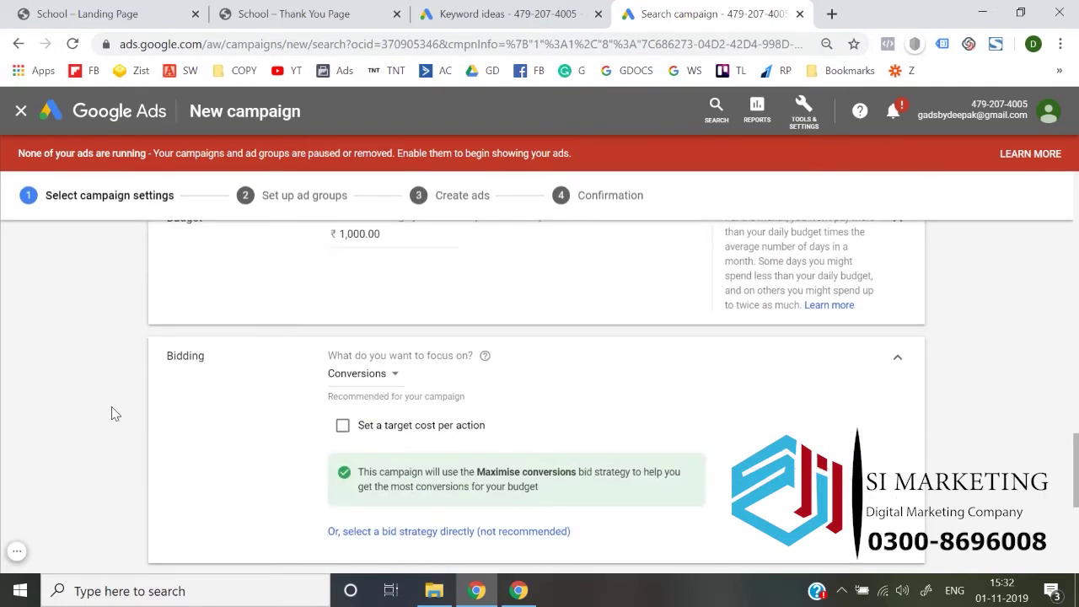
pyautogui.click(392, 376)
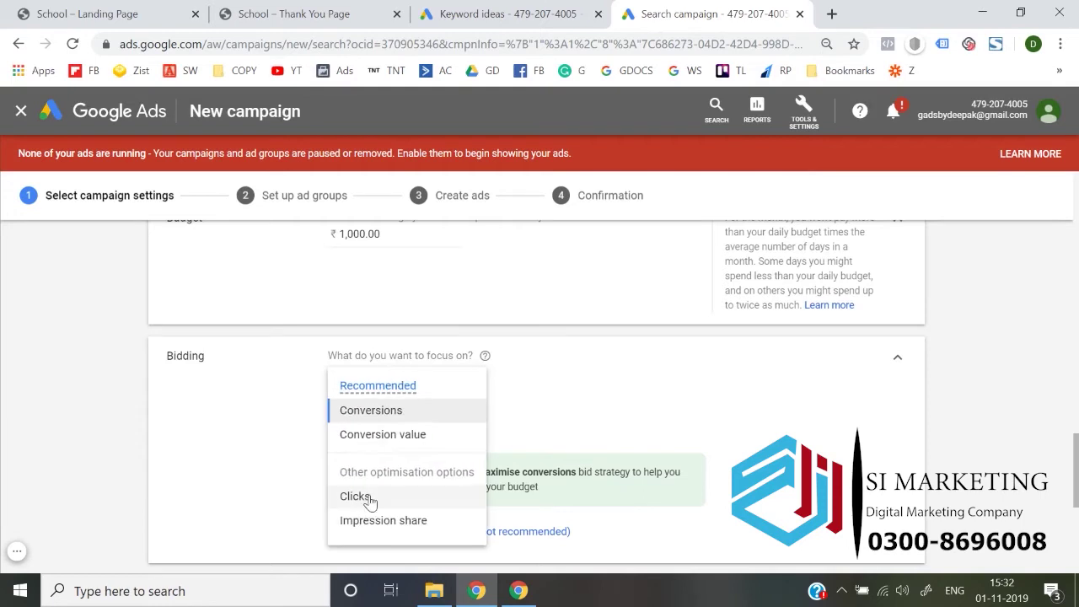
pyautogui.click(310, 550)
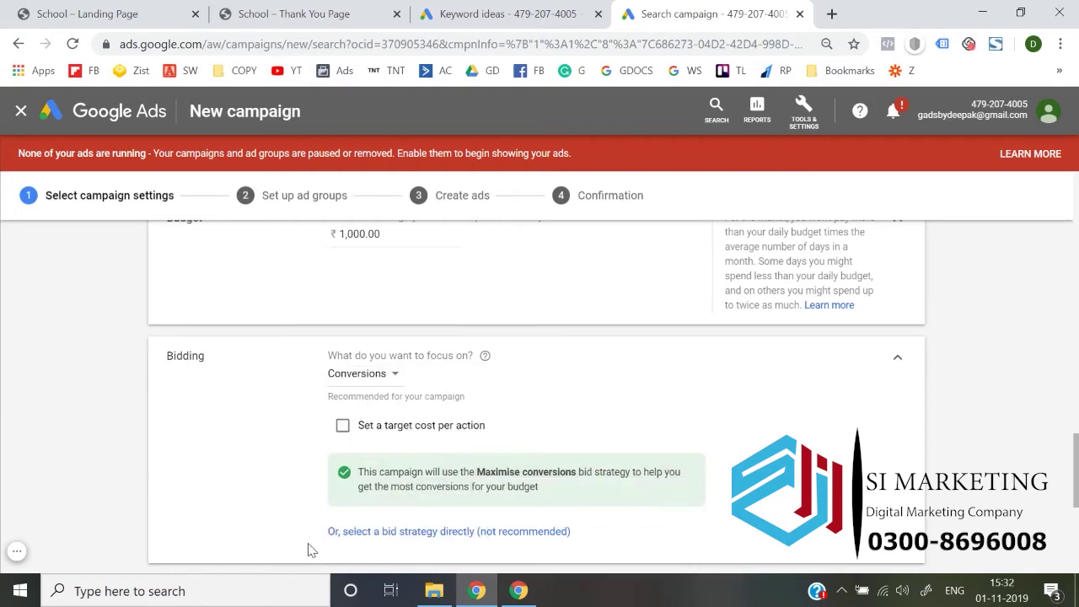
pyautogui.click(439, 521)
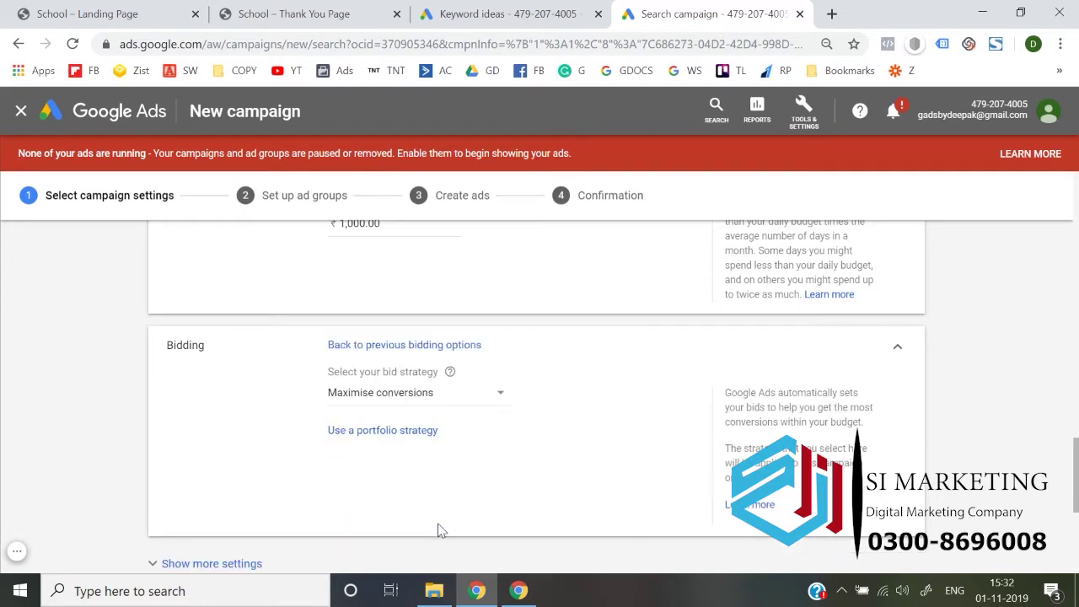
pyautogui.click(430, 394)
pyautogui.click(410, 394)
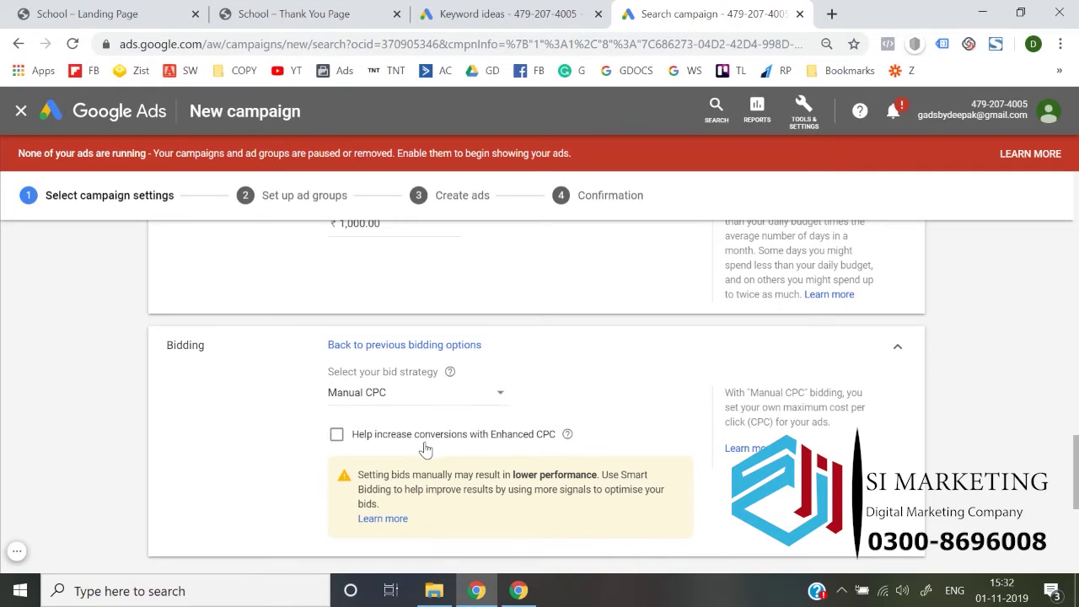
pyautogui.click(394, 440)
# - Show the additional bidding settings, then save the campaign settings without adding any ad extensions
pyautogui.scroll(-3, 228, 440)
pyautogui.click(223, 370)
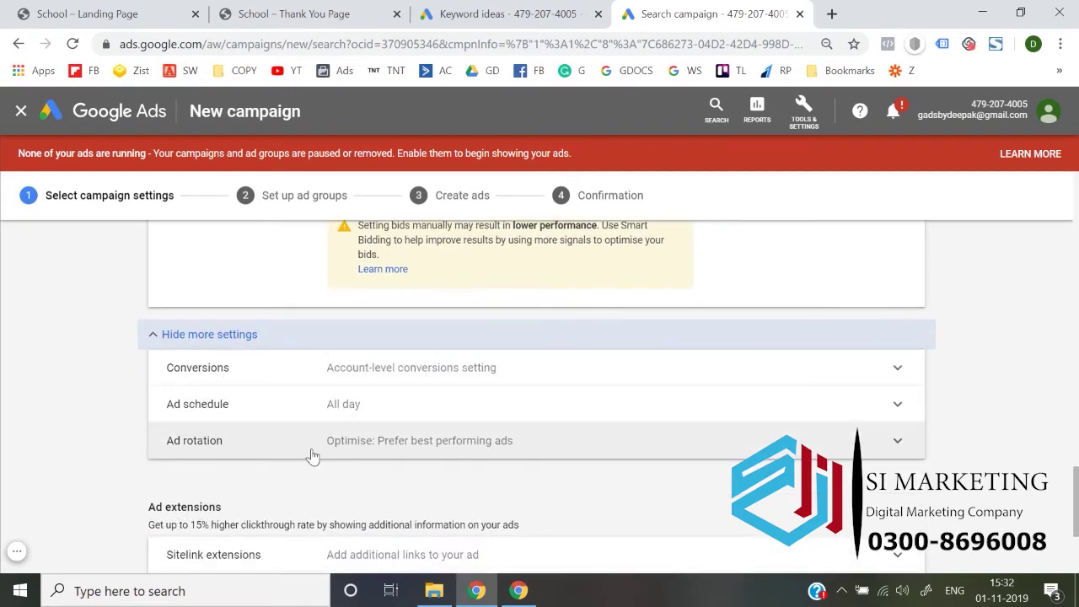
pyautogui.scroll(-3, 151, 444)
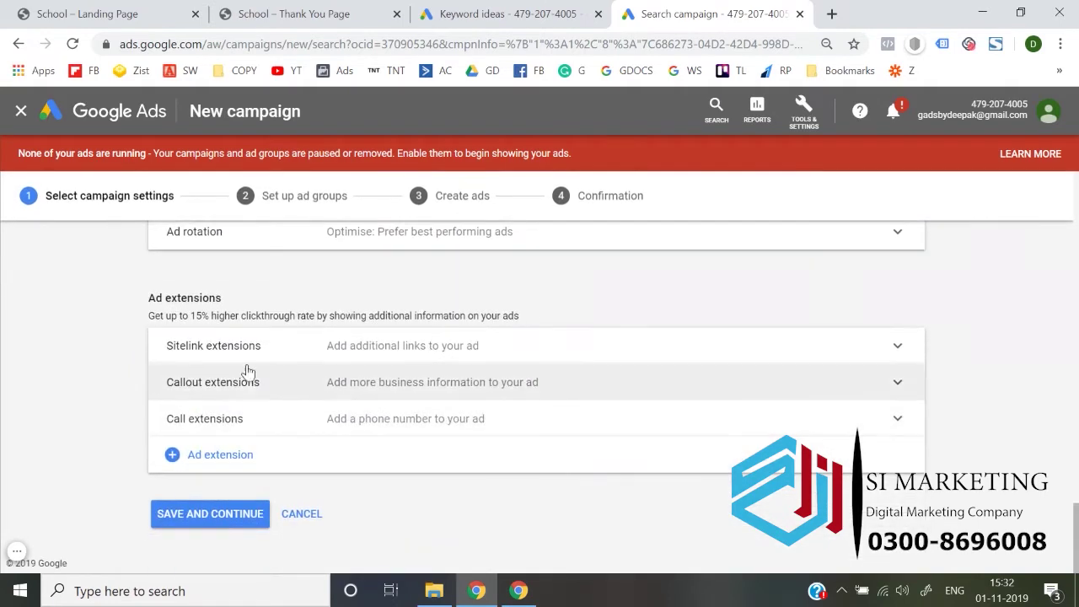
pyautogui.click(207, 516)
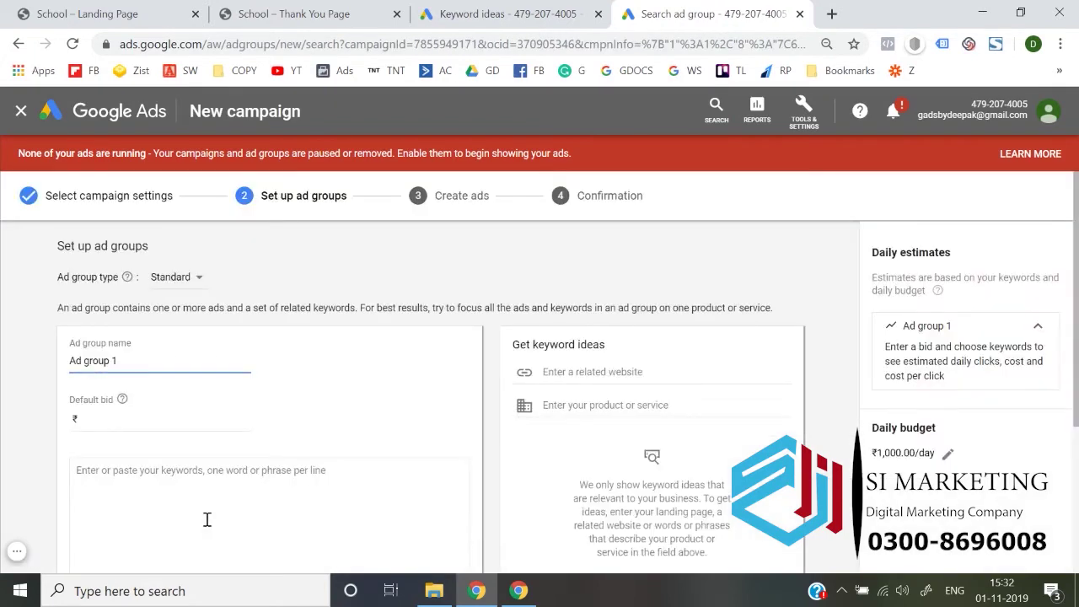
# - Copy the keyword "best schools in gurgaon" from the keyword ideas and use it as the ad group name
pyautogui.click(505, 14)
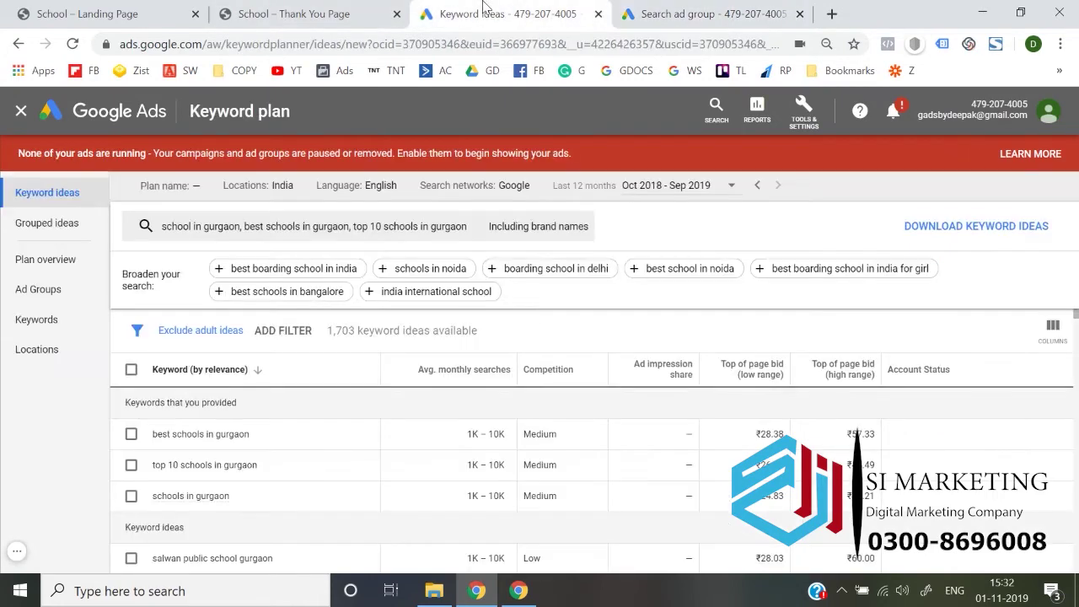
pyautogui.tripleClick(187, 434)
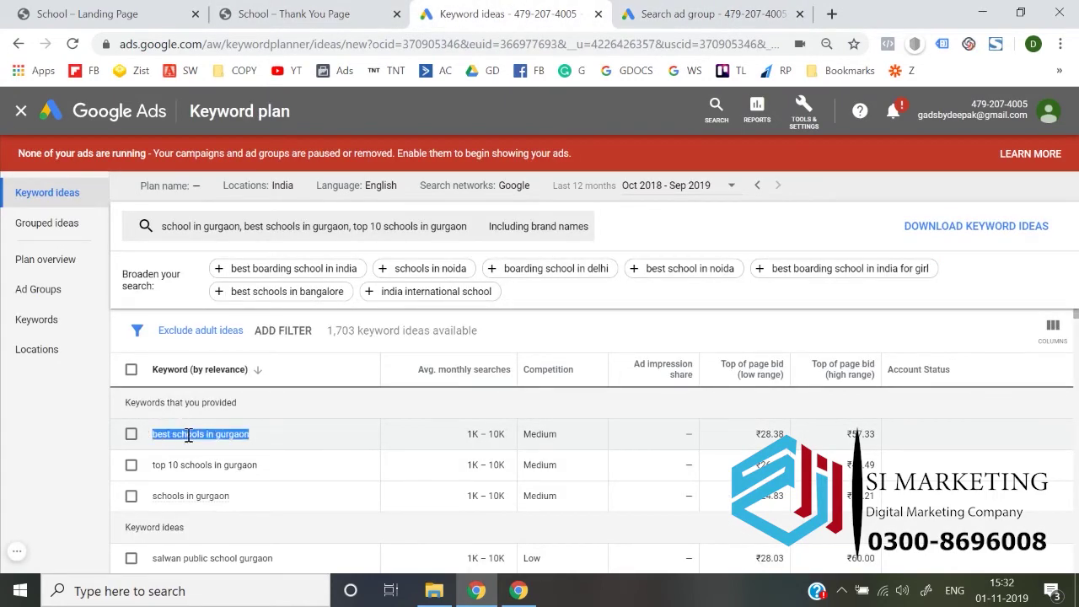
pyautogui.hotkey('ctrl', 'c')
pyautogui.hotkey('ctrl', 'Tab')
pyautogui.hotkey('ctrl', 'a')
pyautogui.hotkey('ctrl', 'v')
# - Check the keyword's top of page bid range in the keyword ideas and set the ad group's default bid to ₹60
pyautogui.click(146, 422)
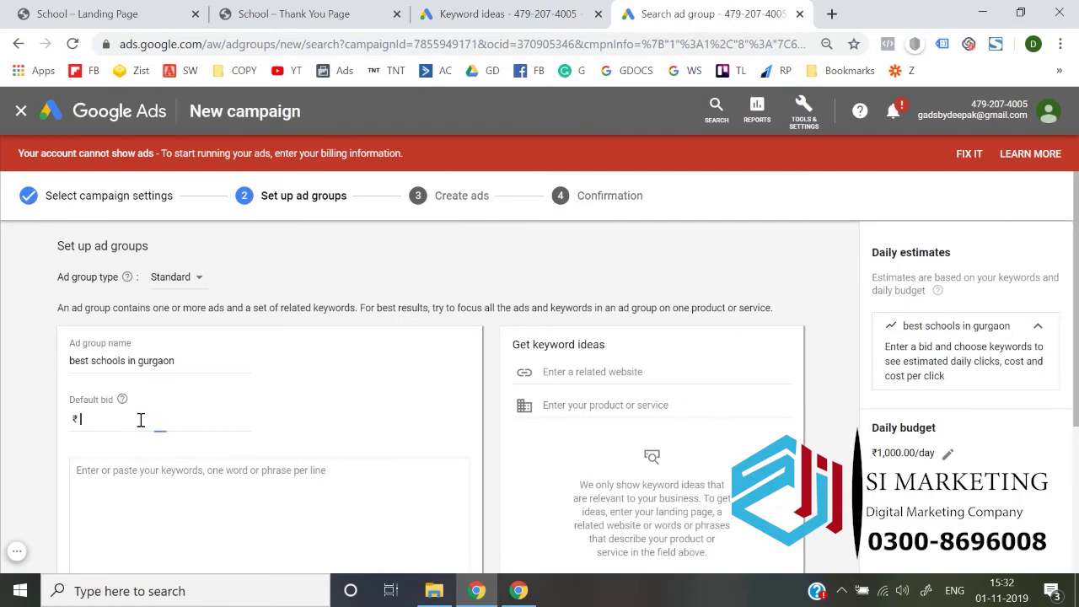
pyautogui.hotkey('ctrl', 'shift', 'Tab')
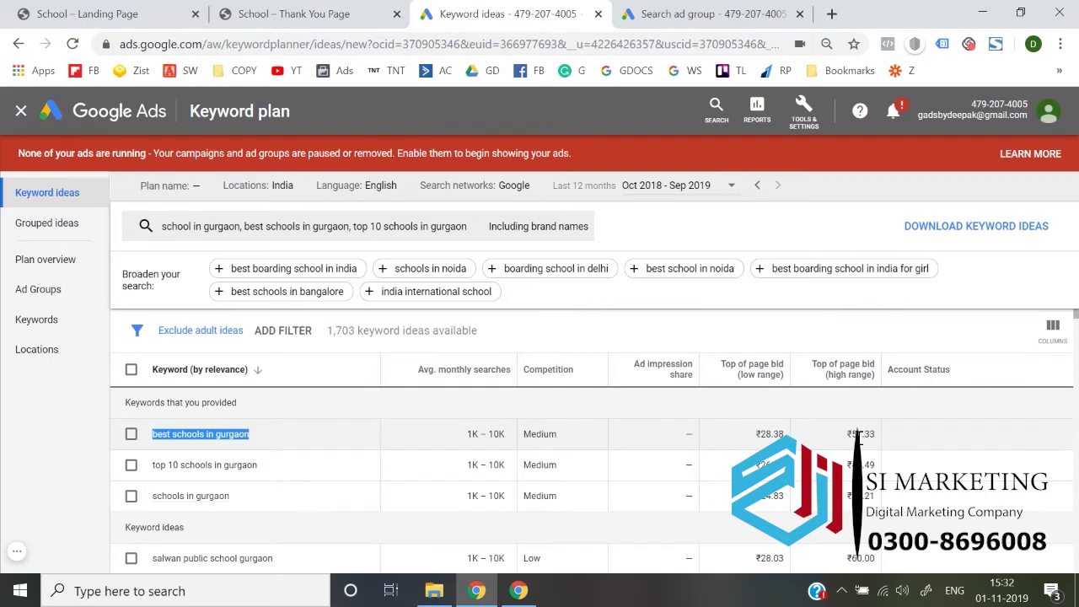
pyautogui.click(712, 13)
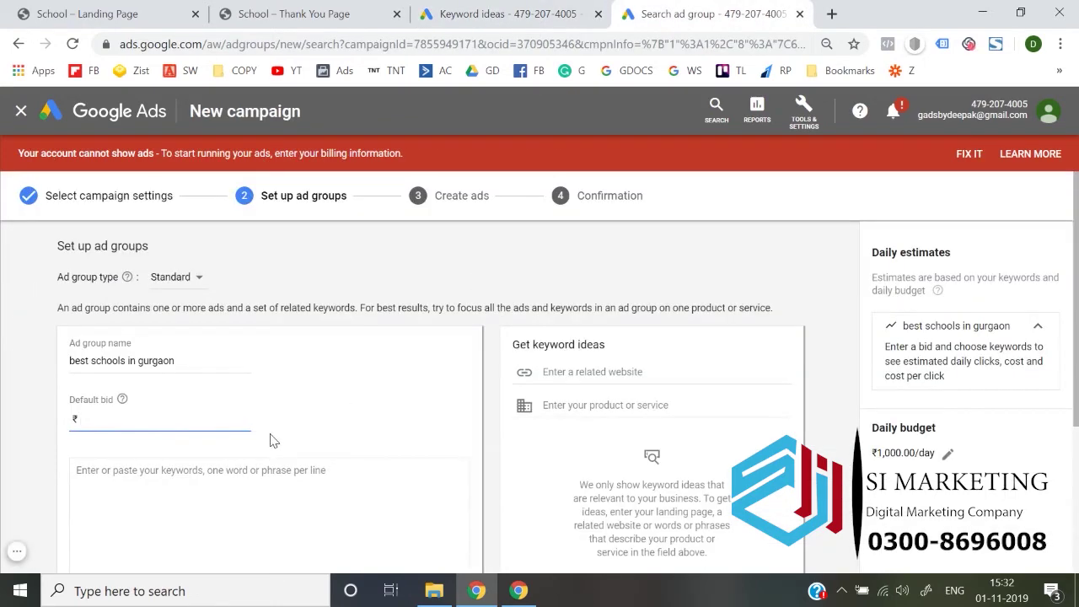
pyautogui.click(4, 430)
pyautogui.scroll(-2, 4, 430)
pyautogui.scroll(1, 4, 430)
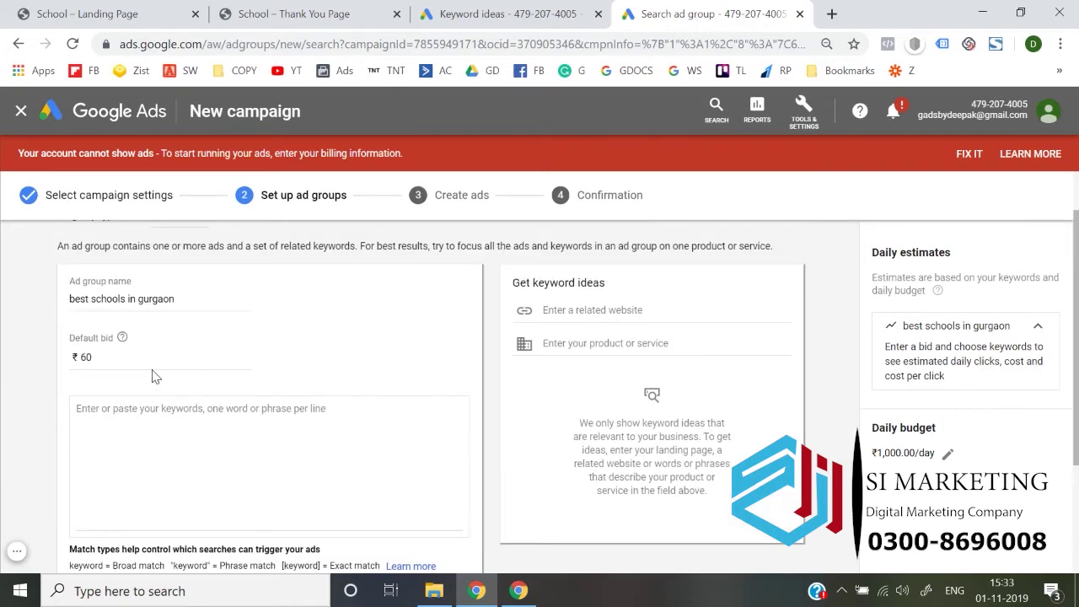
# - Add the exact match keyword [best schools in gurgaon] to the ad group and continue to ad creation
pyautogui.click(506, 13)
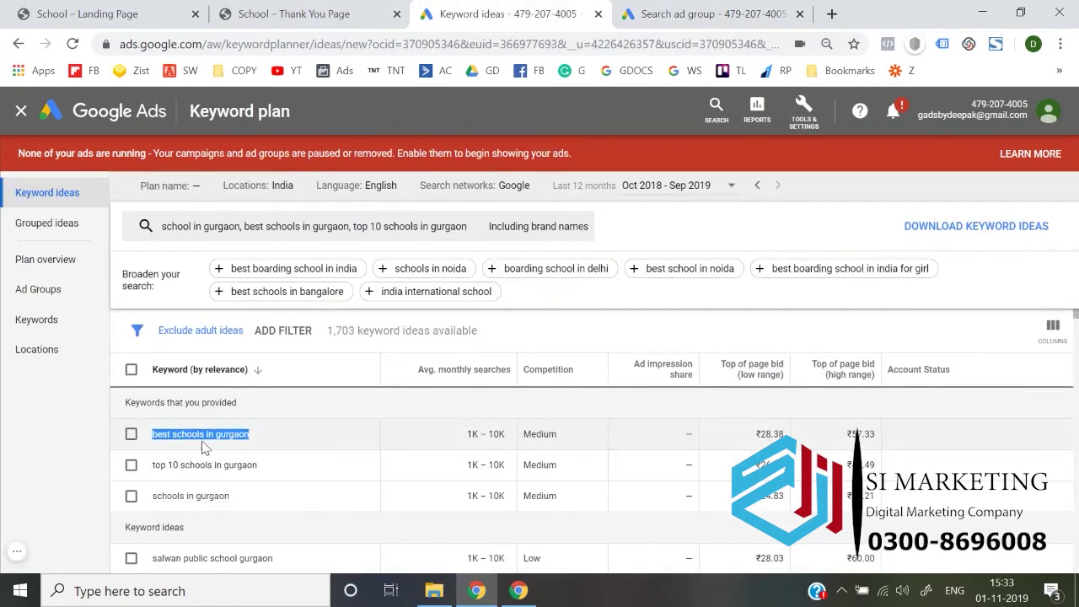
pyautogui.click(691, 13)
pyautogui.click(171, 464)
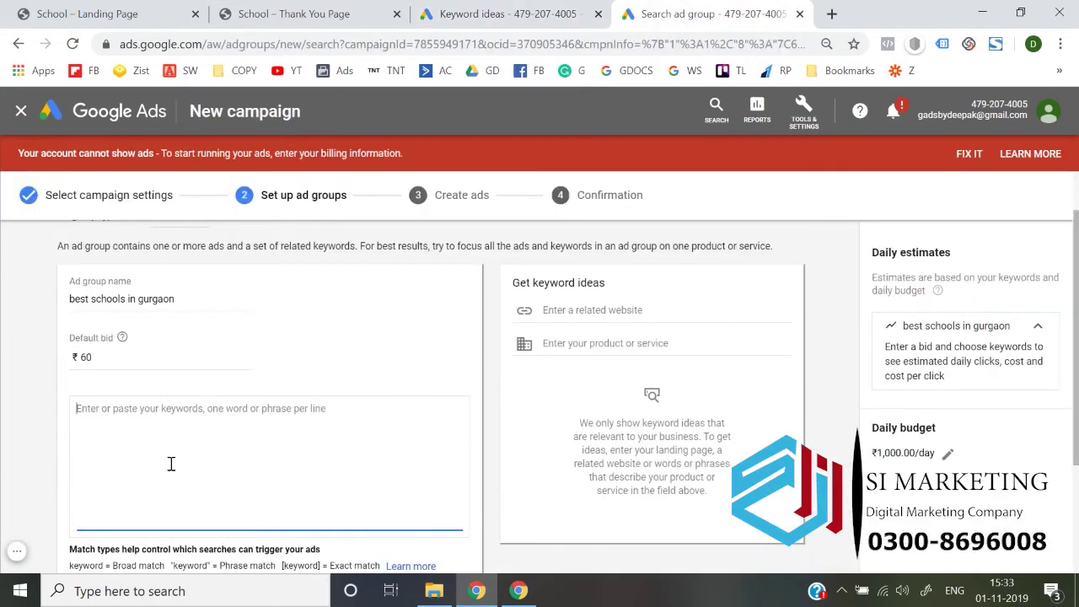
pyautogui.hotkey('ctrl', 'v')
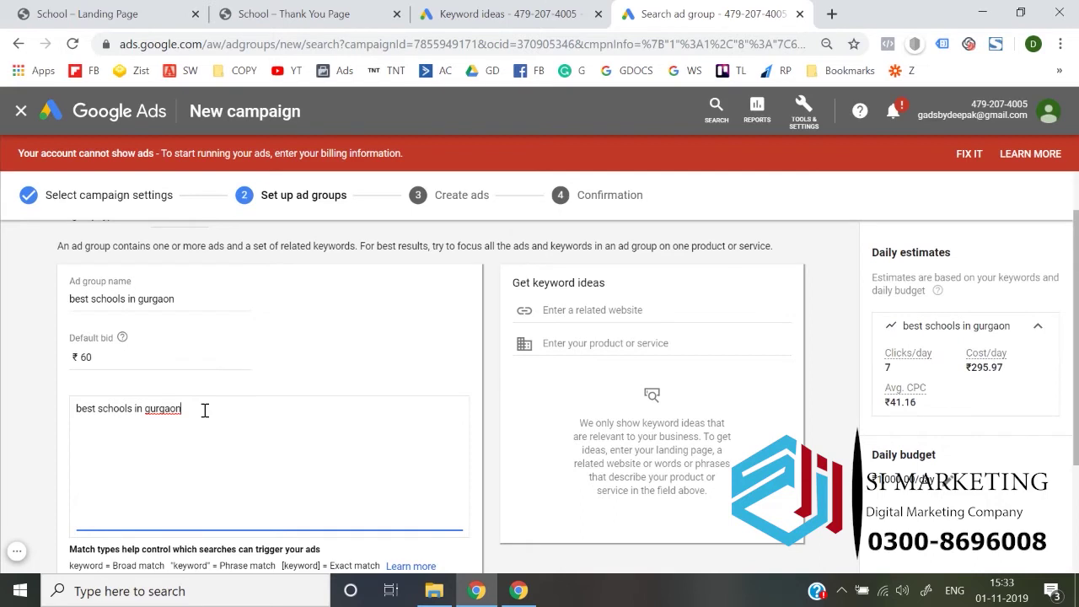
pyautogui.write(']')
pyautogui.press('Home')
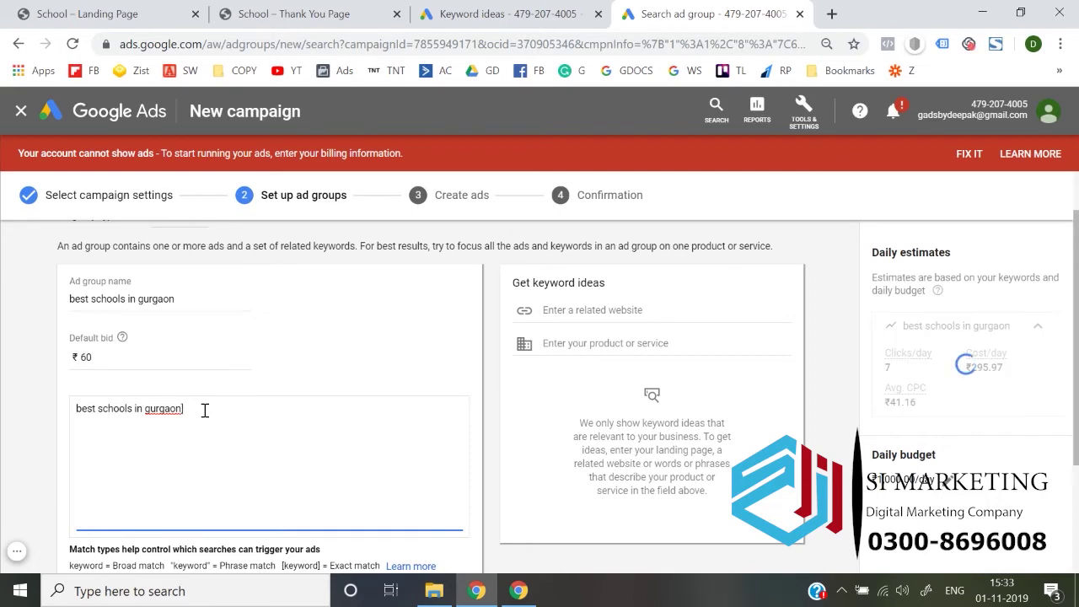
pyautogui.write('[')
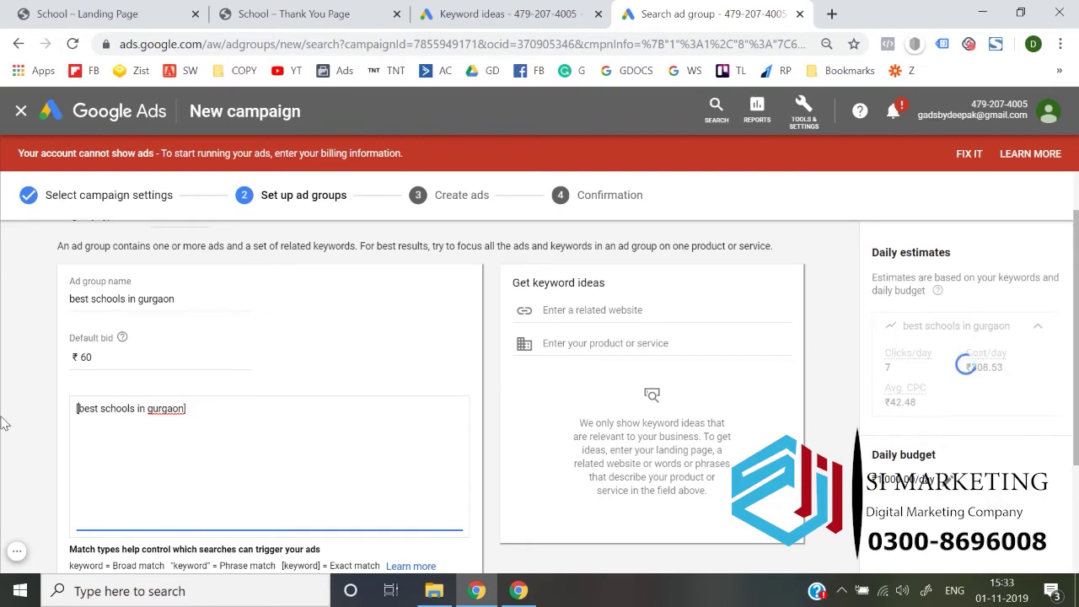
pyautogui.scroll(-1, 147, 431)
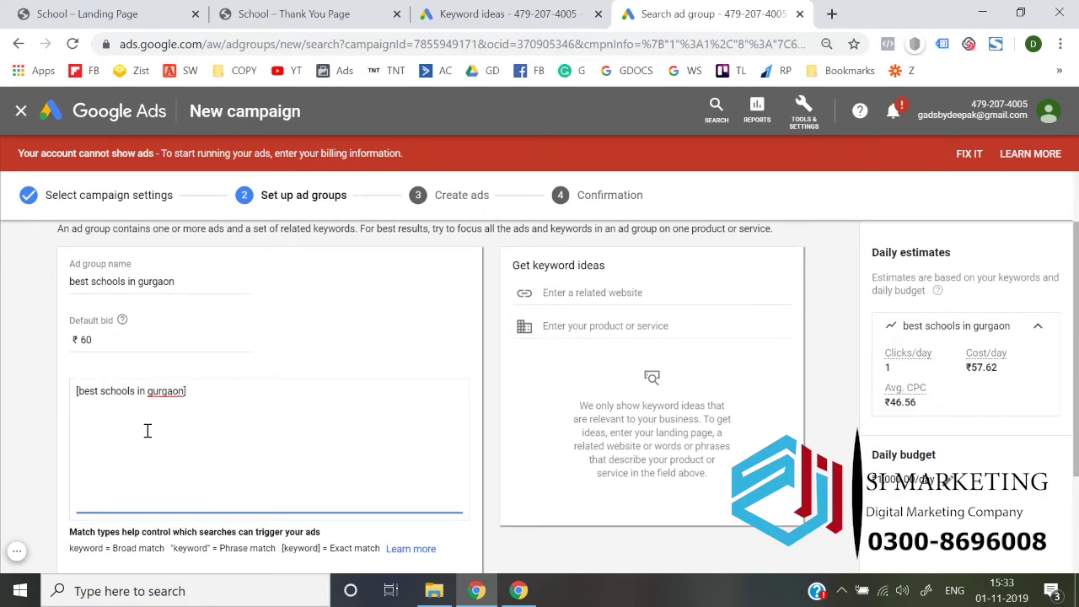
pyautogui.scroll(-2, 148, 431)
pyautogui.click(132, 513)
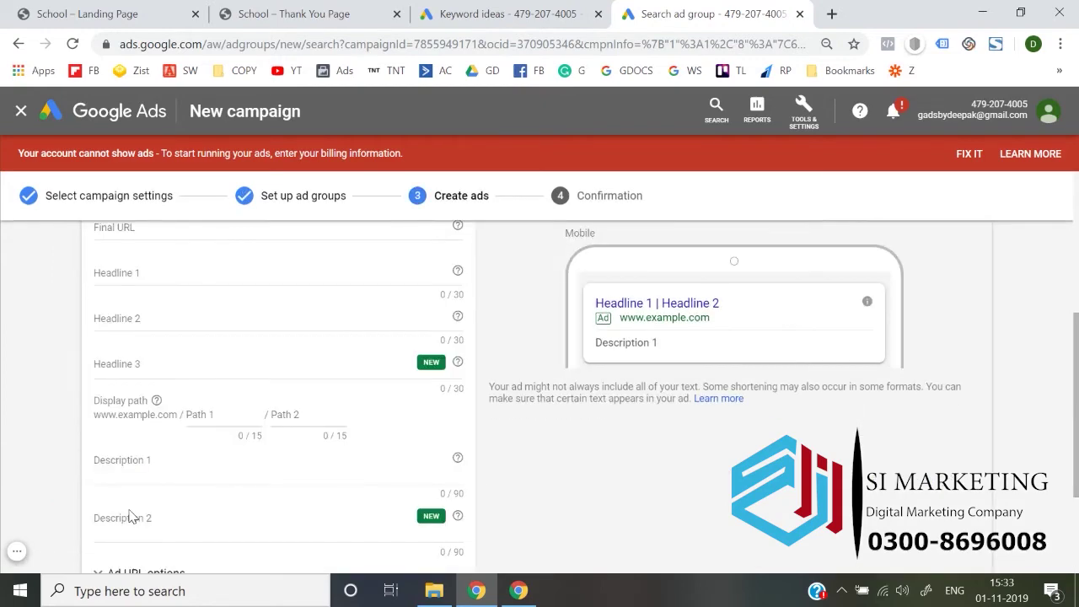
pyautogui.scroll(2, 129, 516)
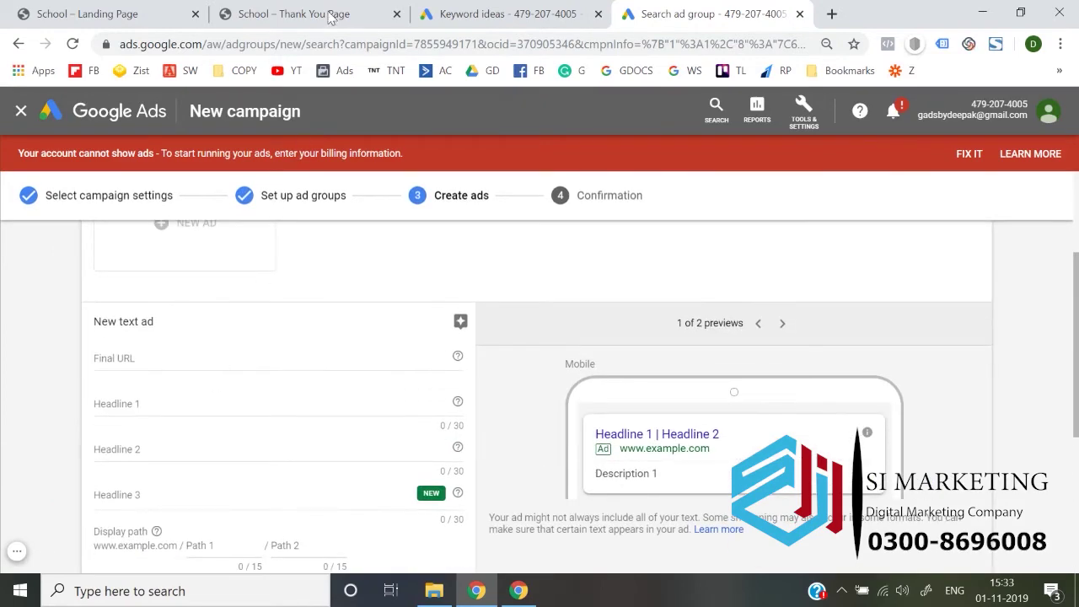
pyautogui.click(160, 12)
pyautogui.click(215, 51)
pyautogui.hotkey('ctrl', 'c')
pyautogui.click(756, 10)
pyautogui.click(233, 358)
pyautogui.hotkey('ctrl', 'v')
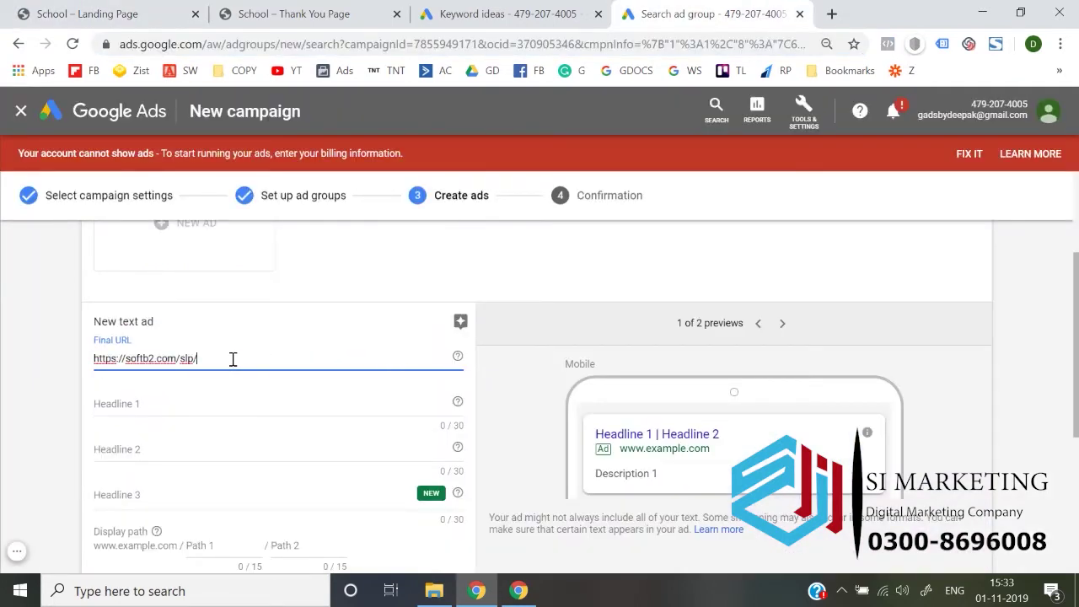
# - Fill Headline 1 with the keyword copied from the keyword ideas, capitalised as "Best schools in gurgaon"
pyautogui.click(186, 405)
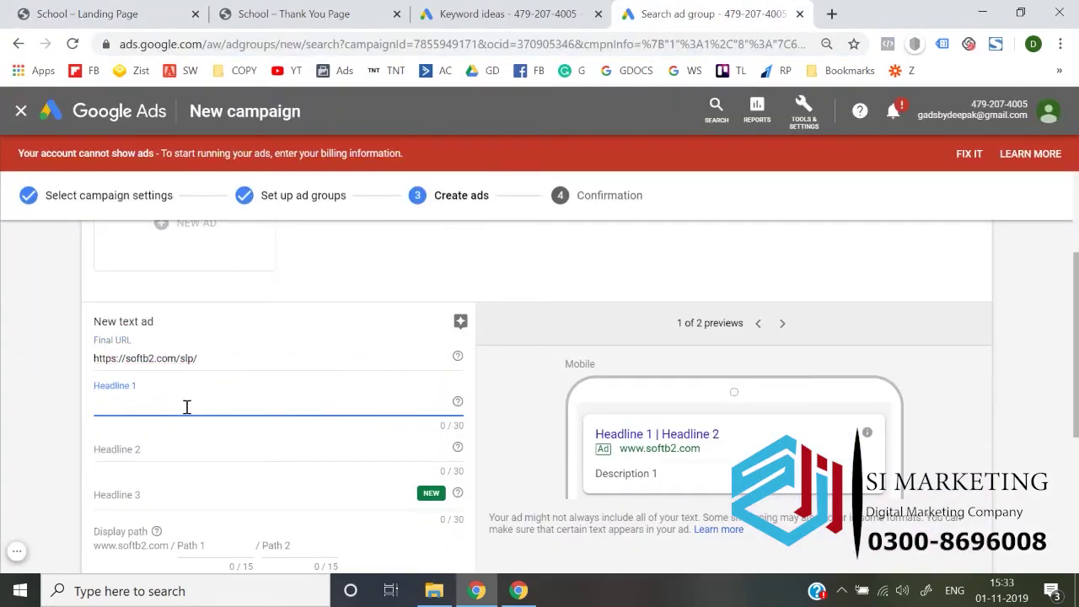
pyautogui.click(495, 12)
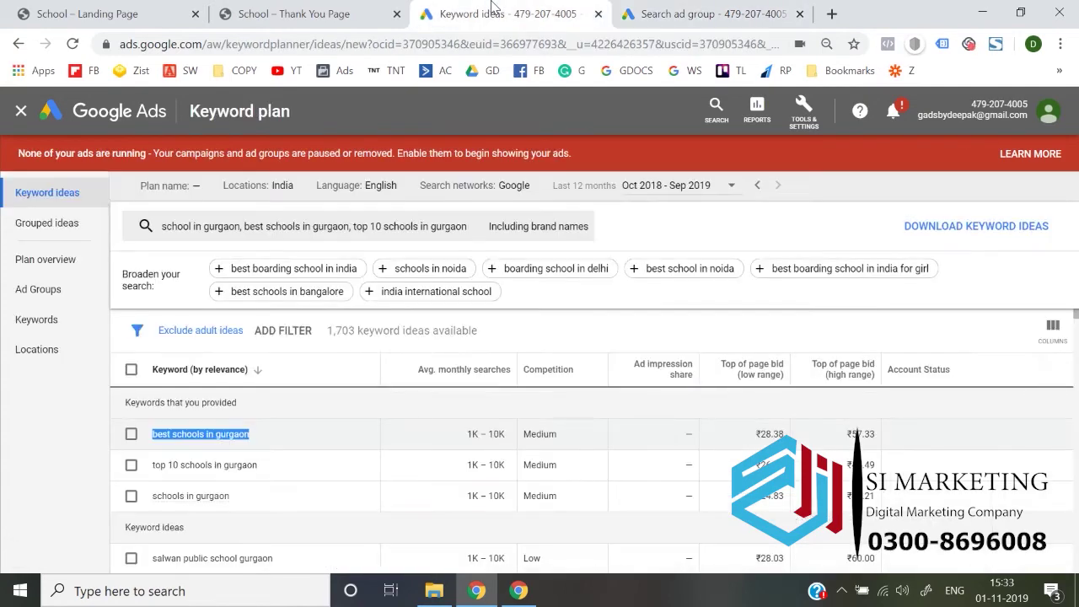
pyautogui.hotkey('ctrl', 'c')
pyautogui.click(712, 13)
pyautogui.hotkey('ctrl', 'v')
pyautogui.write('B')
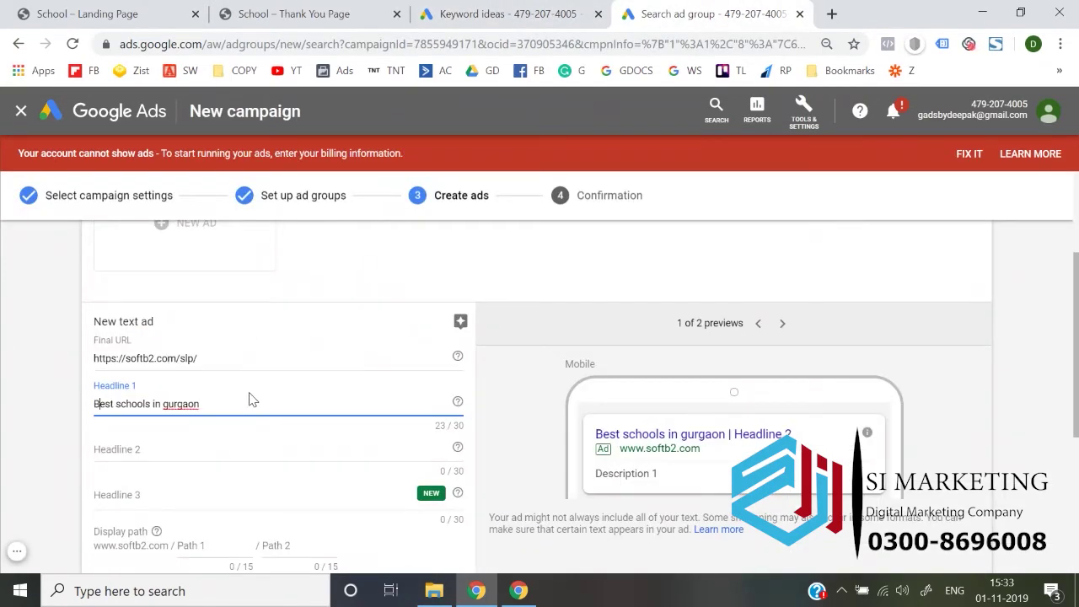
# - Fill Headline 2 with "Admissions Open" and change Headline 1 to "Best School in gurgaon"
pyautogui.click(214, 447)
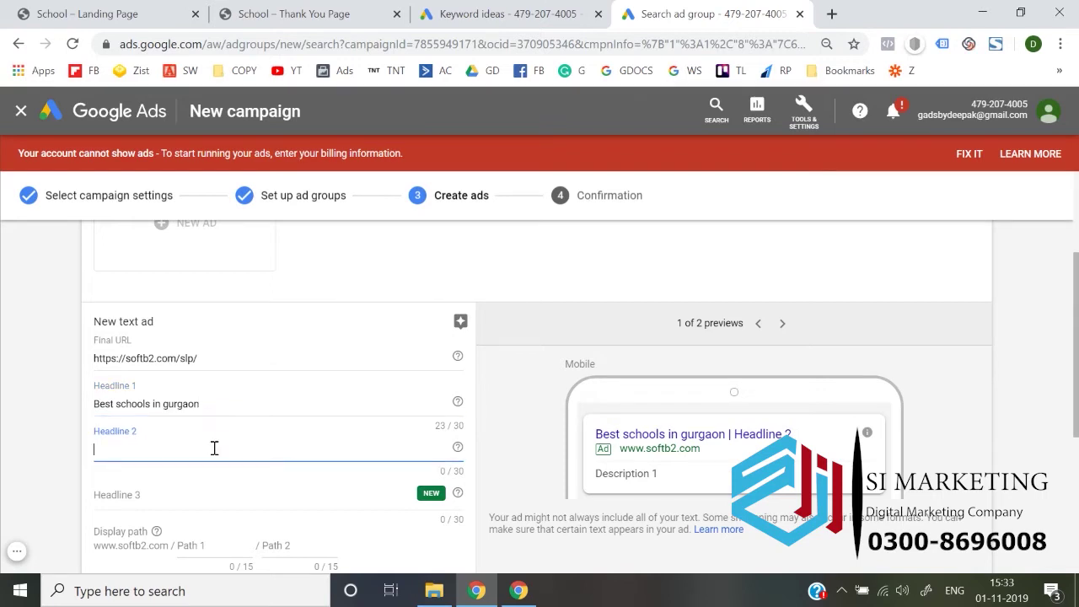
pyautogui.write('Admissions Open')
pyautogui.scroll(-1, 216, 451)
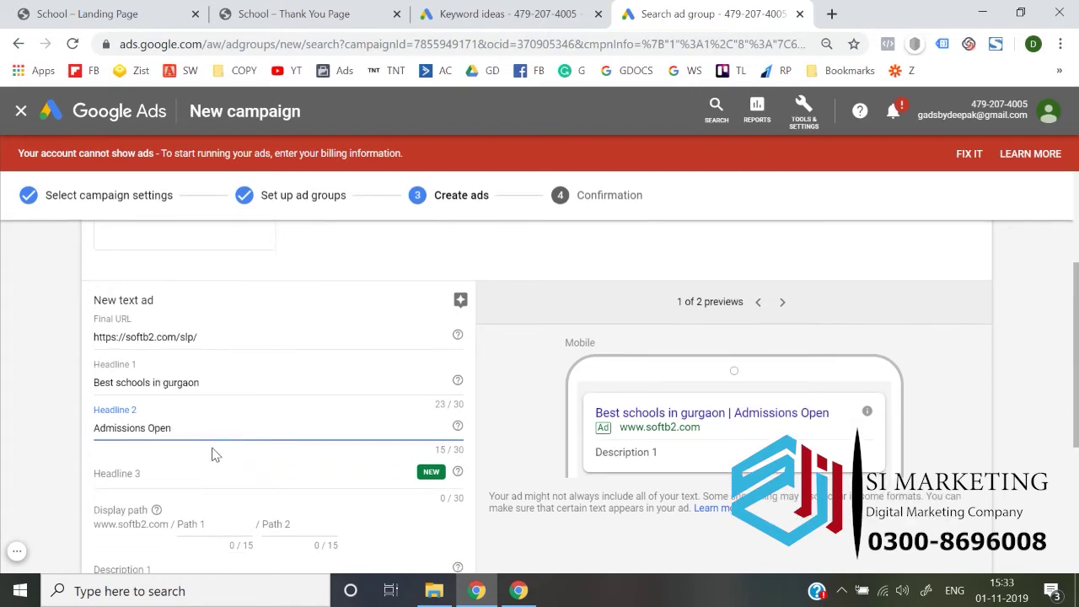
pyautogui.click(122, 384)
pyautogui.press('BackSpace')
pyautogui.write('S')
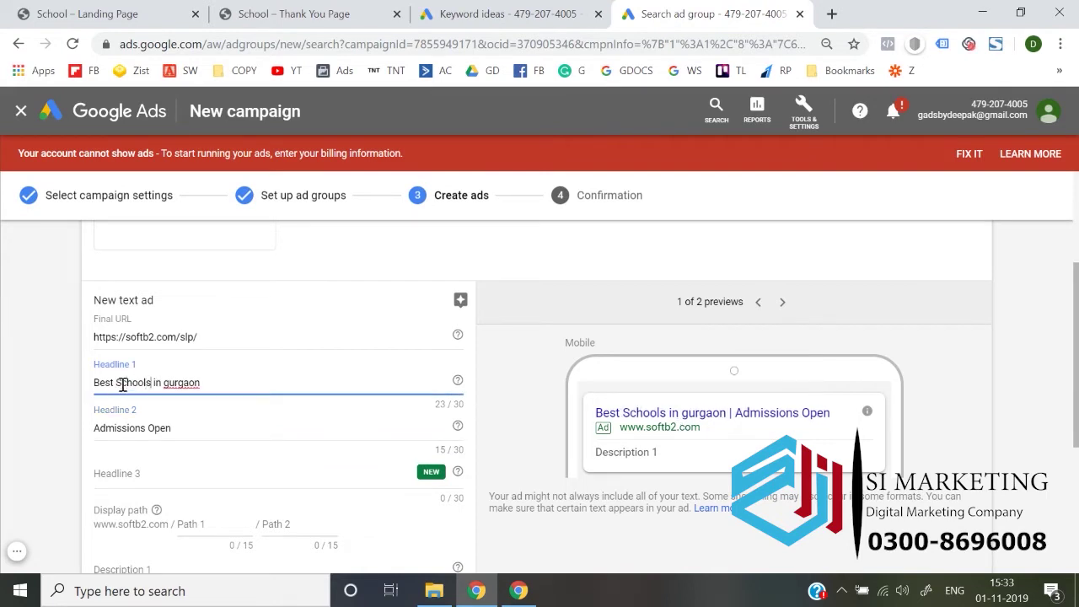
pyautogui.press('BackSpace')
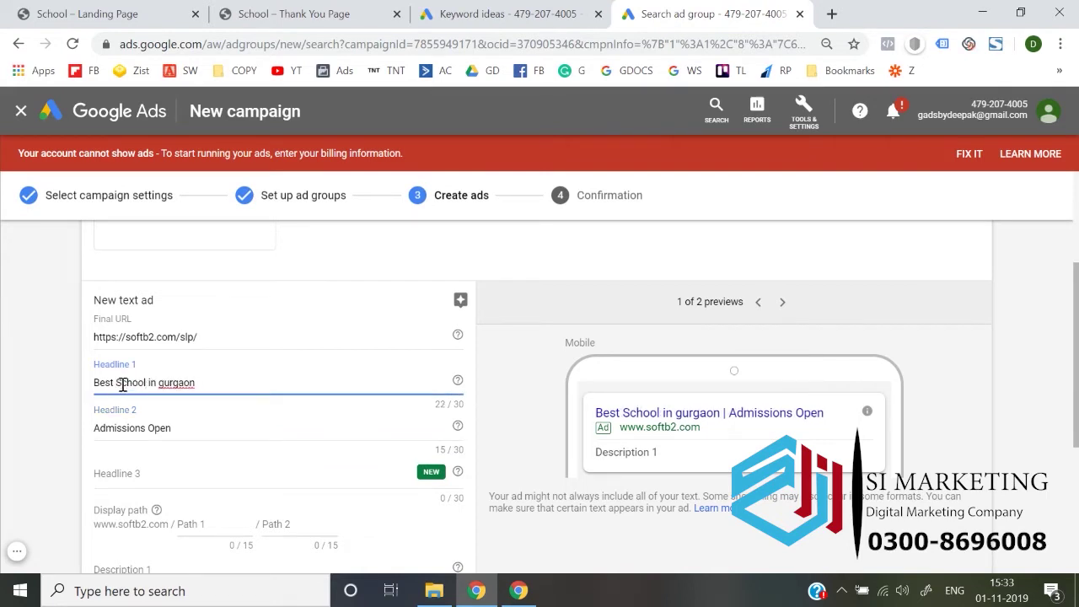
# - Enter the brand name "Softb2" as Headline 3 of the text ad
pyautogui.click(130, 469)
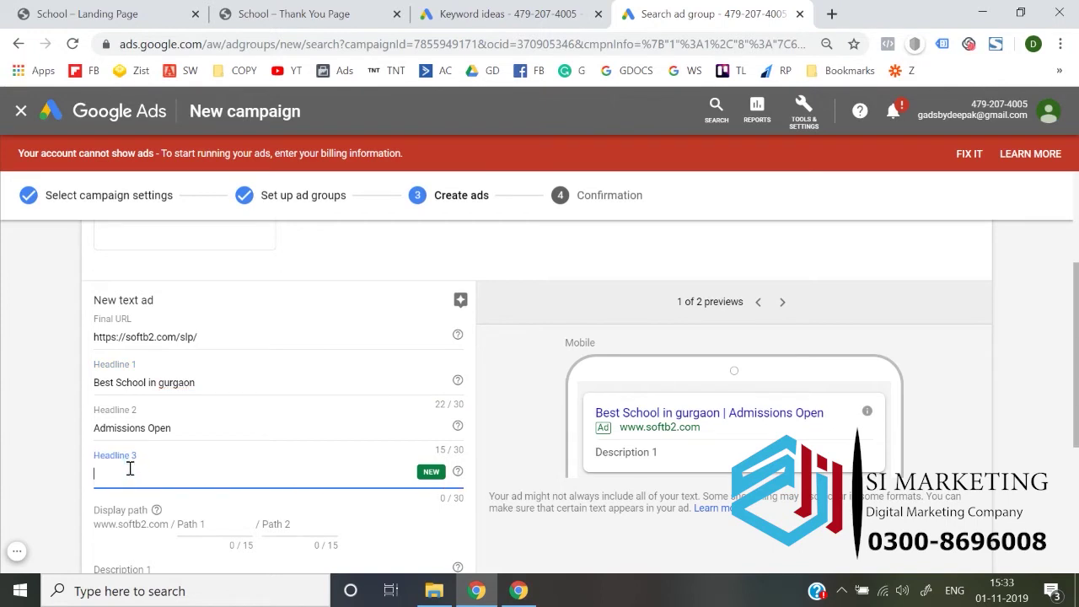
pyautogui.write('Softn')
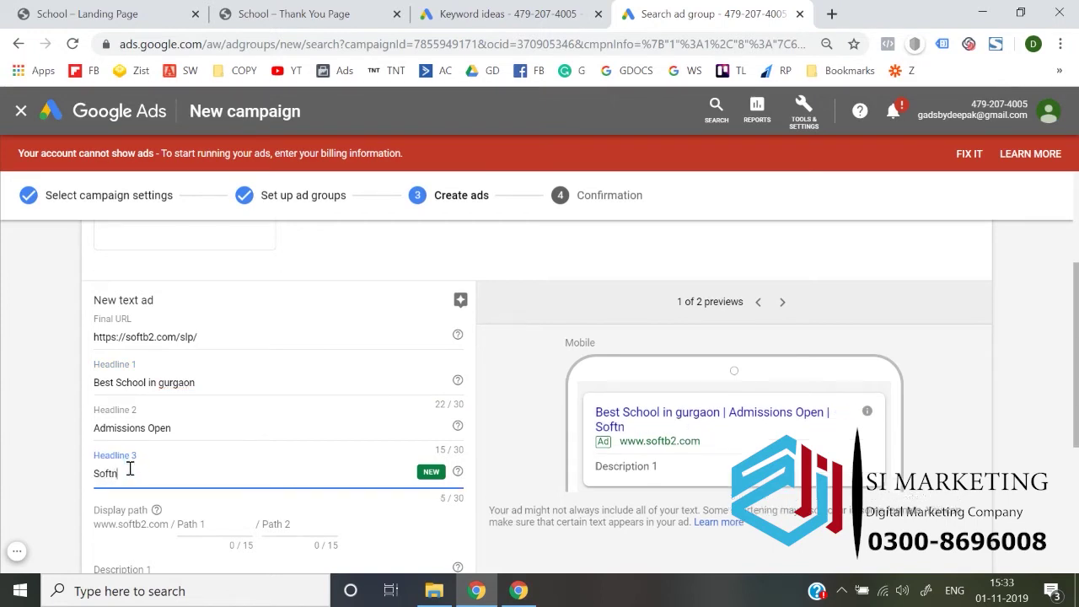
pyautogui.press('BackSpace')
pyautogui.click(25, 467)
# - Set the ad's display path to "bestschool" for Path 1 and "gurgaon" for Path 2
pyautogui.scroll(-1, 25, 467)
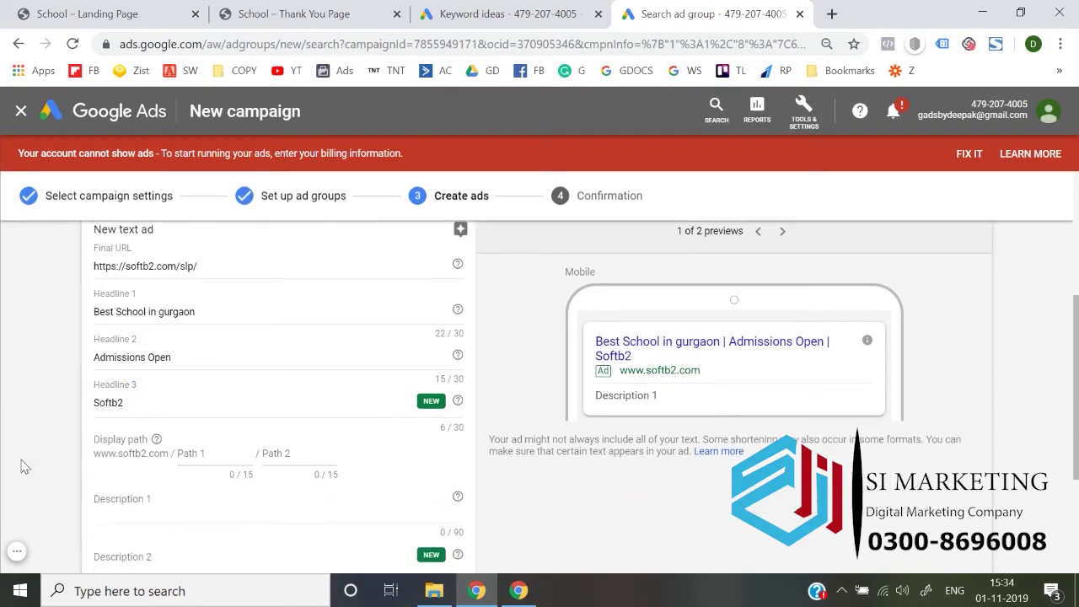
pyautogui.click(200, 457)
pyautogui.write('bestschool')
pyautogui.press('Tab')
pyautogui.write('gurgaon')
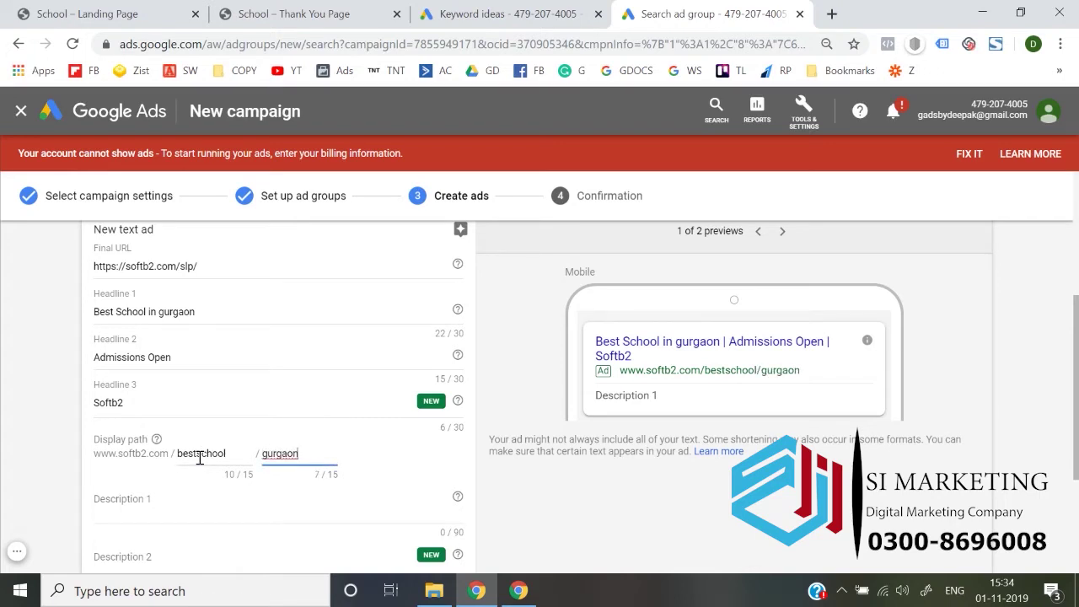
pyautogui.click(30, 446)
pyautogui.scroll(-1, 30, 446)
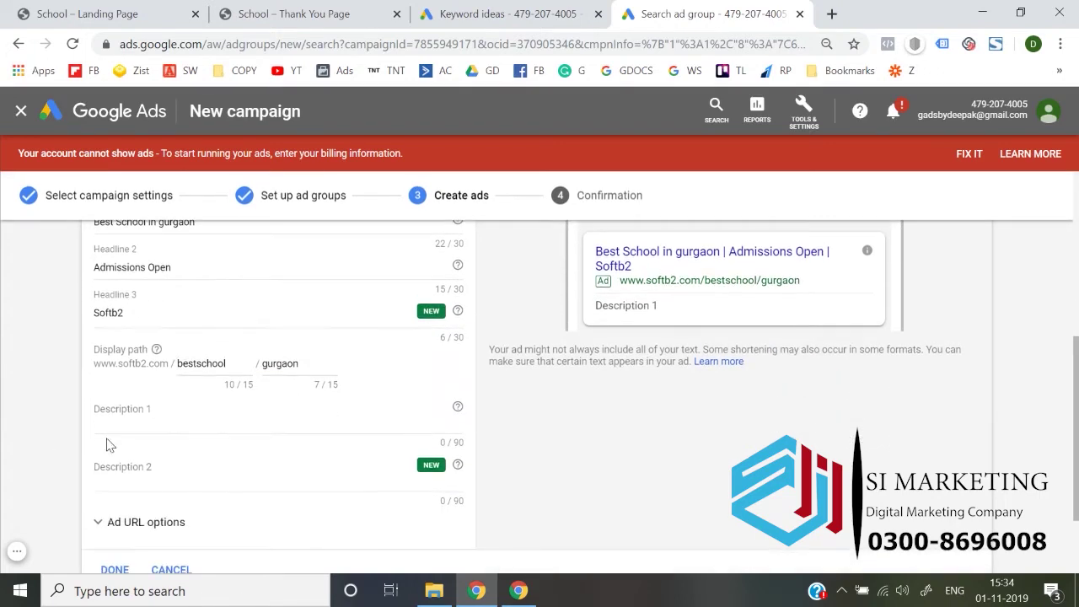
pyautogui.click(145, 423)
pyautogui.write('Loo')
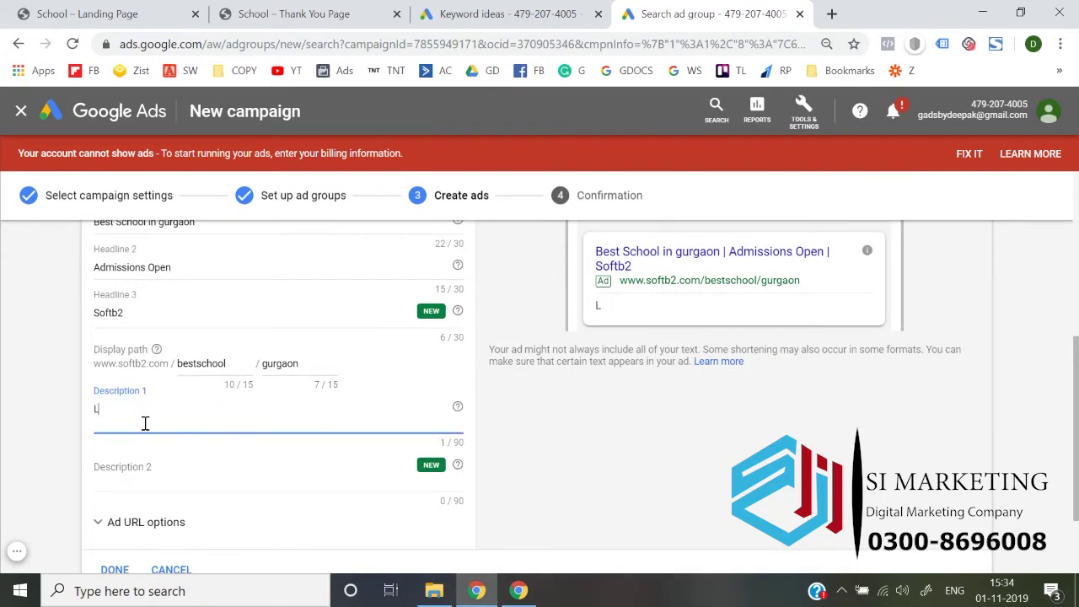
pyautogui.press('BackSpace')
pyautogui.press('BackSpace')
pyautogui.write('Softb2 is')
pyautogui.press('BackSpace')
pyautogui.press('BackSpace')
pyautogui.press('BackSpace')
pyautogui.press('BackSpace')
pyautogui.write('the best school')
# - Write Description 1 as "Looking for best school in gurgaon for your child's bright future? Look no further.", replacing any draft text
pyautogui.hotkey('ctrl', 'a')
pyautogui.write('(oo')
pyautogui.press('BackSpace')
pyautogui.press('BackSpace')
pyautogui.press('BackSpace')
pyautogui.write('Looking for best sch')
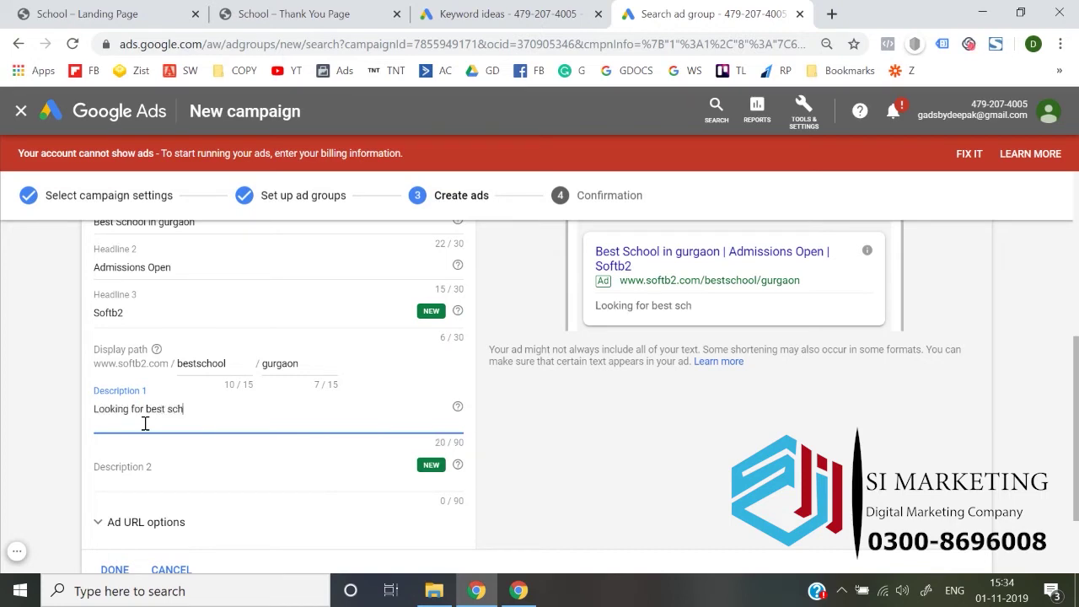
pyautogui.write('ool ion gurgaon for')
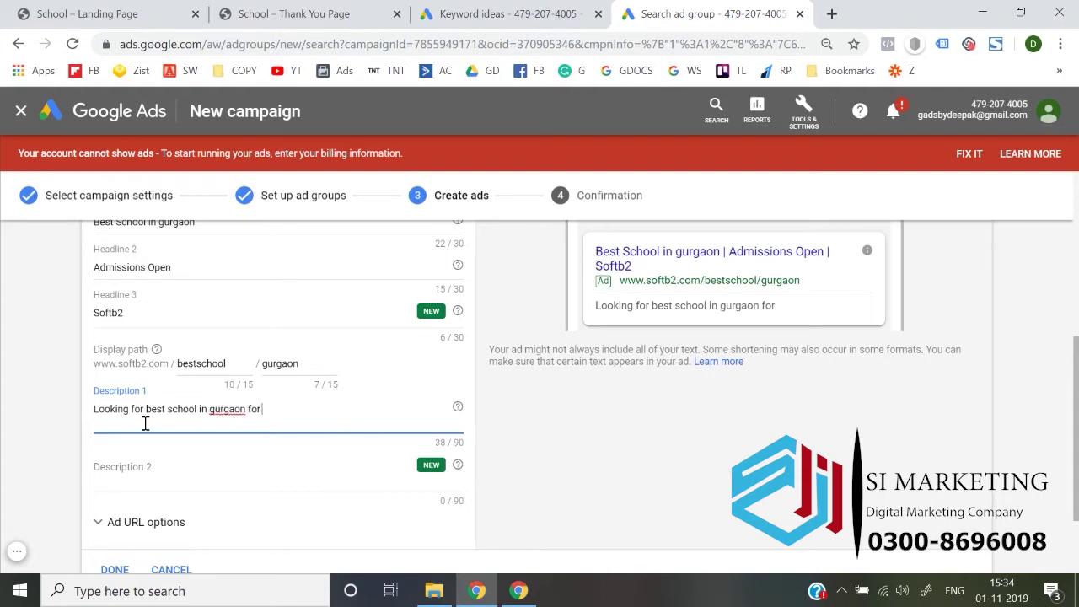
pyautogui.write(" your child's bri")
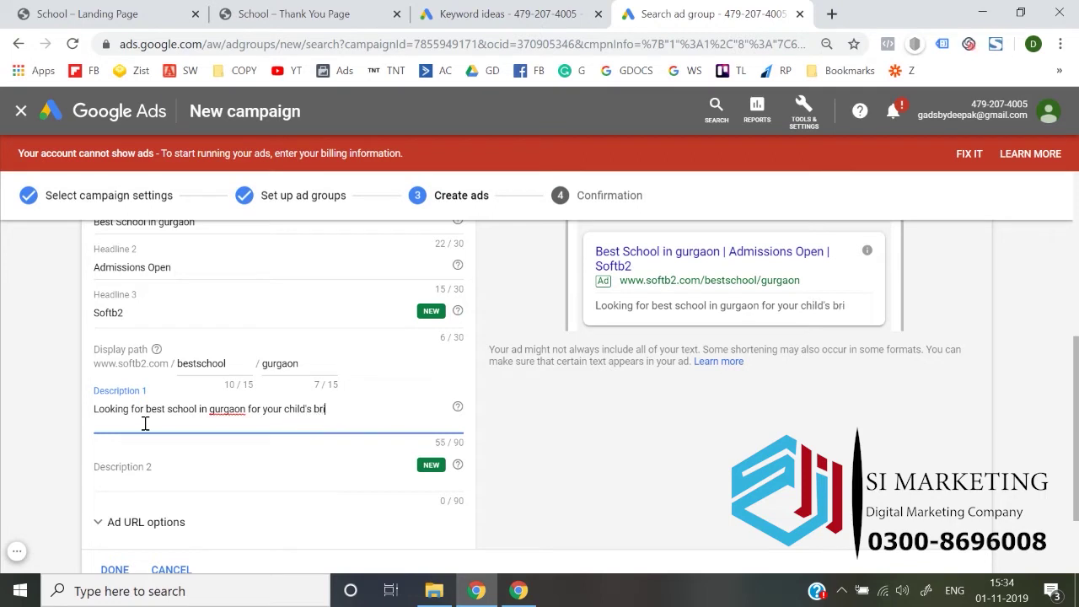
pyautogui.write('ght futi')
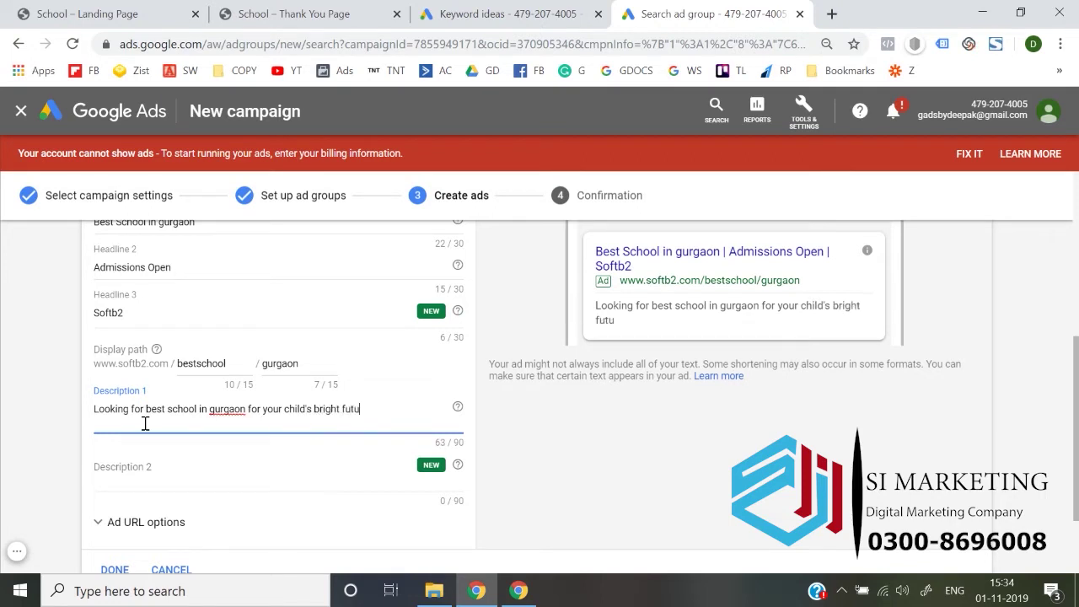
pyautogui.write('re? Look no firthe')
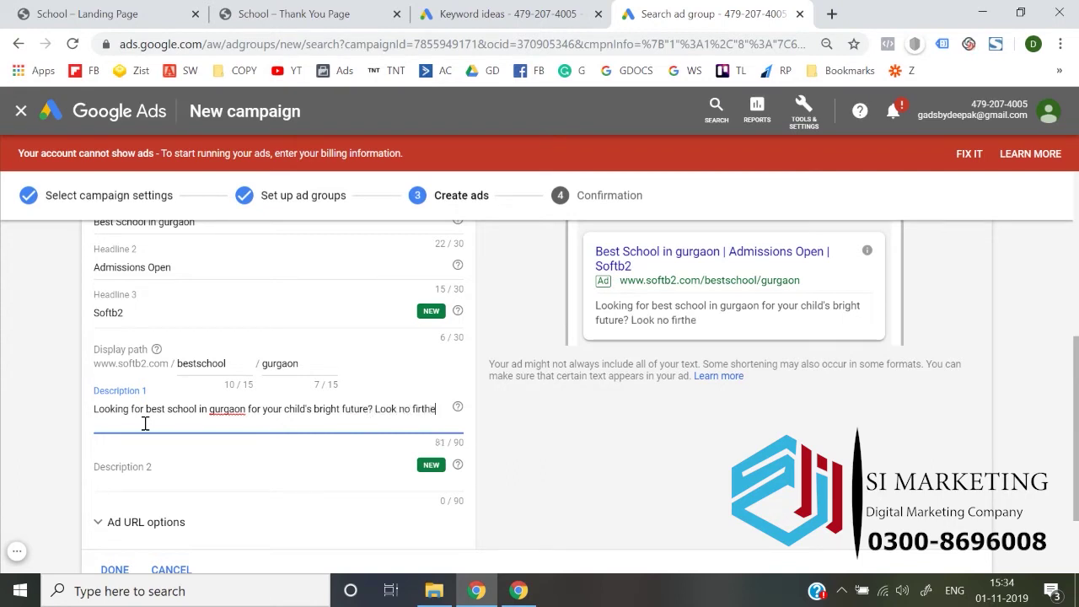
pyautogui.press('BackSpace')
pyautogui.write('urthe')
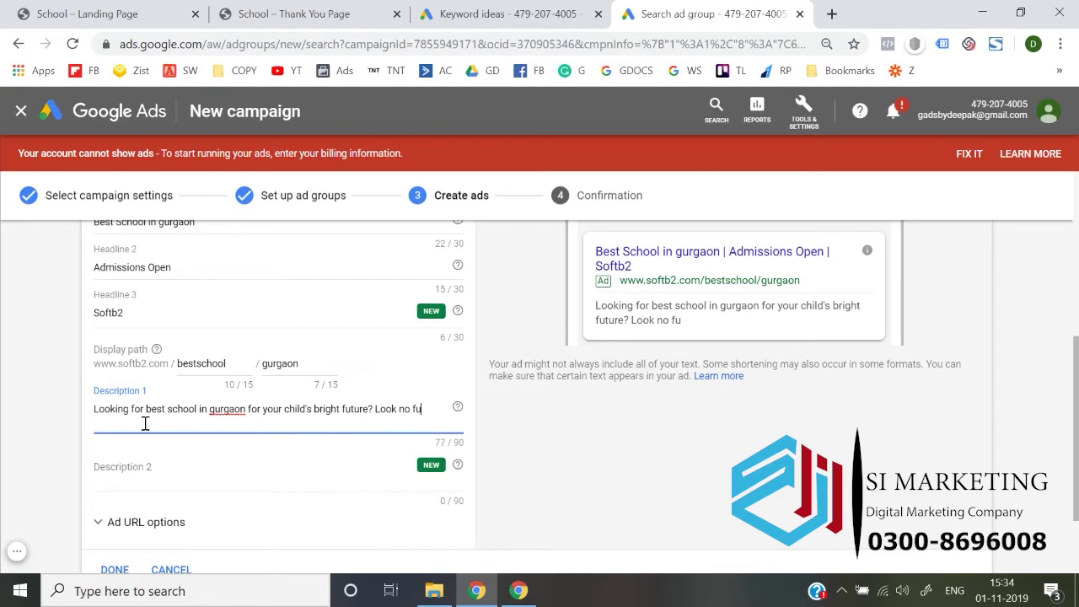
# - Write Description 2 as "Click here to Schedule a free councelling session with Softb2 today."
pyautogui.click(118, 490)
pyautogui.write('Click here to')
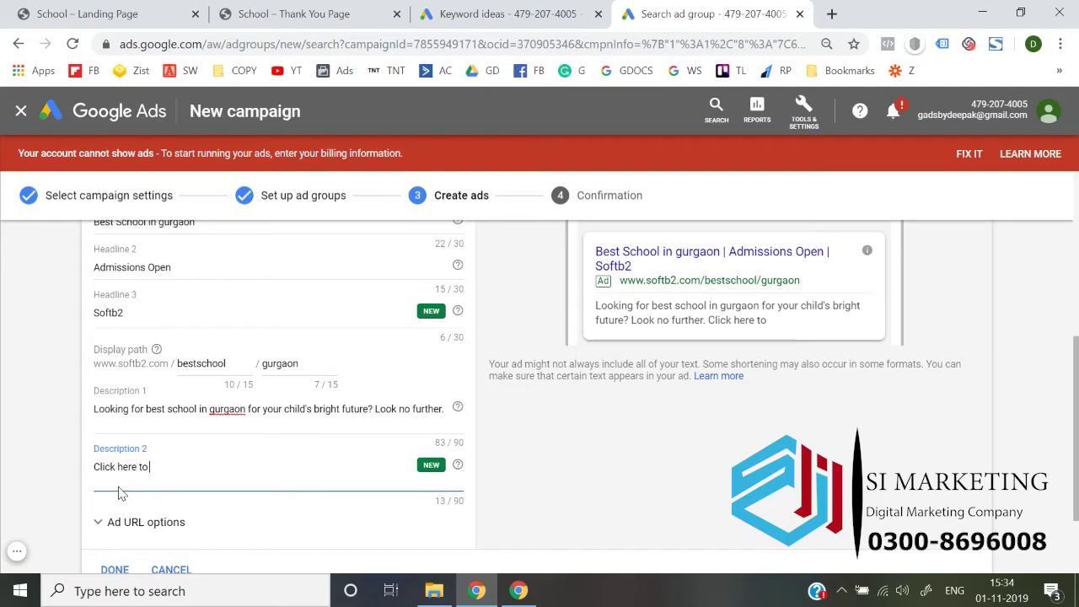
pyautogui.write(' Schedule a free councelling session w')
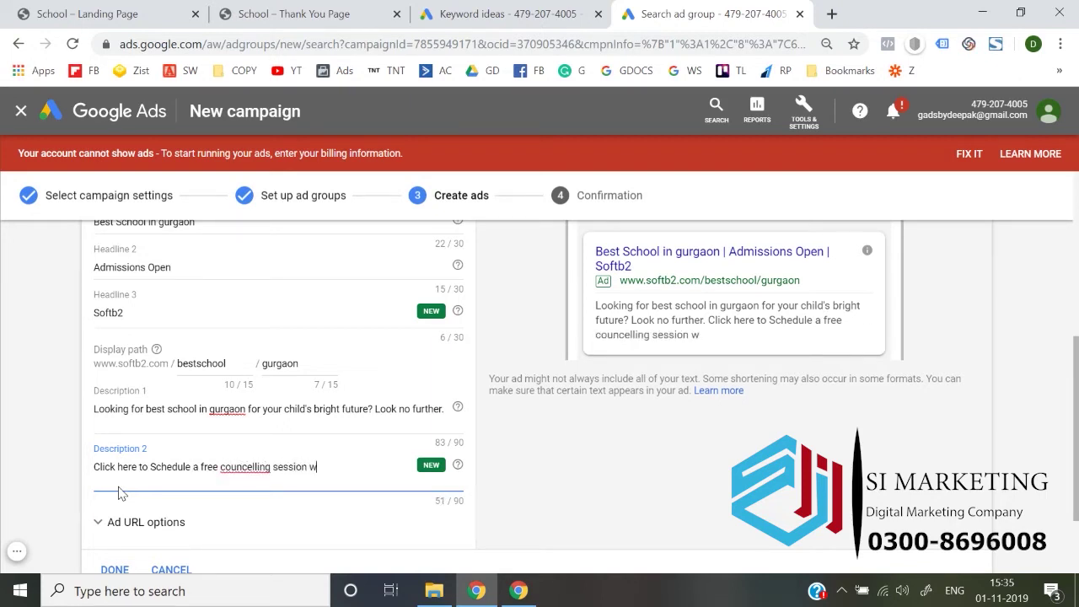
pyautogui.write('ith Softb2')
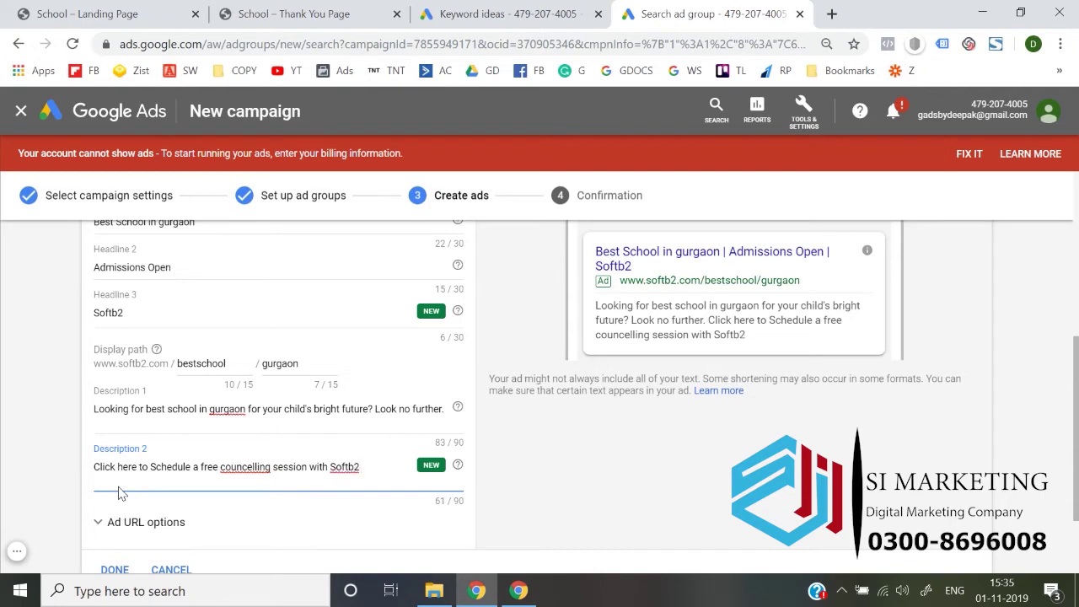
pyautogui.write(' today.')
# - Review the completed text ad's headlines, display path and descriptions, checking the keyword phrase in Description 1 and the ad preview
pyautogui.scroll(2, 7, 438)
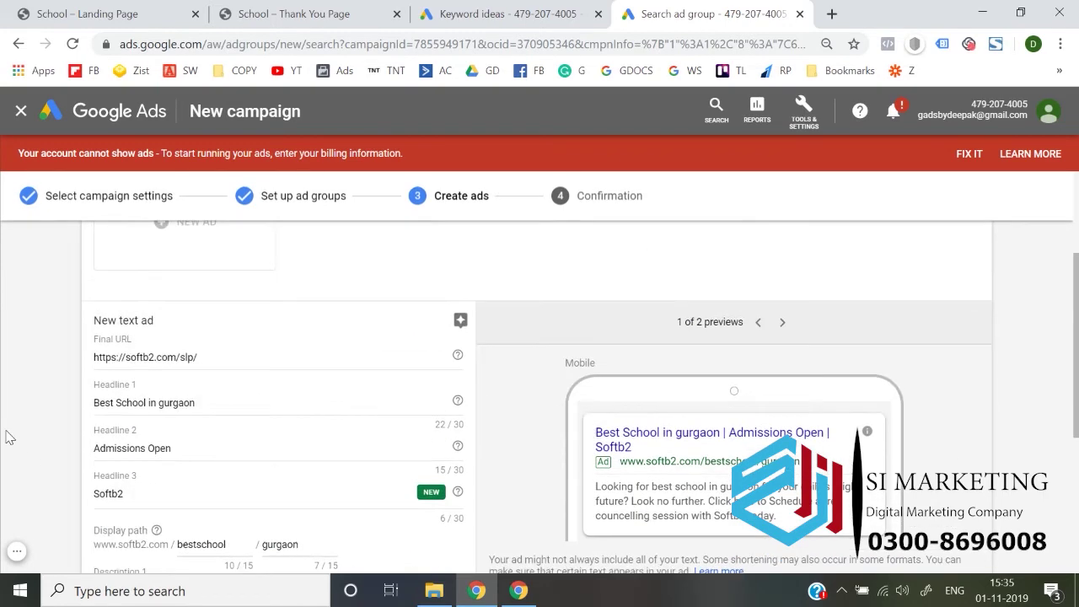
pyautogui.scroll(1, 7, 438)
pyautogui.scroll(-3, 7, 437)
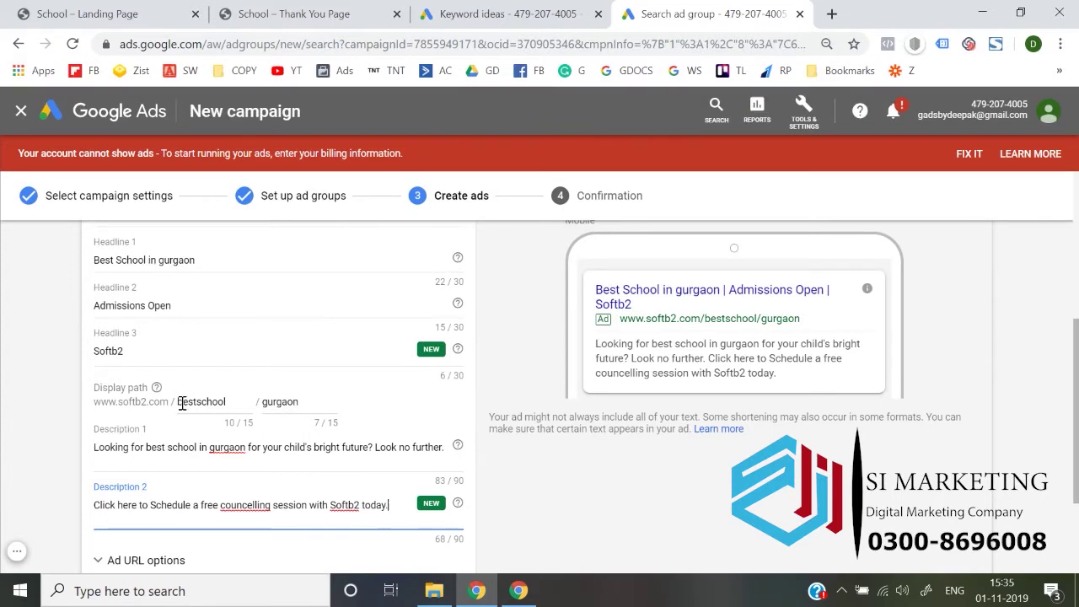
pyautogui.scroll(-1, 199, 407)
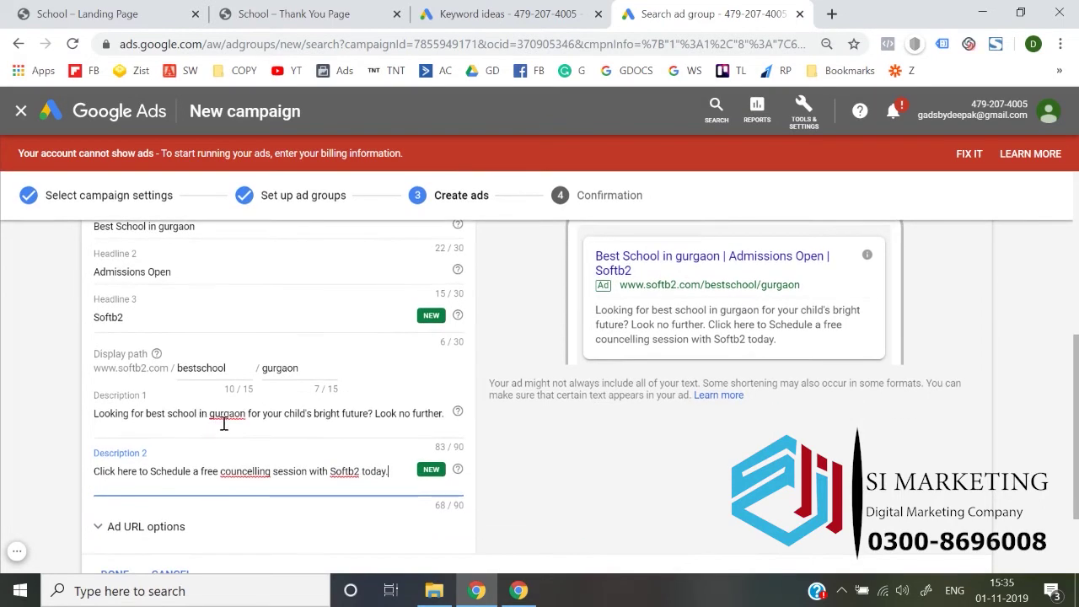
pyautogui.click(150, 413)
pyautogui.moveTo(150, 413); pyautogui.dragTo(229, 413)
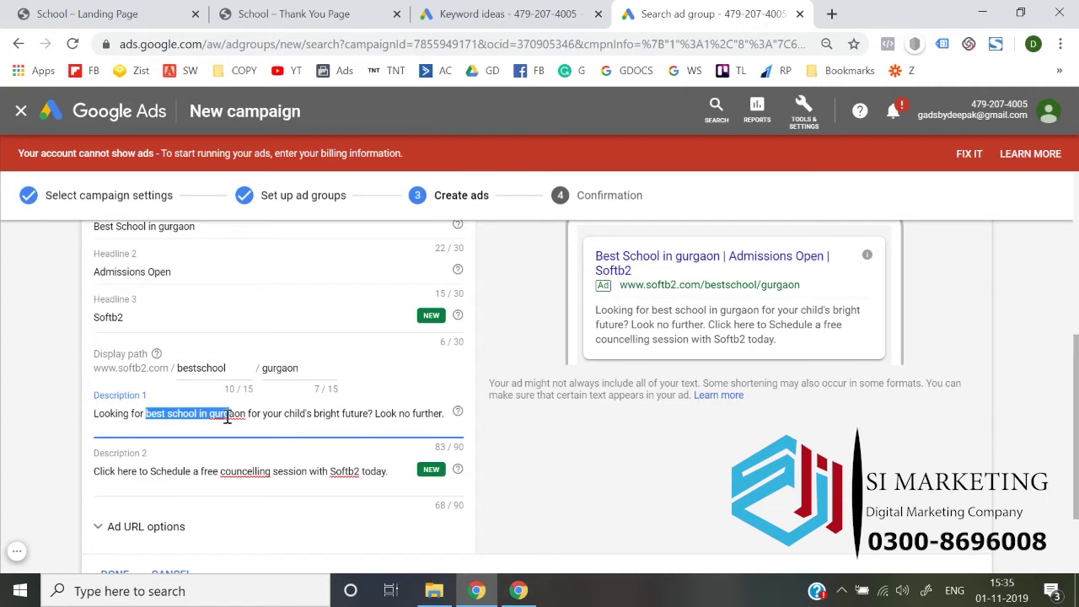
pyautogui.moveTo(172, 473); pyautogui.dragTo(204, 477)
pyautogui.click(59, 449)
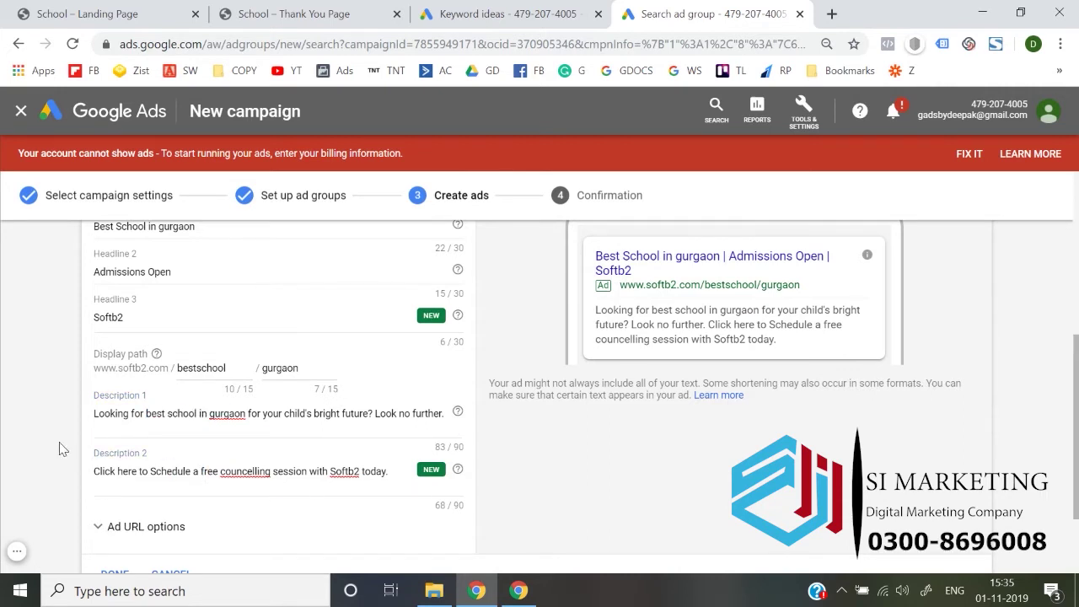
pyautogui.scroll(1, 601, 490)
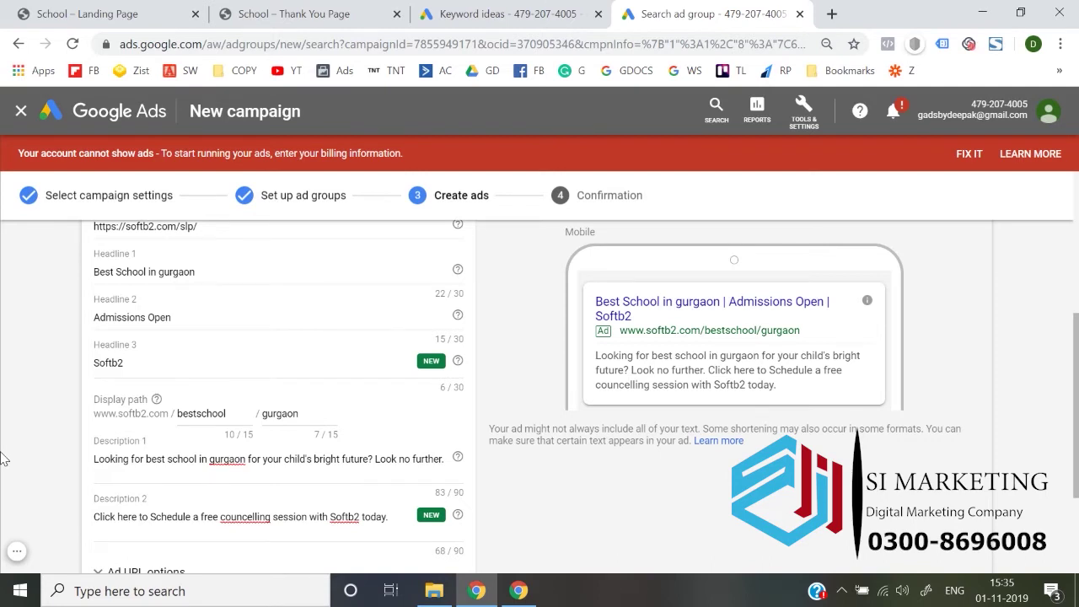
# - Save the text ad, finish the campaign setup and continue from the confirmation summary to the new campaign
pyautogui.scroll(-3, 2, 458)
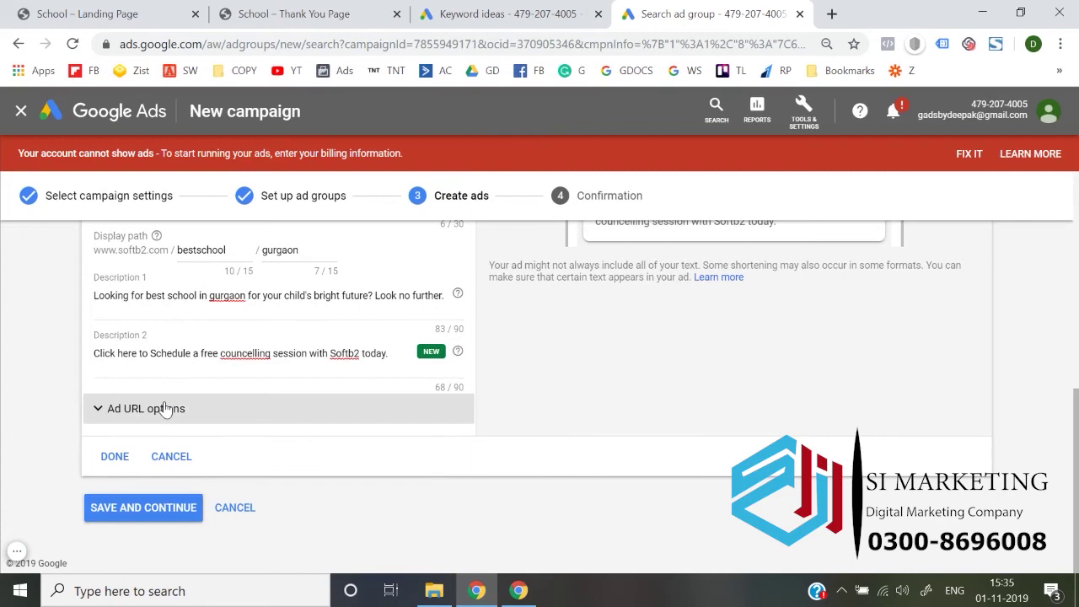
pyautogui.click(126, 509)
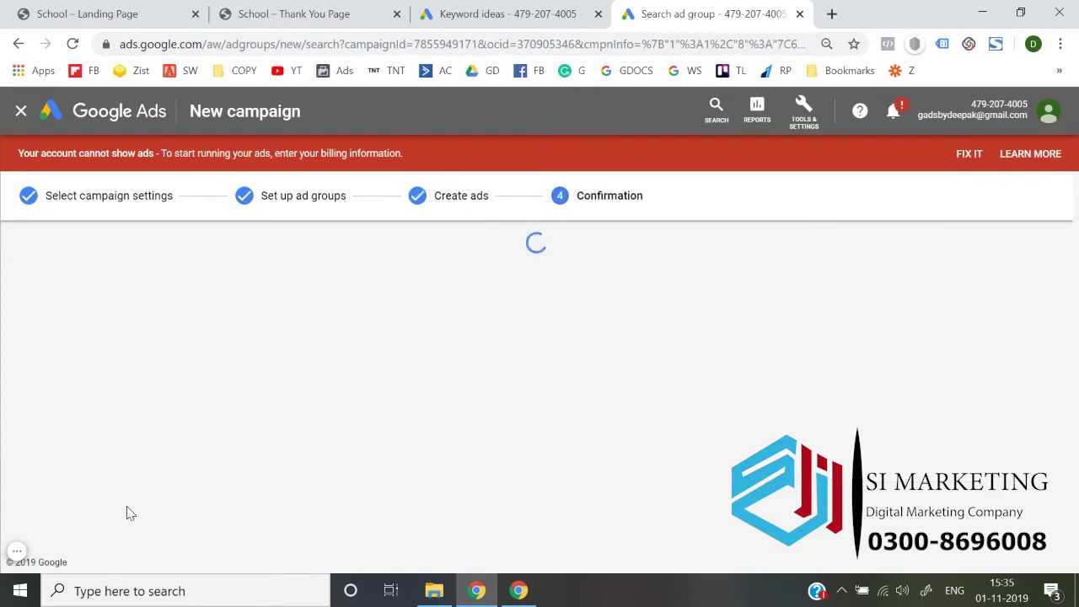
pyautogui.scroll(-1, 126, 510)
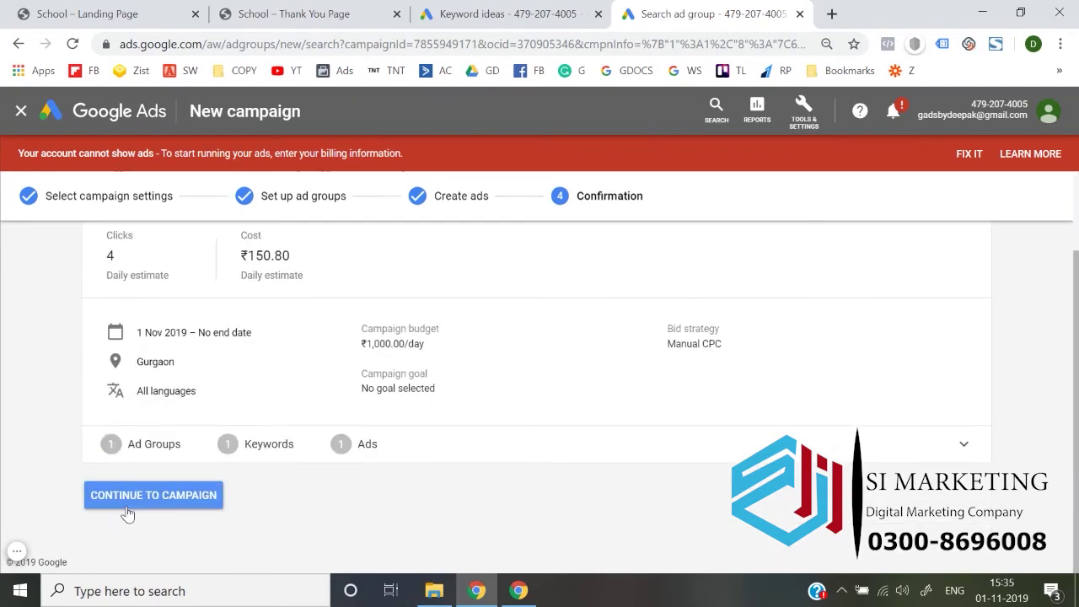
pyautogui.click(157, 497)
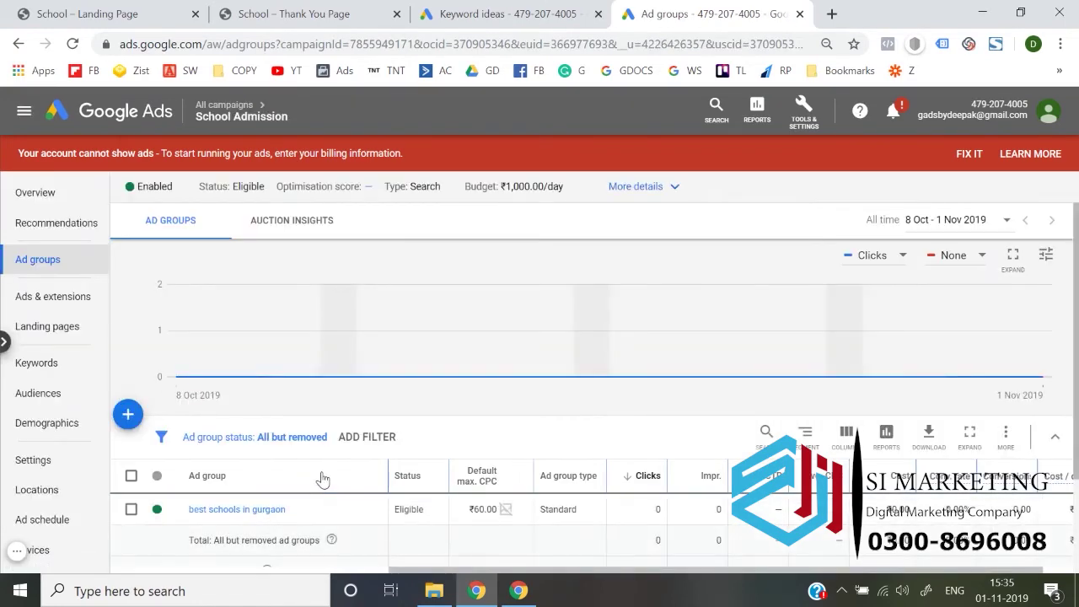
# - Go to the account's list of all campaigns and open the School Admission campaign from it
pyautogui.scroll(-2, 358, 391)
pyautogui.click(133, 114)
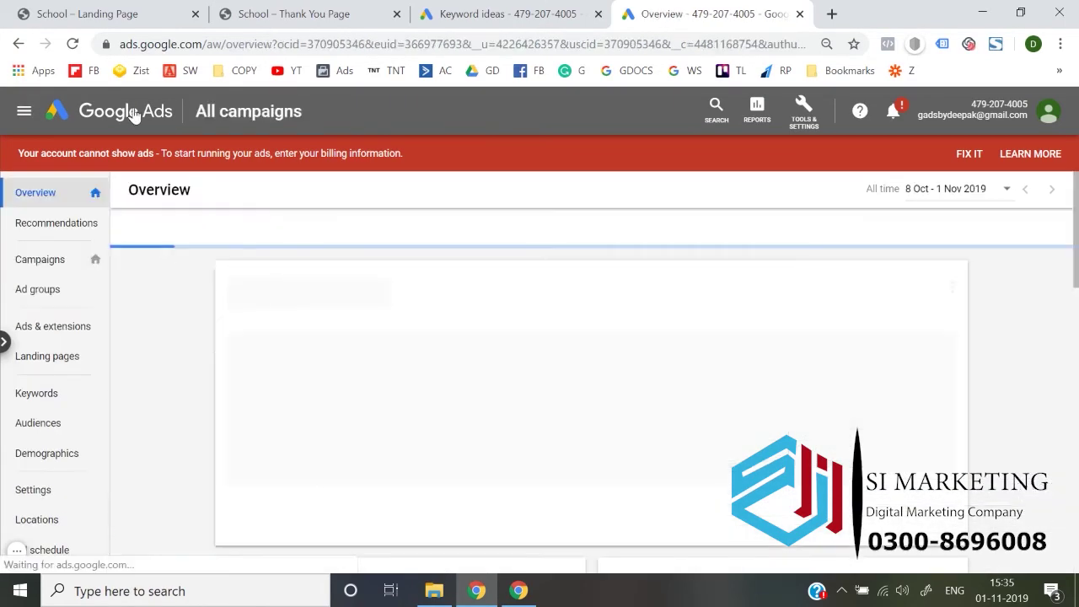
pyautogui.click(61, 271)
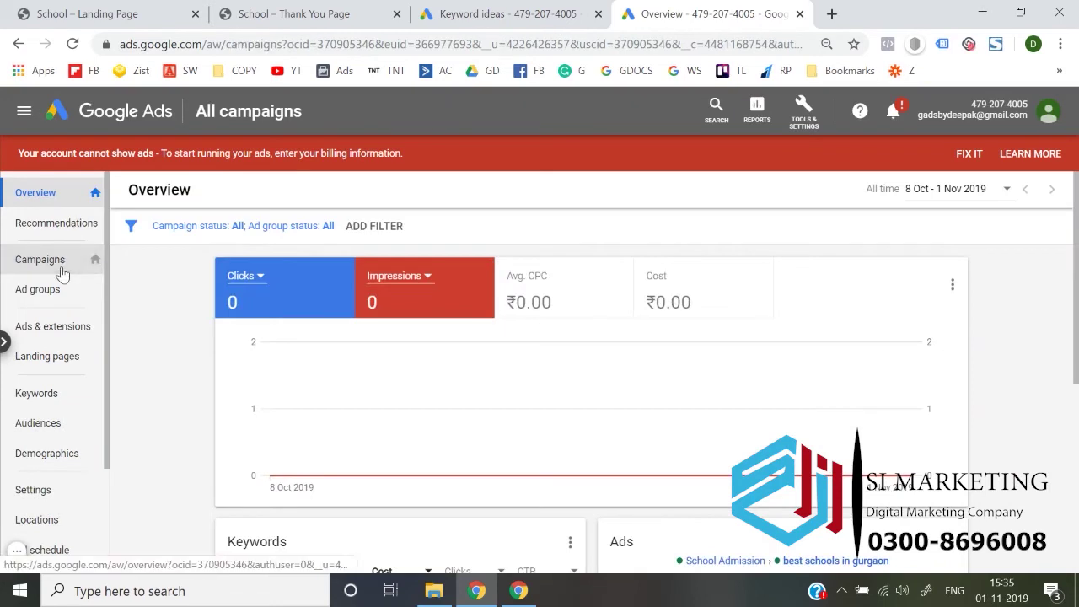
pyautogui.scroll(-2, 261, 337)
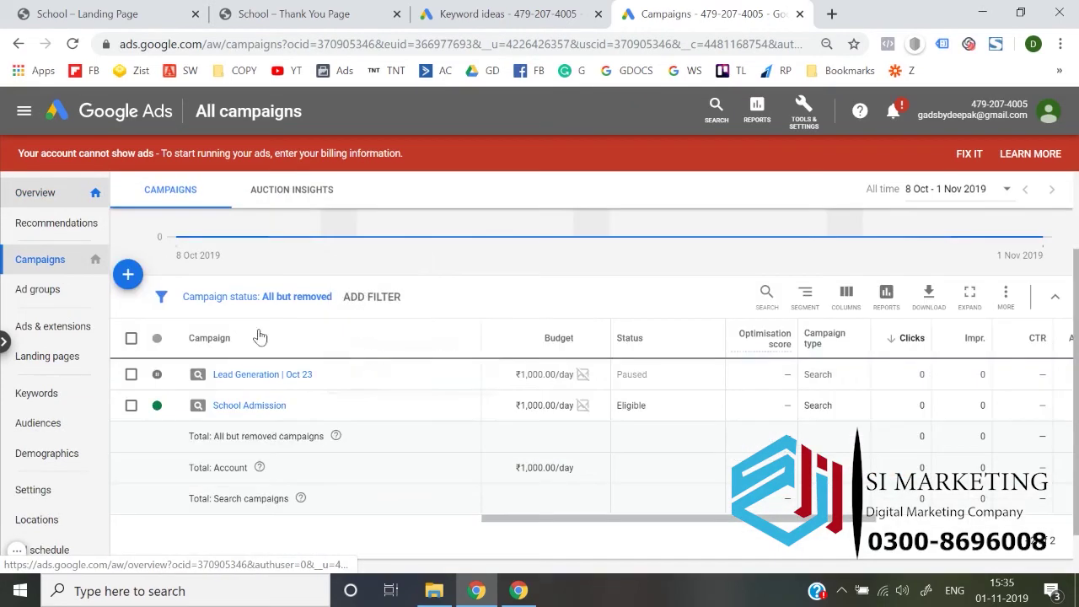
pyautogui.click(130, 405)
pyautogui.click(225, 405)
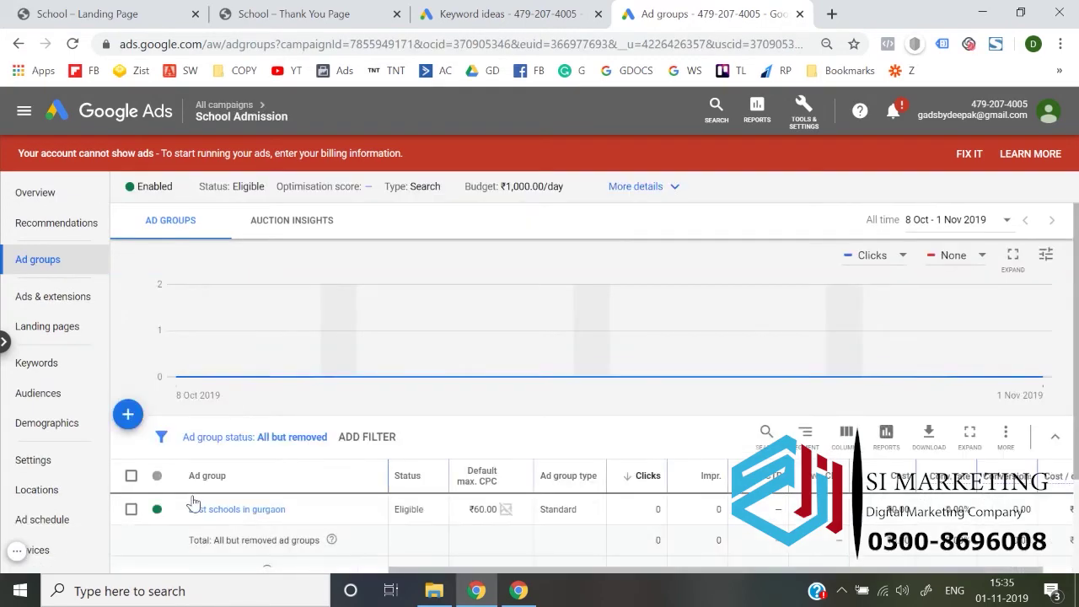
# - Open the "best schools in gurgaon" ad group to view its keywords and ads
pyautogui.scroll(-1, 196, 501)
pyautogui.click(246, 419)
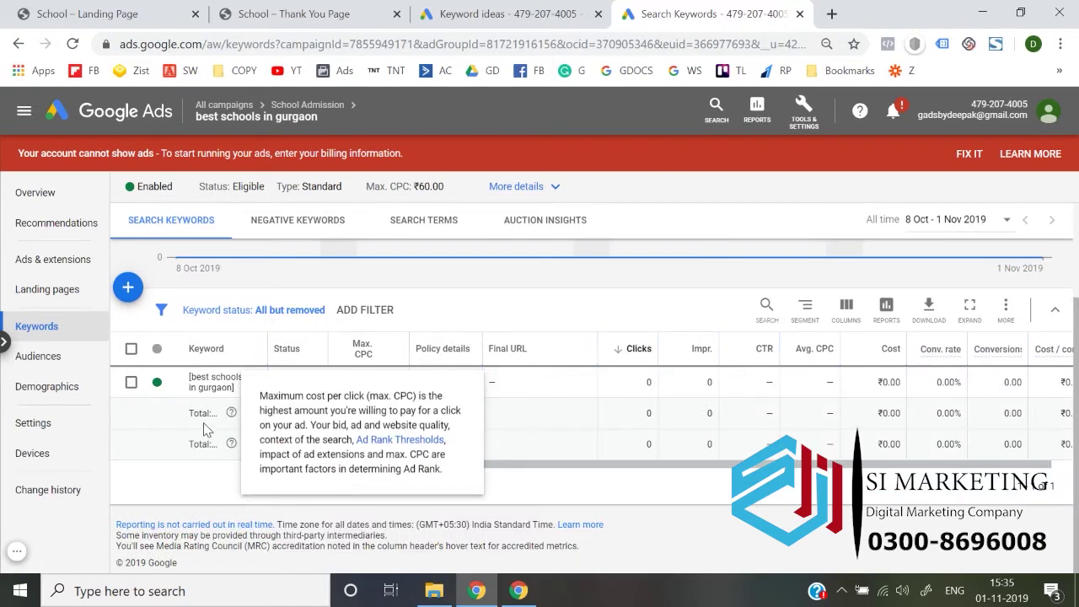
pyautogui.click(50, 259)
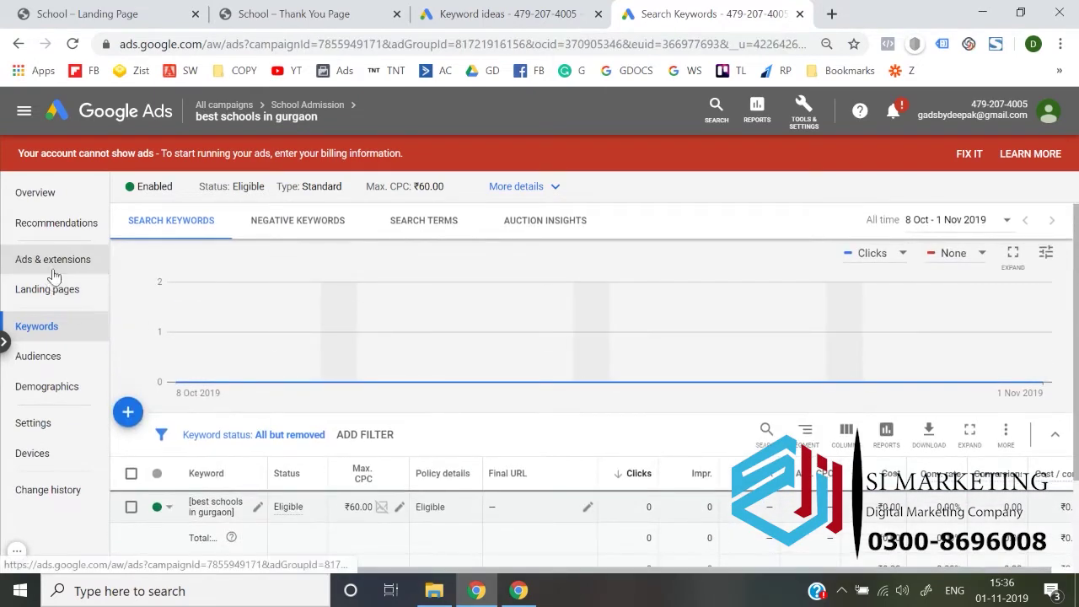
# - Open the ad group's list of ads and copy its existing expanded text ad
pyautogui.scroll(-2, 213, 363)
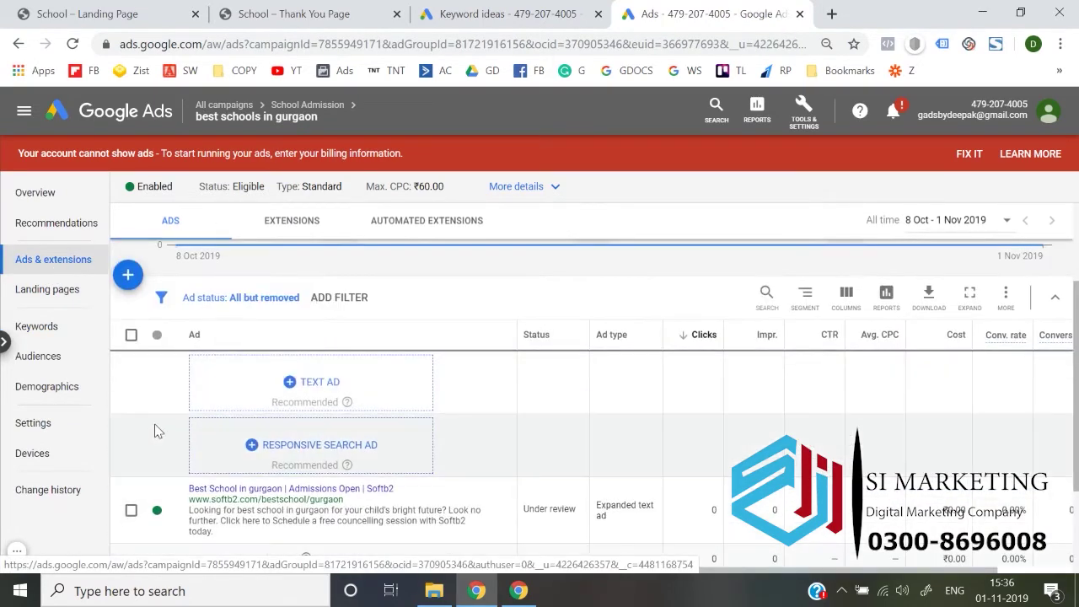
pyautogui.scroll(-1, 154, 429)
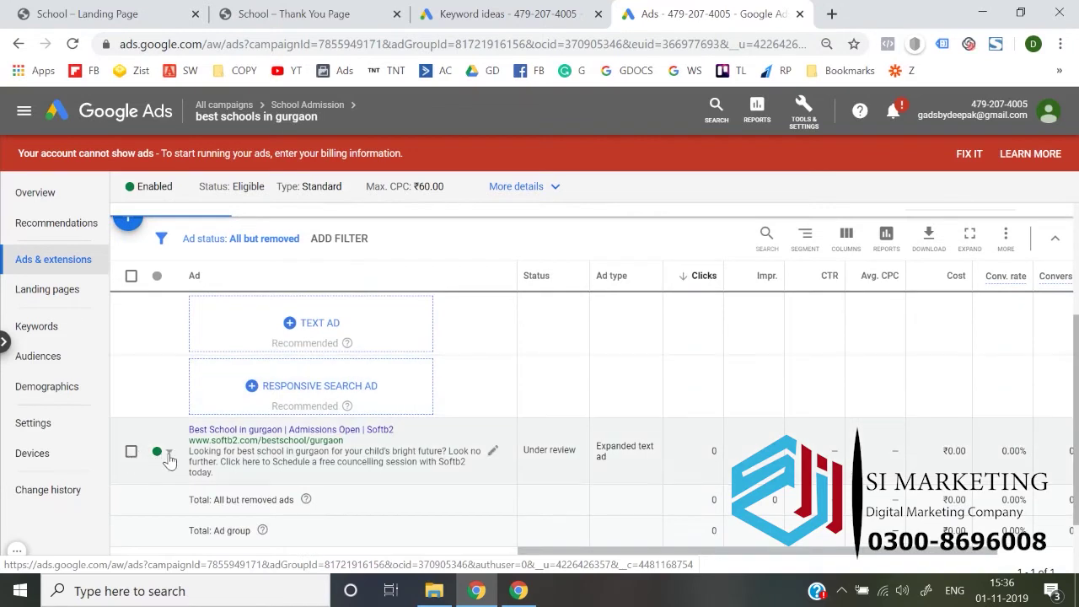
pyautogui.click(166, 453)
pyautogui.click(130, 453)
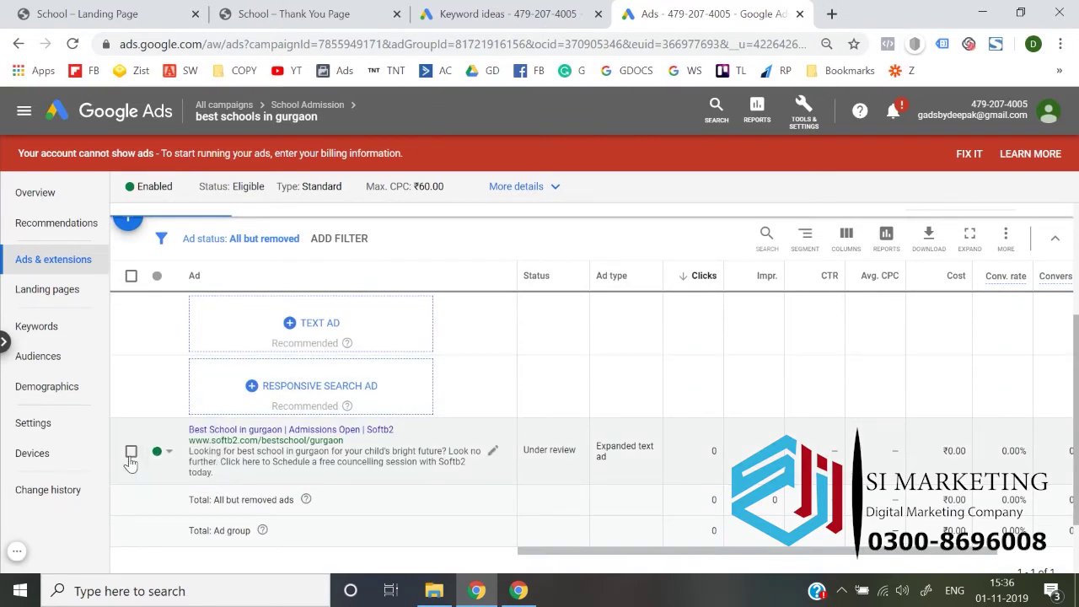
pyautogui.click(131, 453)
pyautogui.click(223, 239)
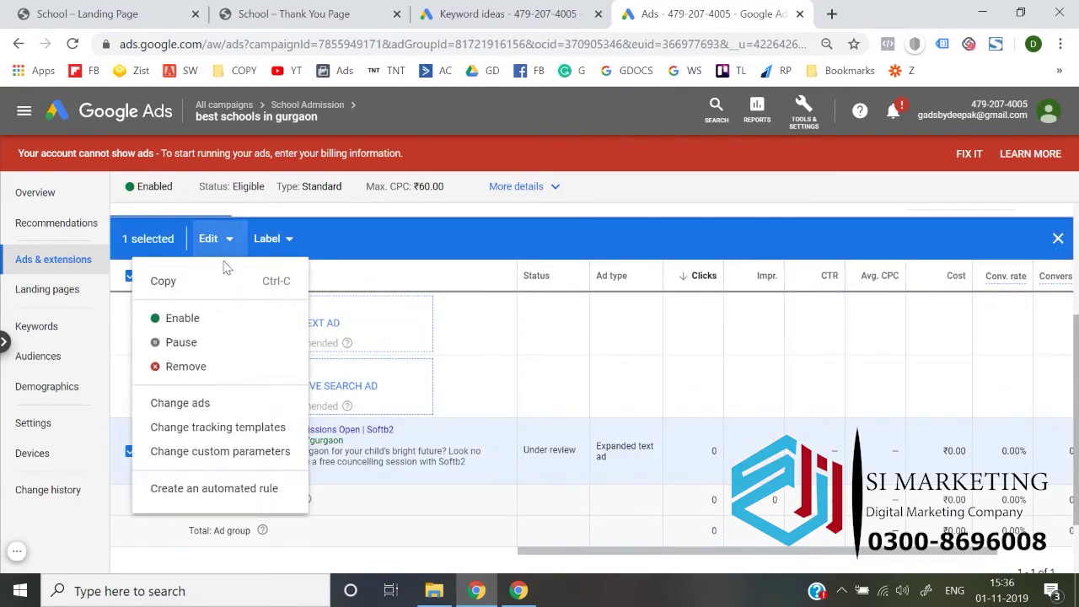
pyautogui.click(212, 286)
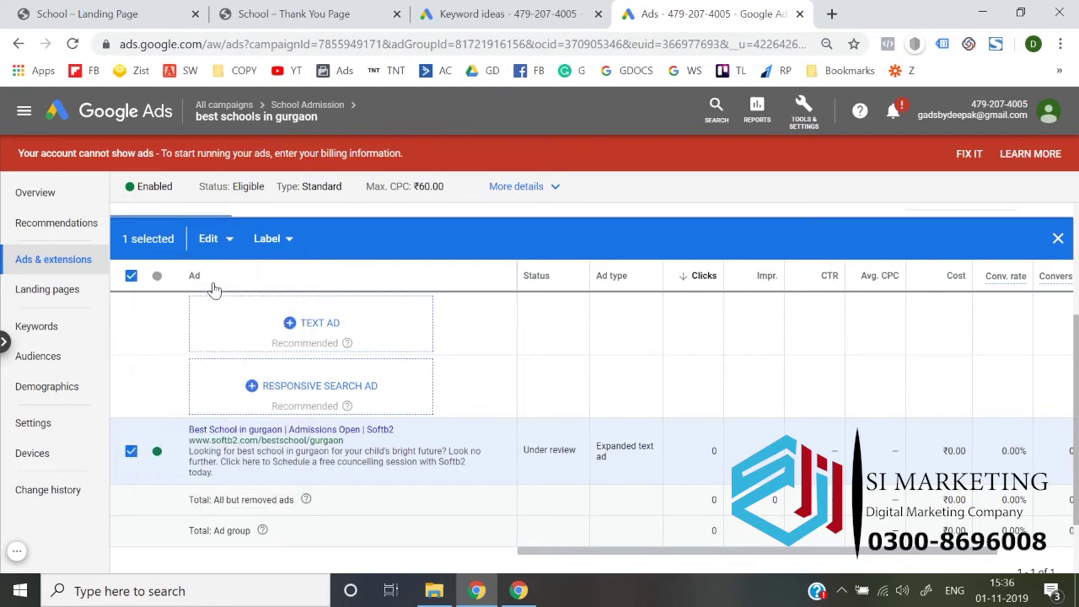
pyautogui.click(132, 452)
# - Try to paste the copied ad into the School Admission campaign's "best schools in gurgaon" ad group with the duplicate option off
pyautogui.hotkey('ctrl', 'v')
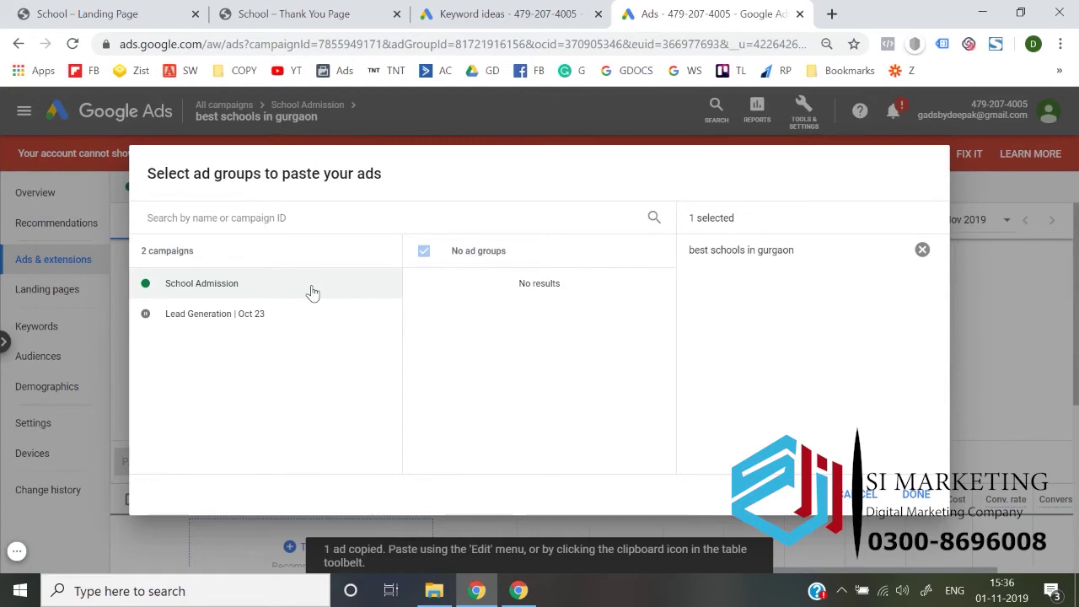
pyautogui.click(312, 292)
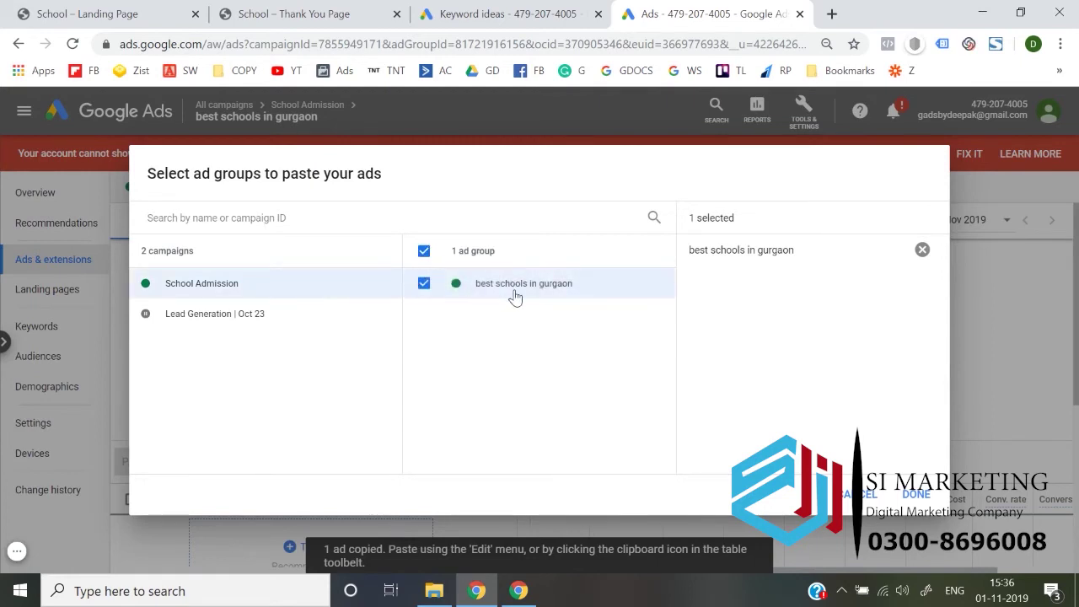
pyautogui.click(514, 295)
pyautogui.click(516, 295)
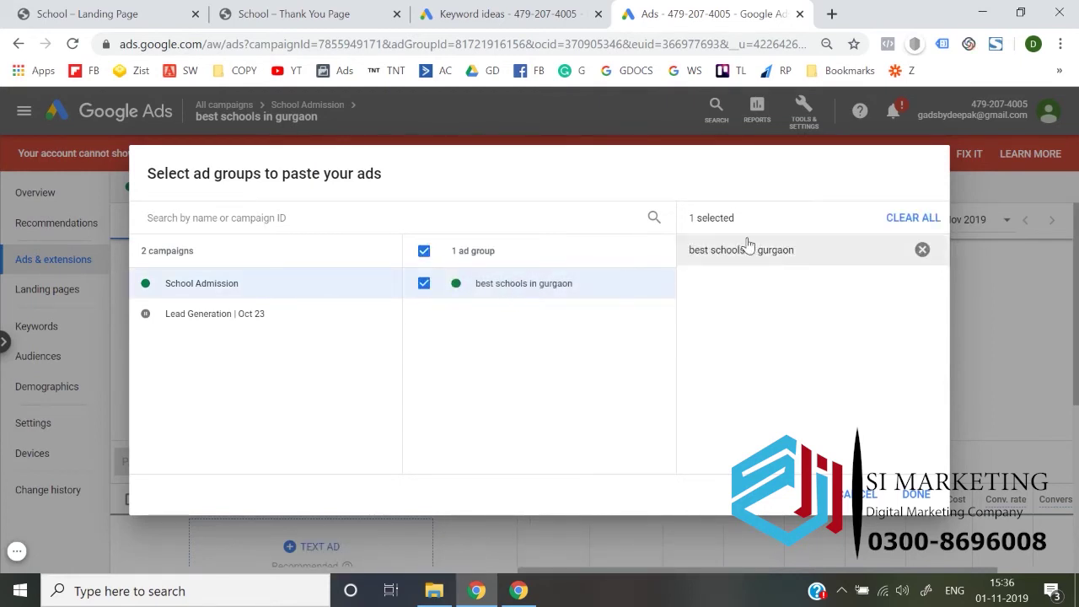
pyautogui.click(916, 494)
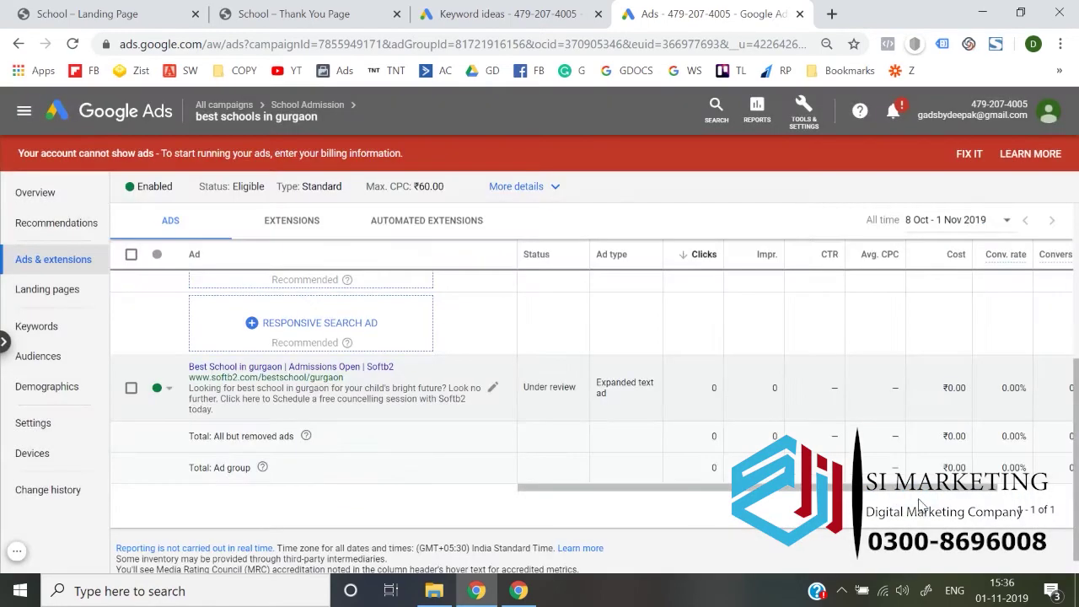
pyautogui.hotkey('ctrl', 'v')
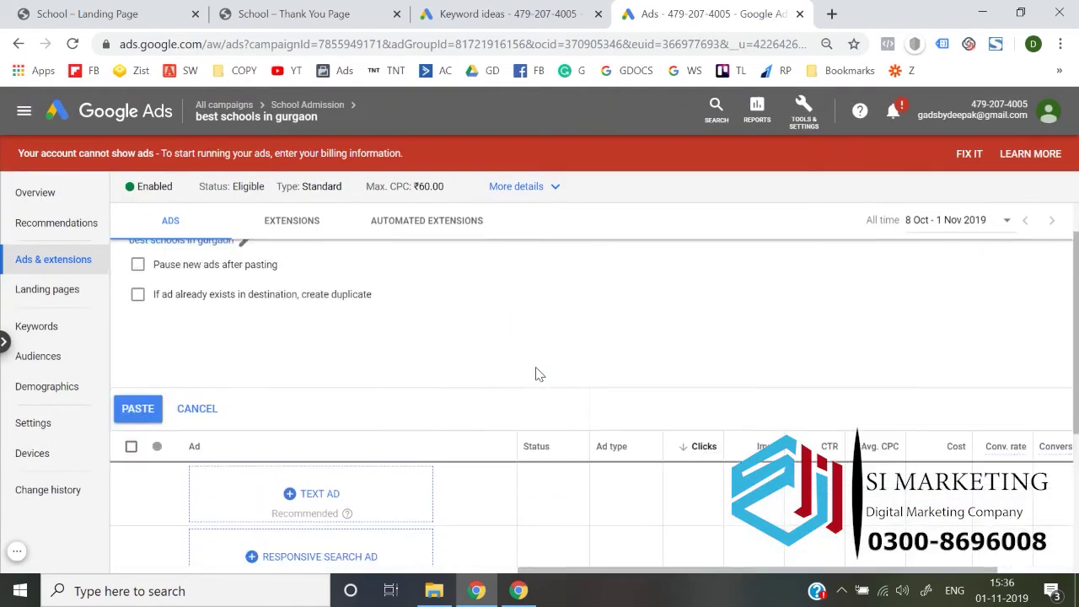
pyautogui.click(138, 461)
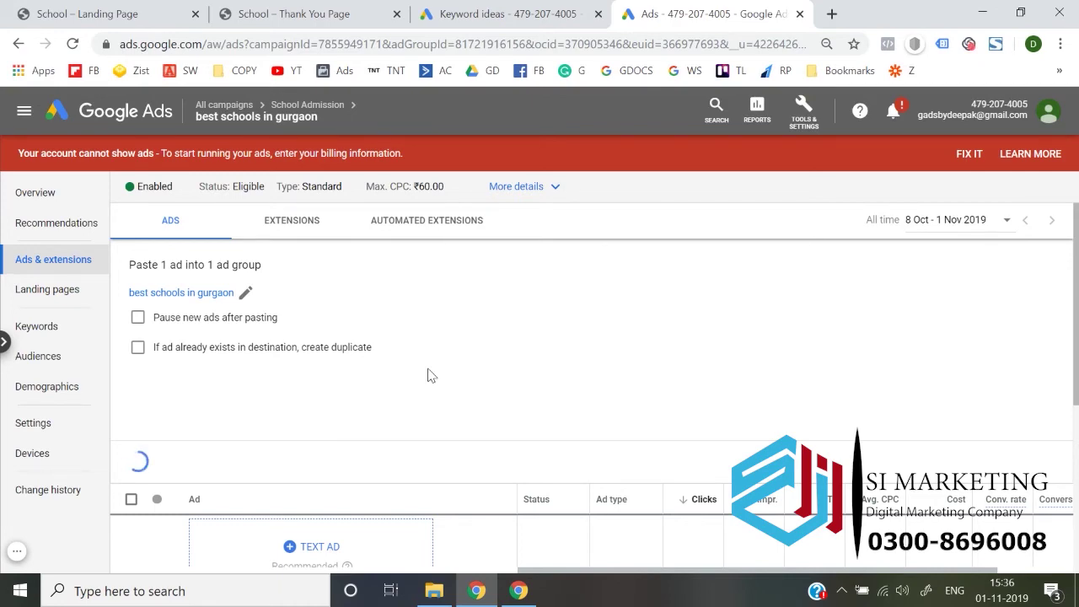
pyautogui.scroll(-3, 429, 374)
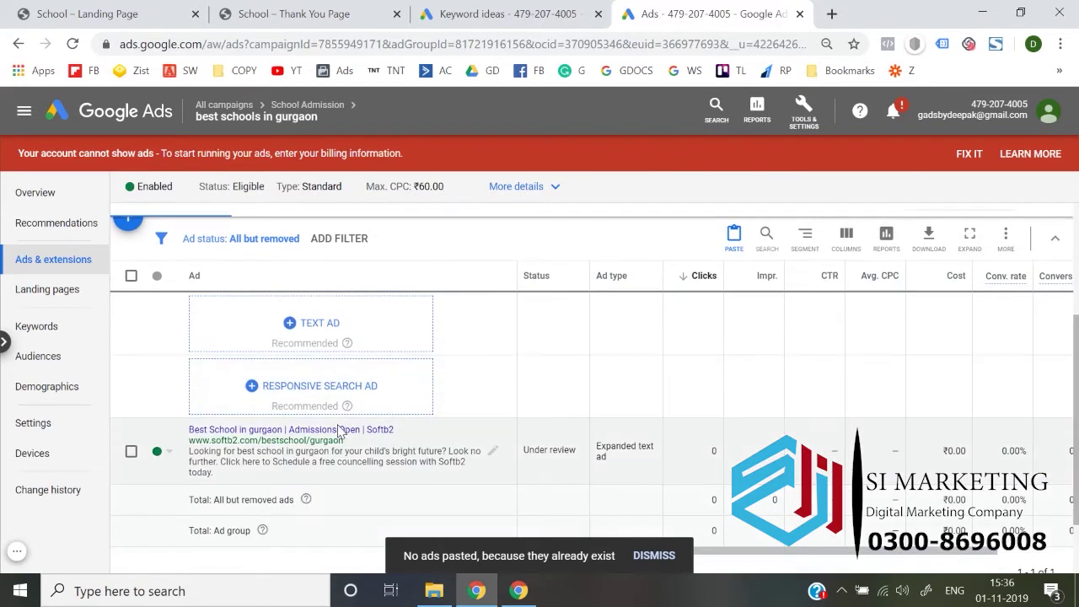
# - Look over the ad group's ads table to check whether the copied ad was added
pyautogui.scroll(2, 338, 433)
pyautogui.scroll(1, 338, 432)
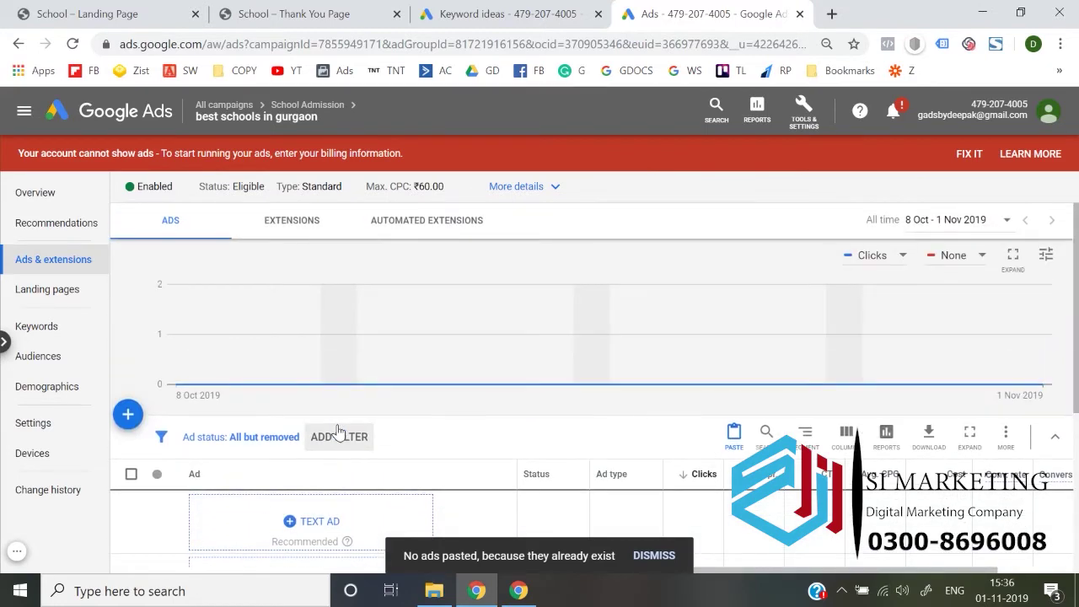
pyautogui.scroll(-2, 338, 432)
pyautogui.scroll(1, 338, 432)
pyautogui.scroll(-1, 338, 432)
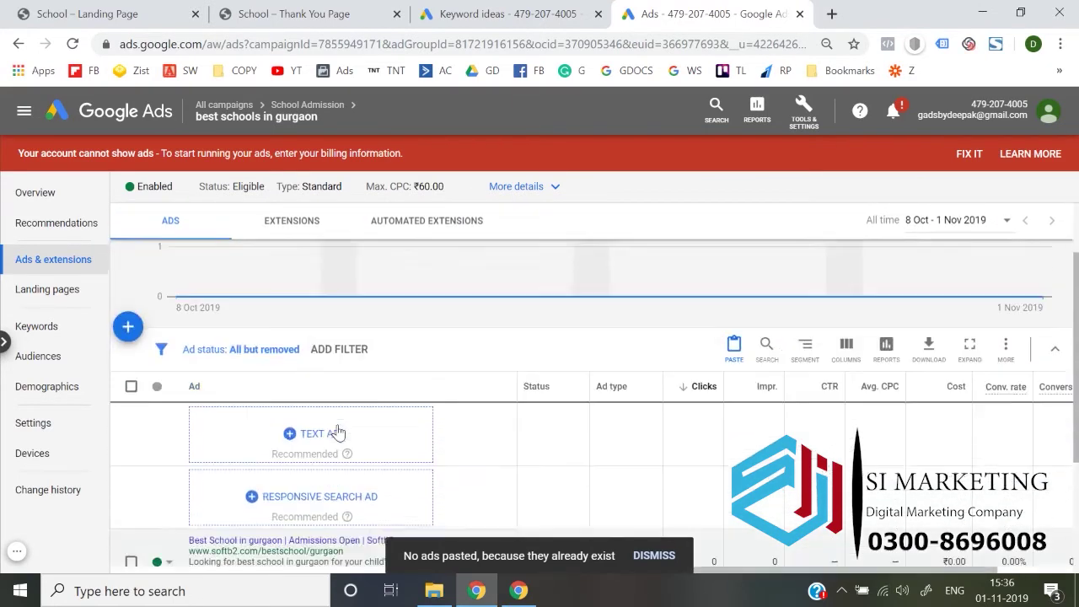
pyautogui.scroll(2, 338, 432)
pyautogui.scroll(-1, 341, 433)
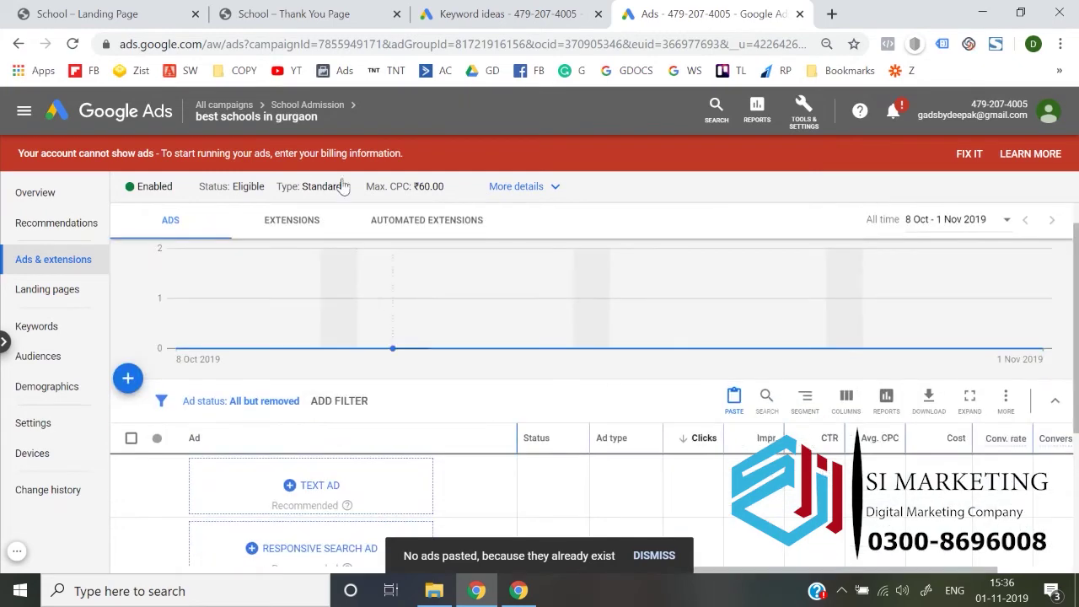
pyautogui.scroll(-2, 355, 349)
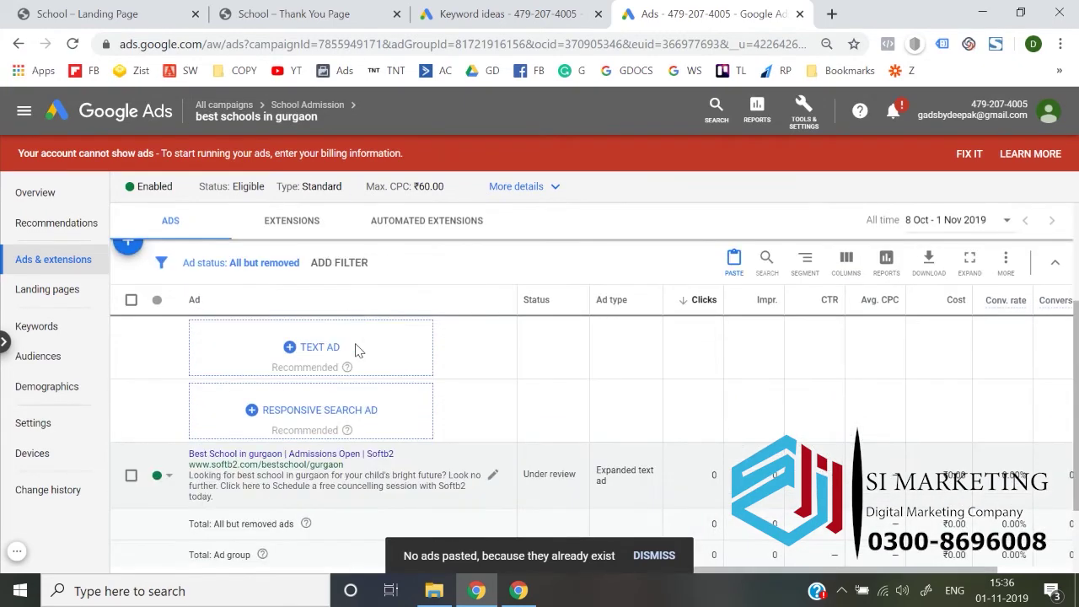
pyautogui.scroll(2, 371, 466)
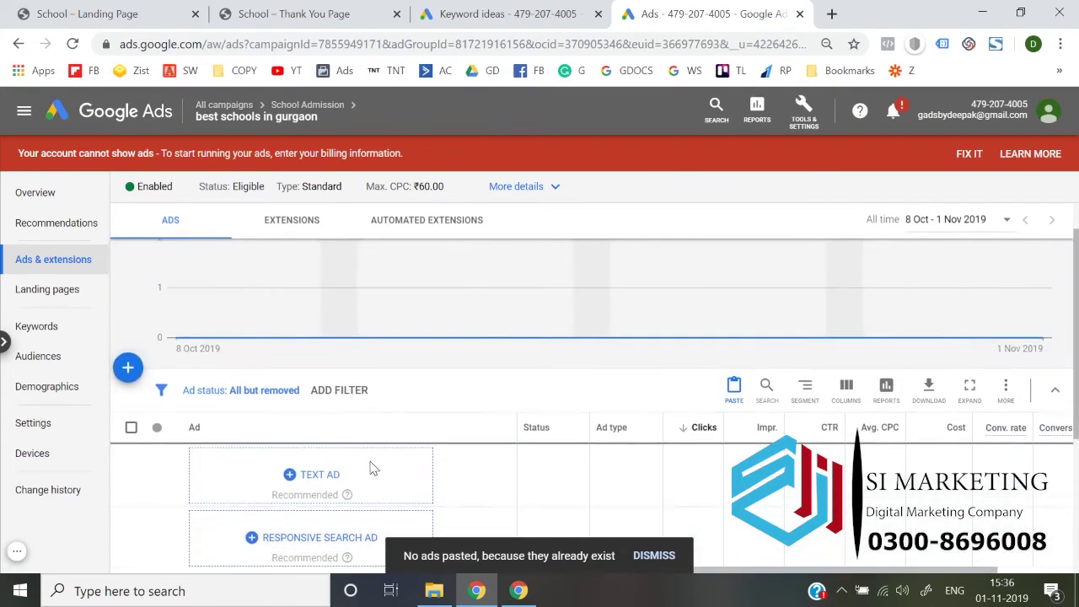
pyautogui.scroll(-2, 266, 374)
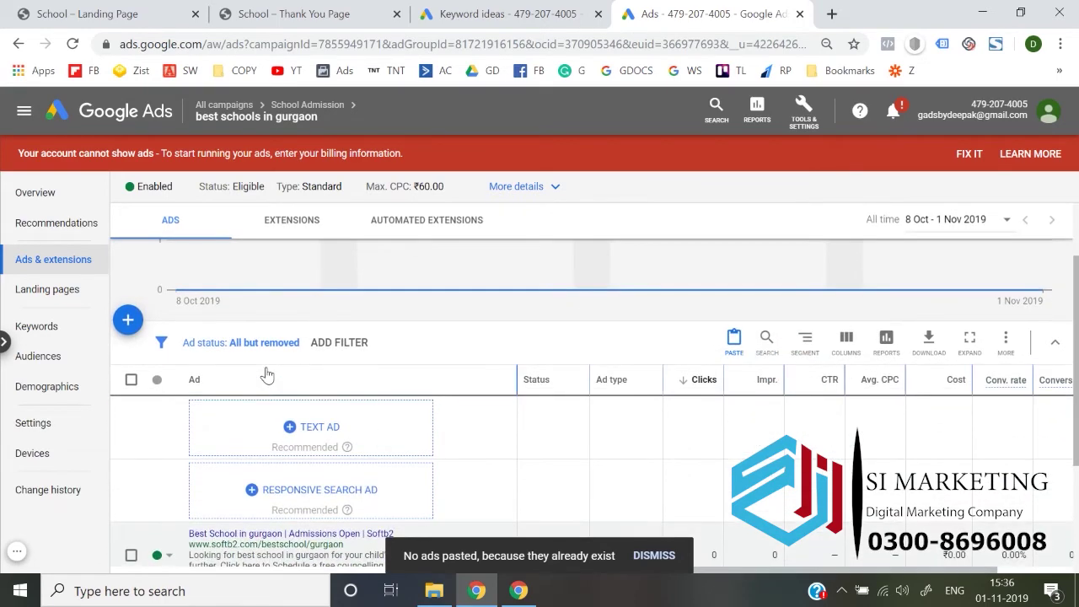
# - Paste the copied ad into School Admission's "best schools in gurgaon" ad group, allowing a duplicate if the ad already exists there
pyautogui.hotkey('ctrl', 'v')
pyautogui.click(328, 286)
pyautogui.click(554, 295)
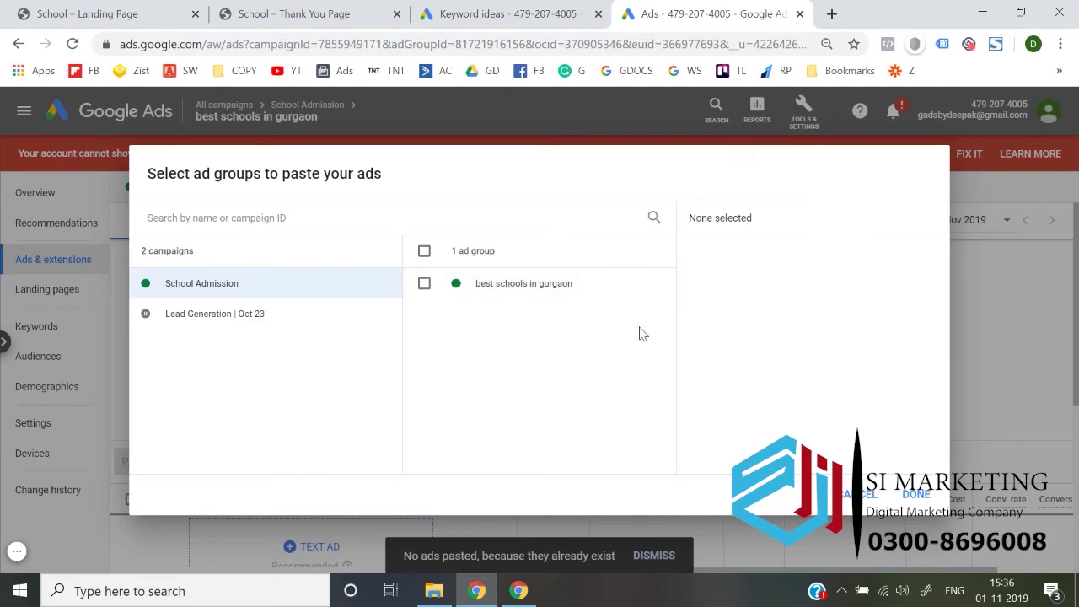
pyautogui.click(554, 292)
pyautogui.click(915, 495)
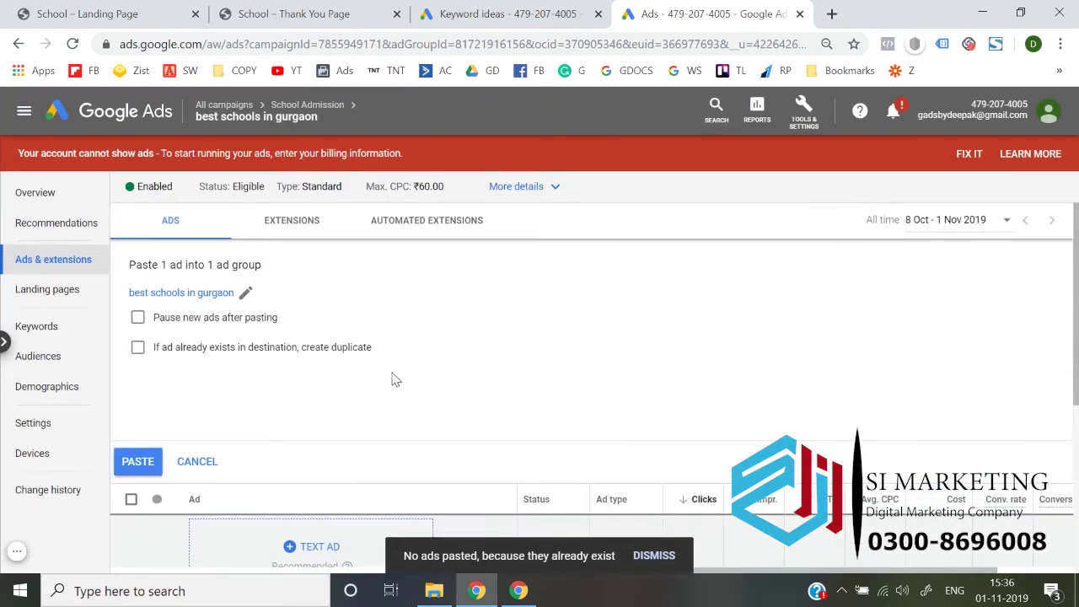
pyautogui.click(305, 352)
pyautogui.click(143, 472)
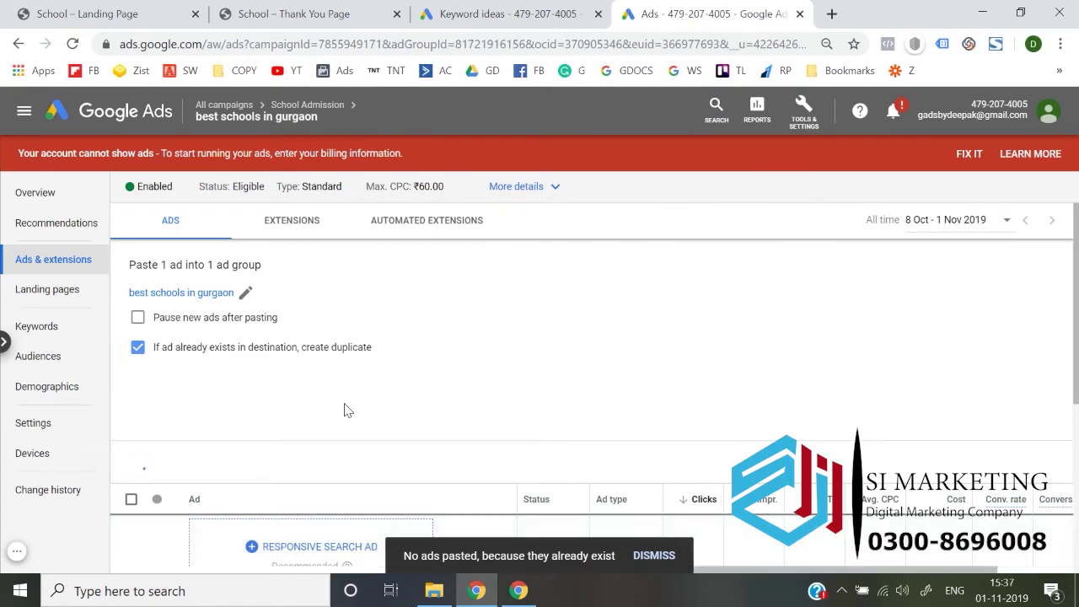
pyautogui.scroll(-3, 344, 410)
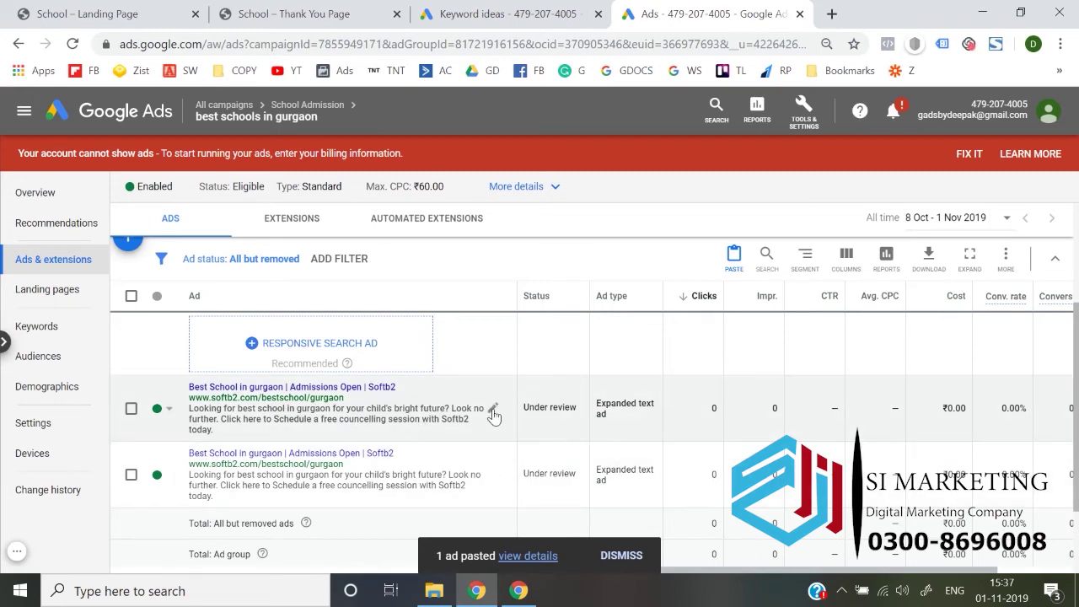
# - Edit the pasted duplicate ad, setting Description 1 to "If you are looking for a best school in Gurgaon then your search ends with Softb2."
pyautogui.click(493, 411)
pyautogui.click(514, 420)
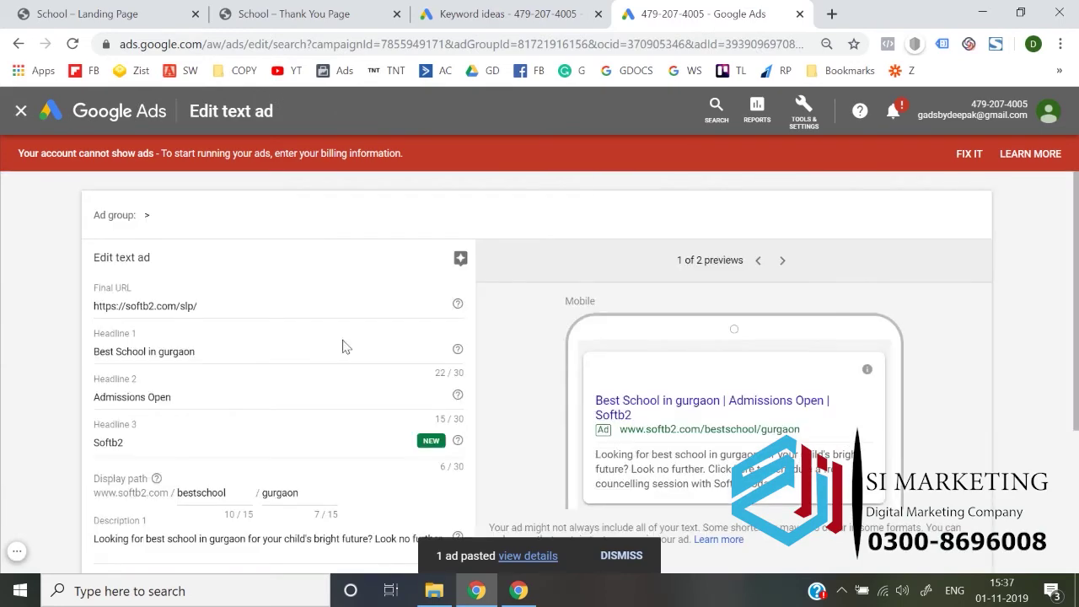
pyautogui.scroll(-3, 82, 356)
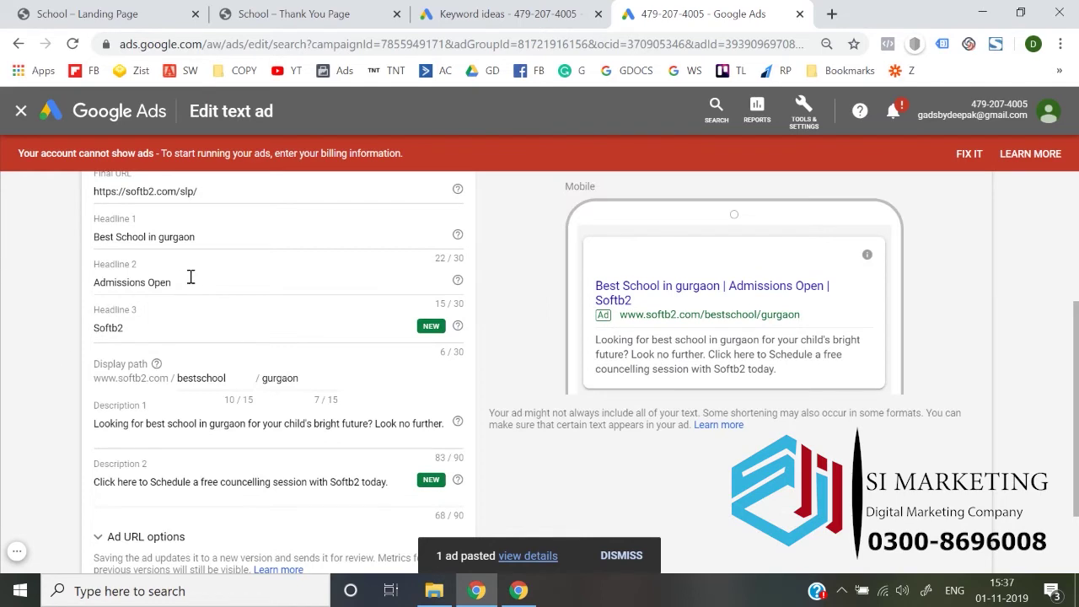
pyautogui.click(165, 430)
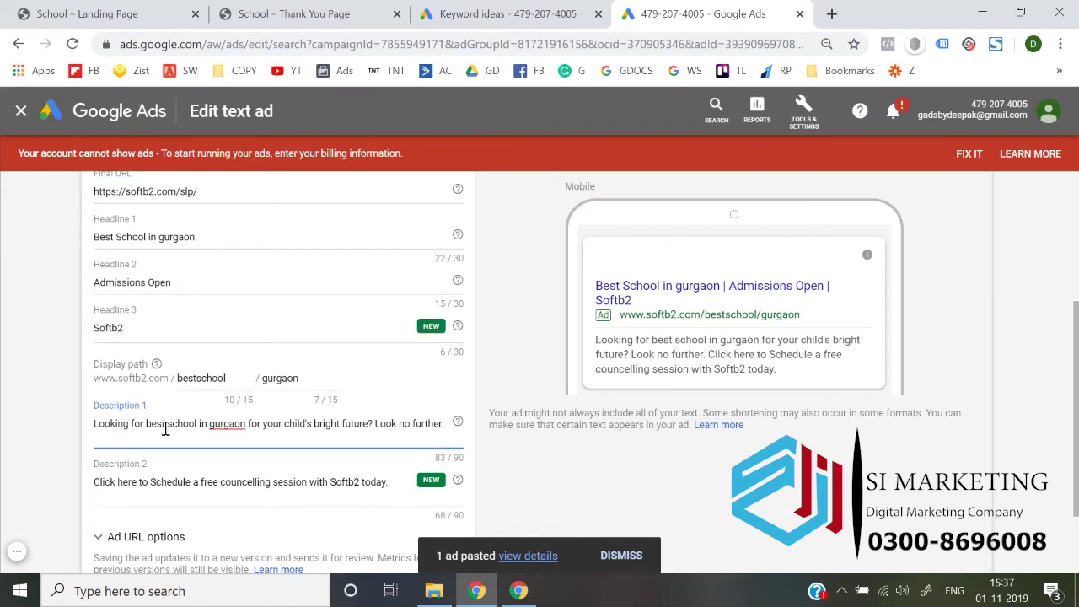
pyautogui.hotkey('ctrl', 'a')
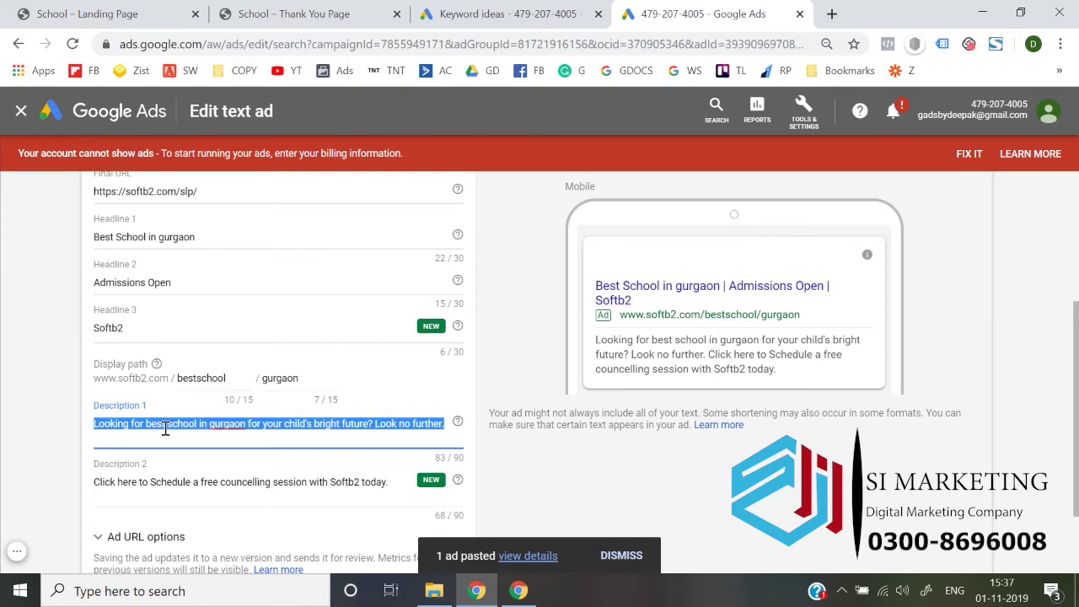
pyautogui.write('If you are looking for a best schoo')
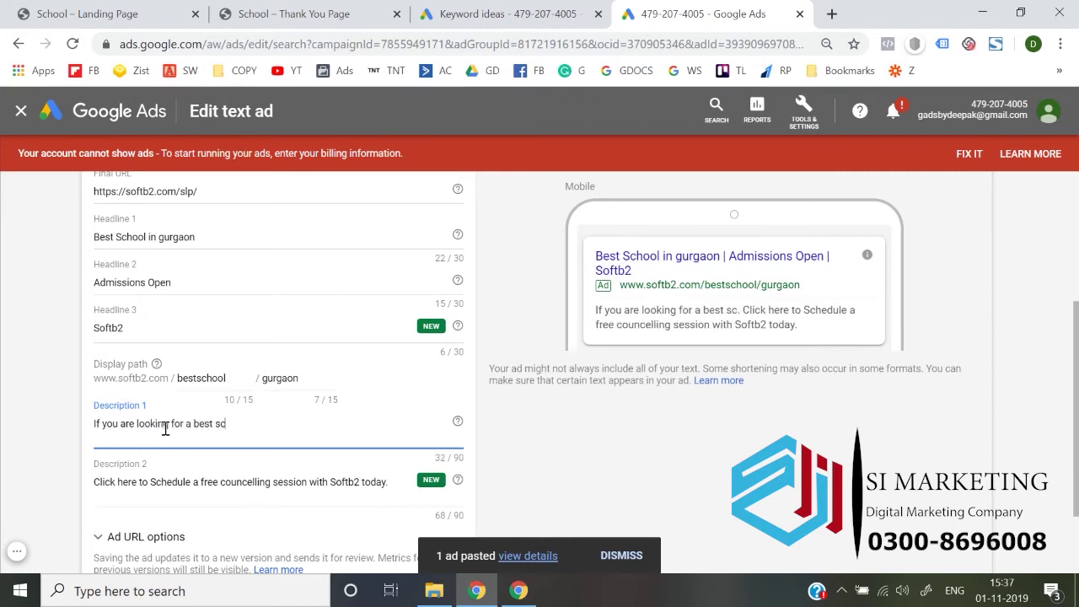
pyautogui.press('BackSpace')
pyautogui.press('BackSpace')
pyautogui.write('oo')
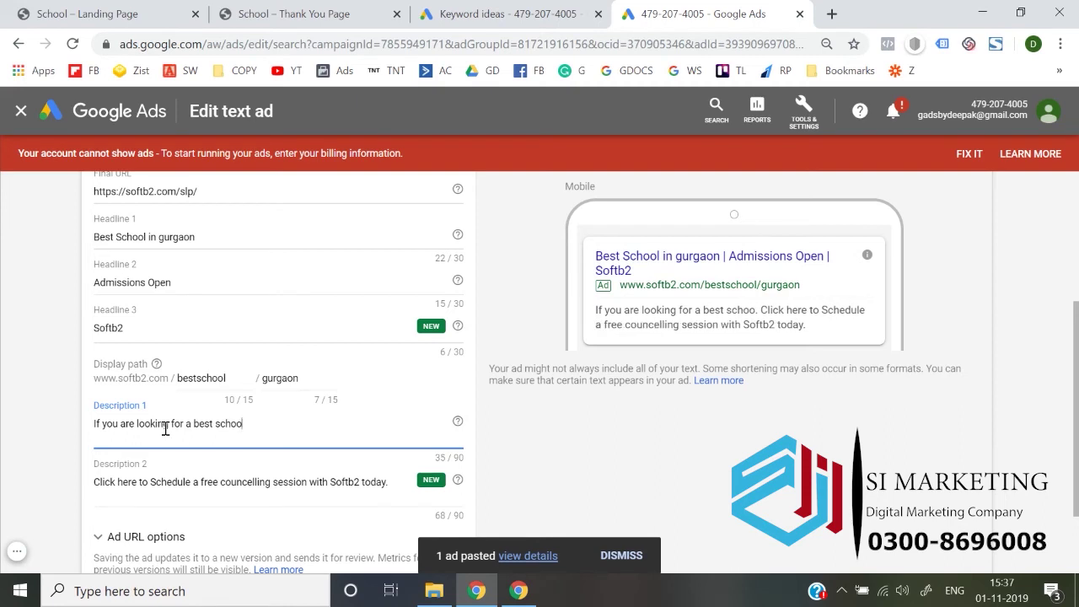
pyautogui.write('l in Gurgaion')
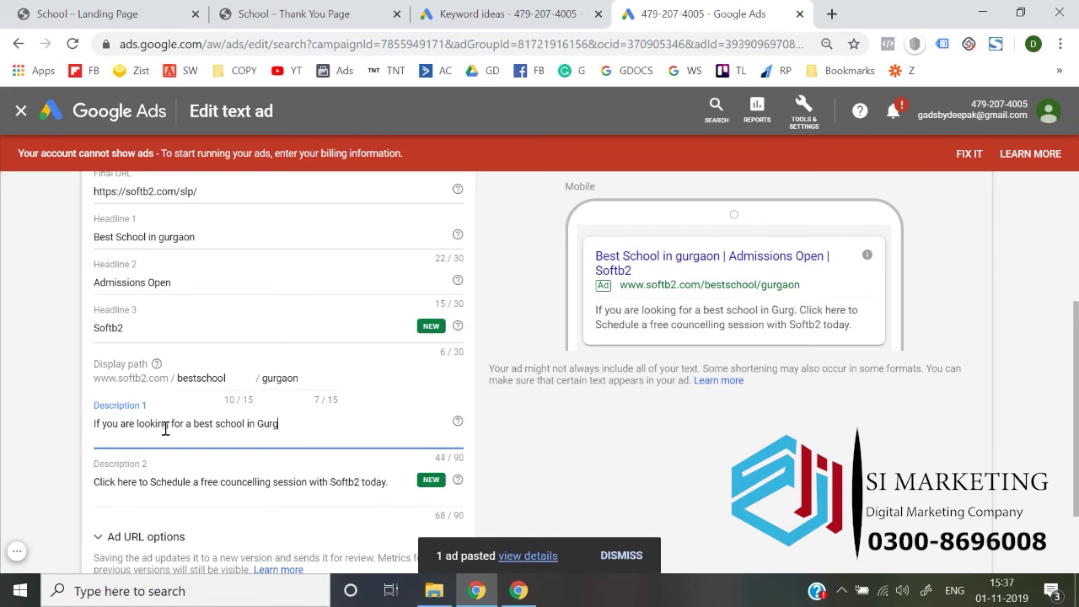
pyautogui.press('BackSpace')
pyautogui.press('BackSpace')
pyautogui.press('BackSpace')
pyautogui.write('on t')
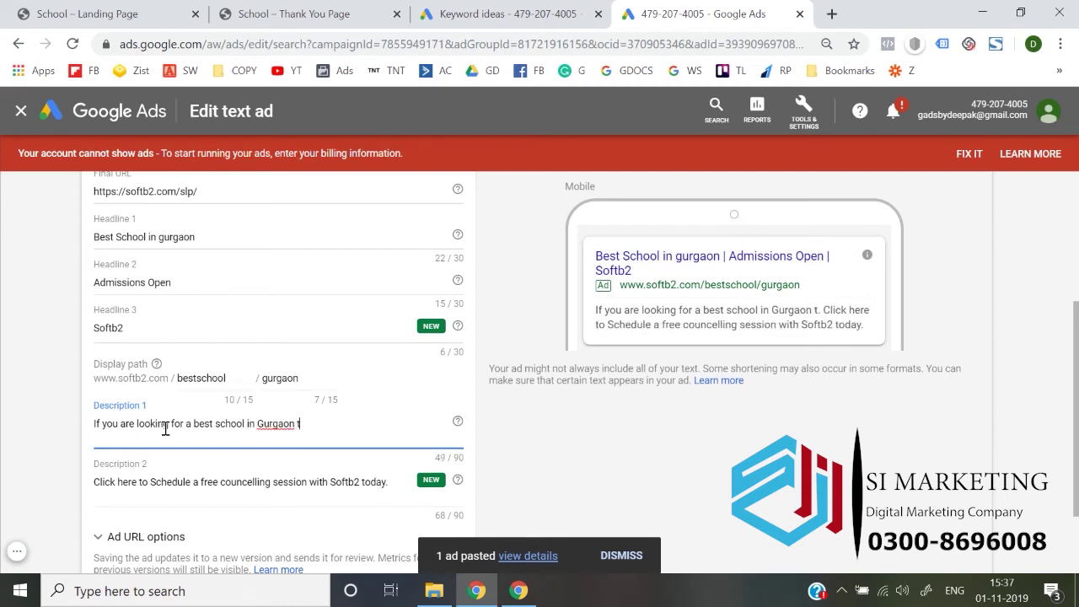
pyautogui.write('hen your search end')
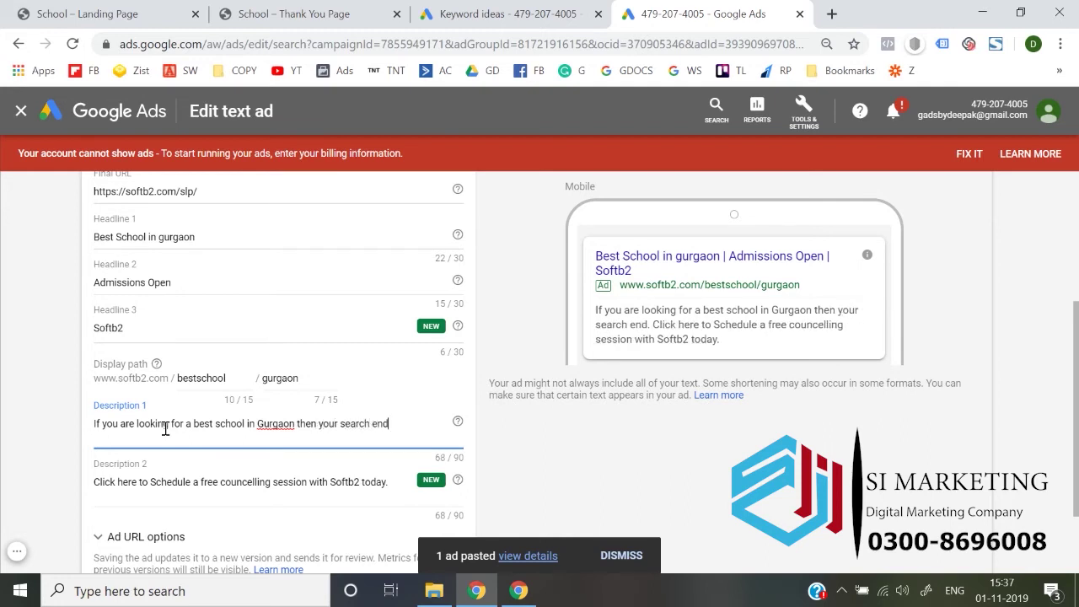
pyautogui.write('s wi')
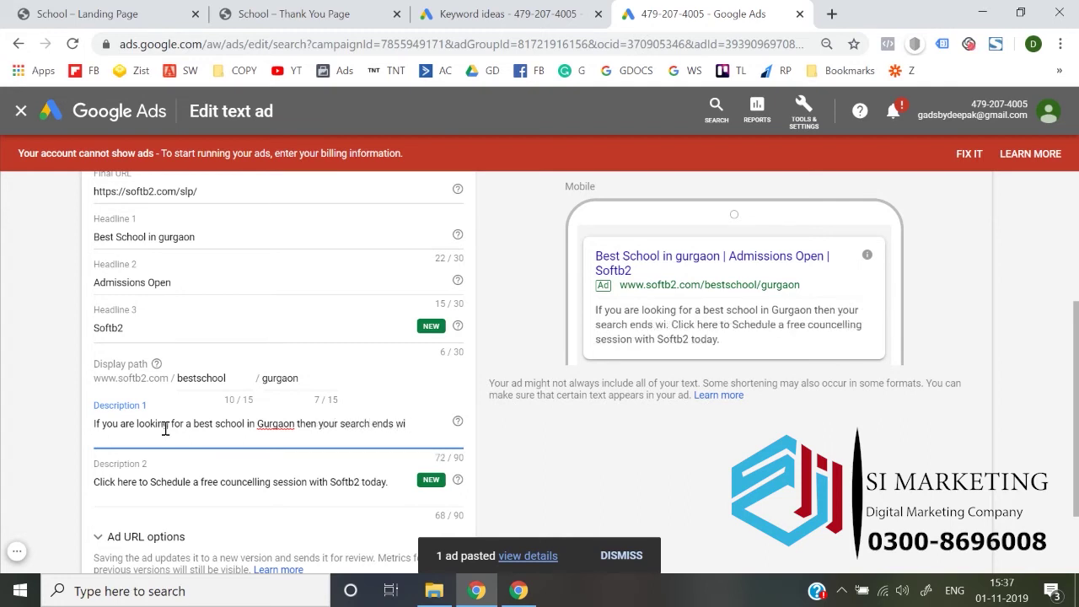
pyautogui.write('th Soft')
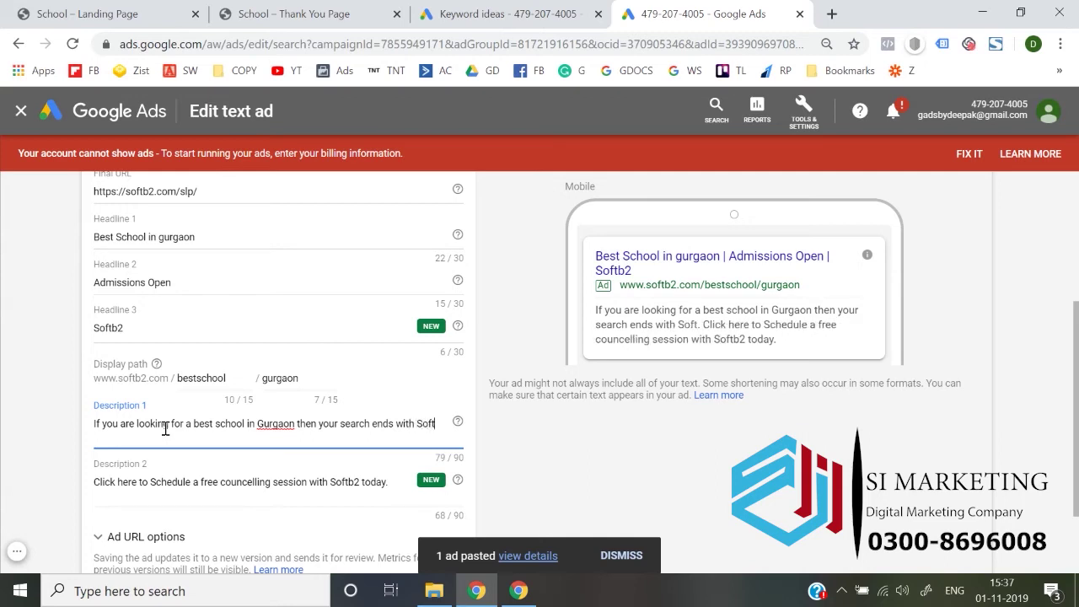
pyautogui.write('b2')
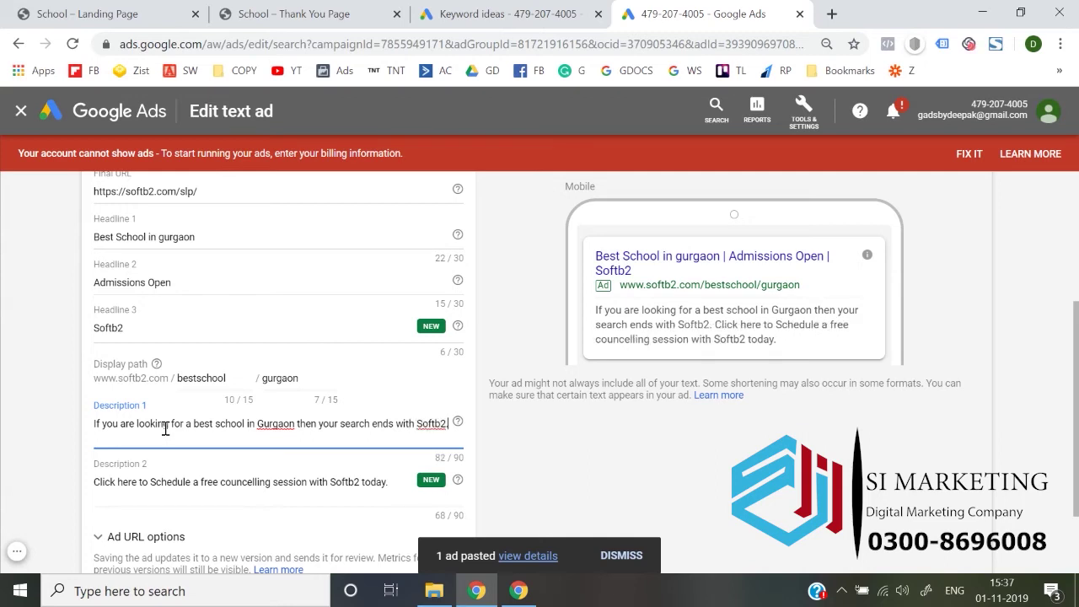
pyautogui.scroll(-1, 165, 428)
pyautogui.click(69, 423)
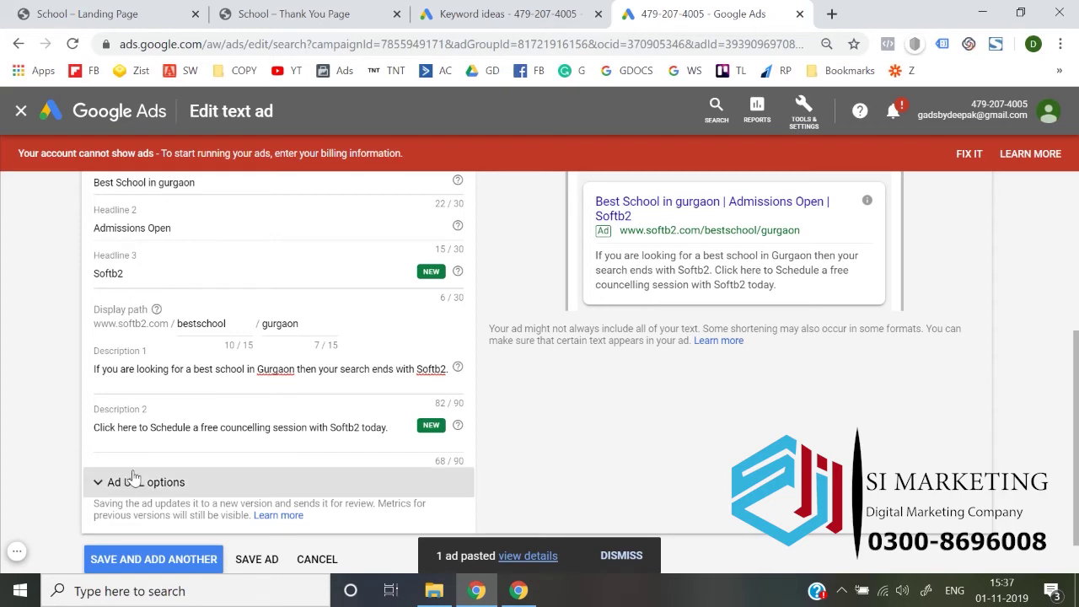
# - Save the edited ad and leave the additional new text ad form without saving it
pyautogui.scroll(-1, 137, 480)
pyautogui.click(171, 508)
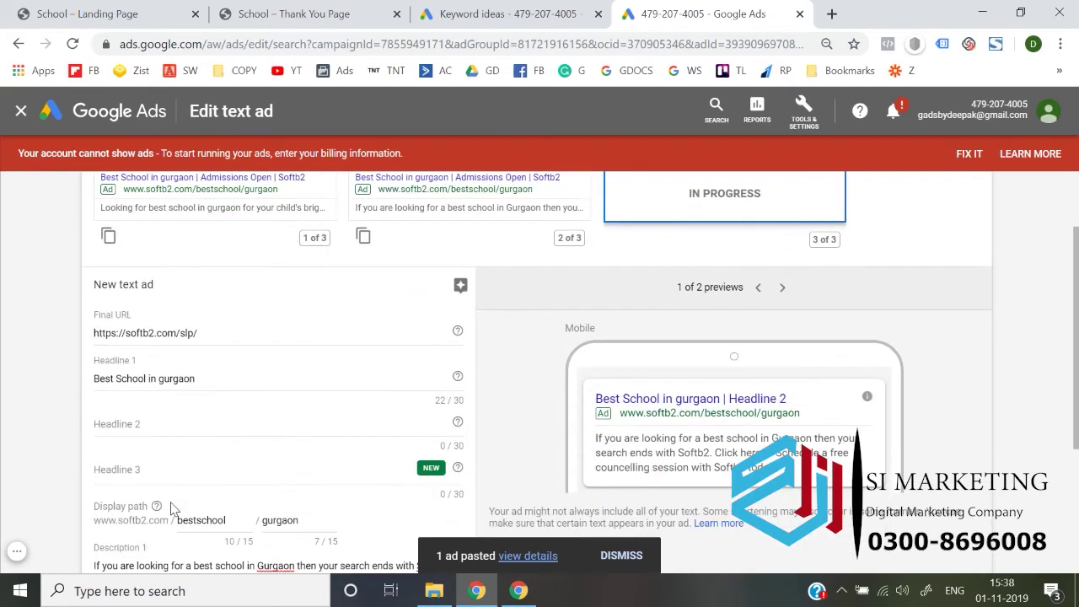
pyautogui.scroll(-4, 171, 508)
pyautogui.click(180, 508)
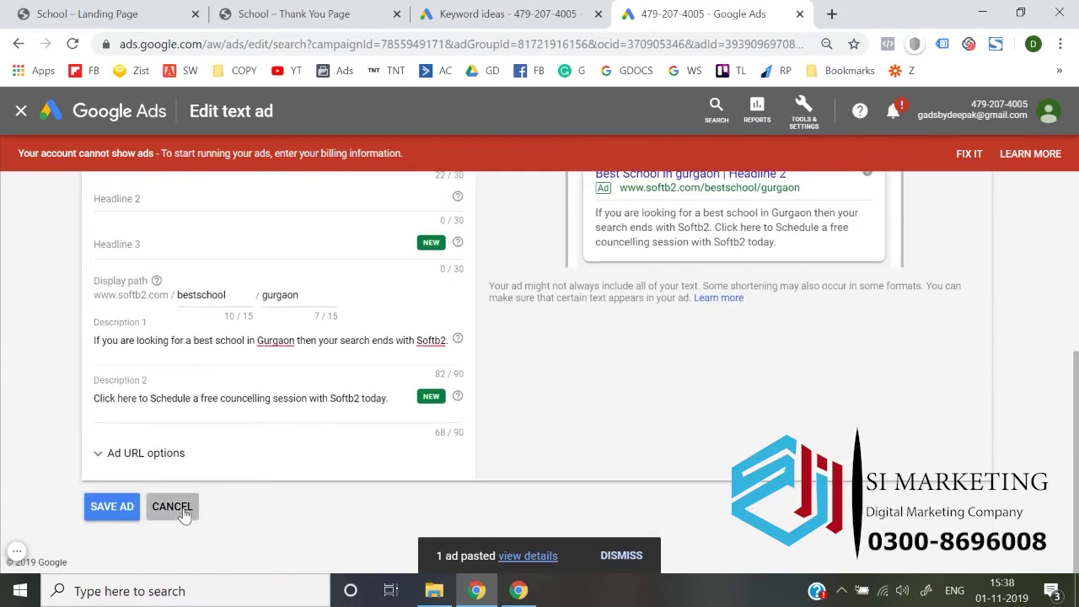
pyautogui.click(684, 377)
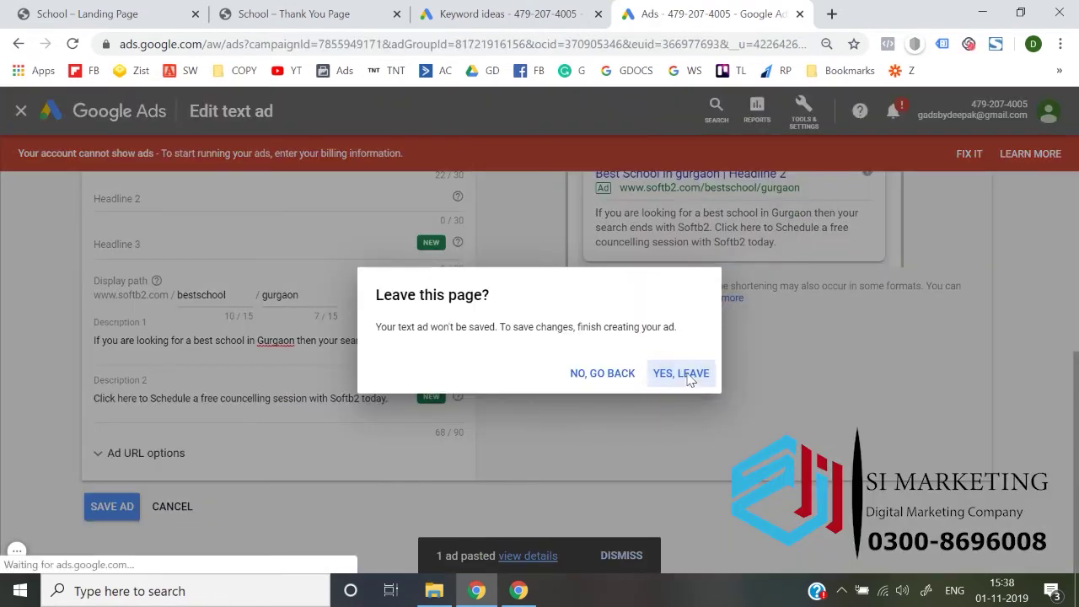
pyautogui.scroll(-3, 441, 479)
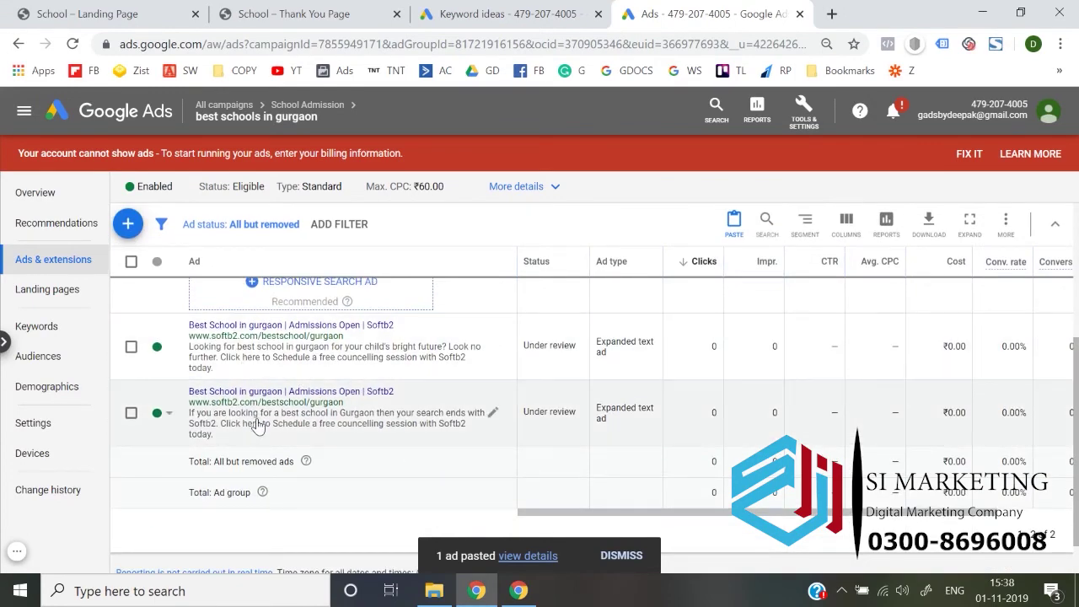
pyautogui.scroll(2, 257, 426)
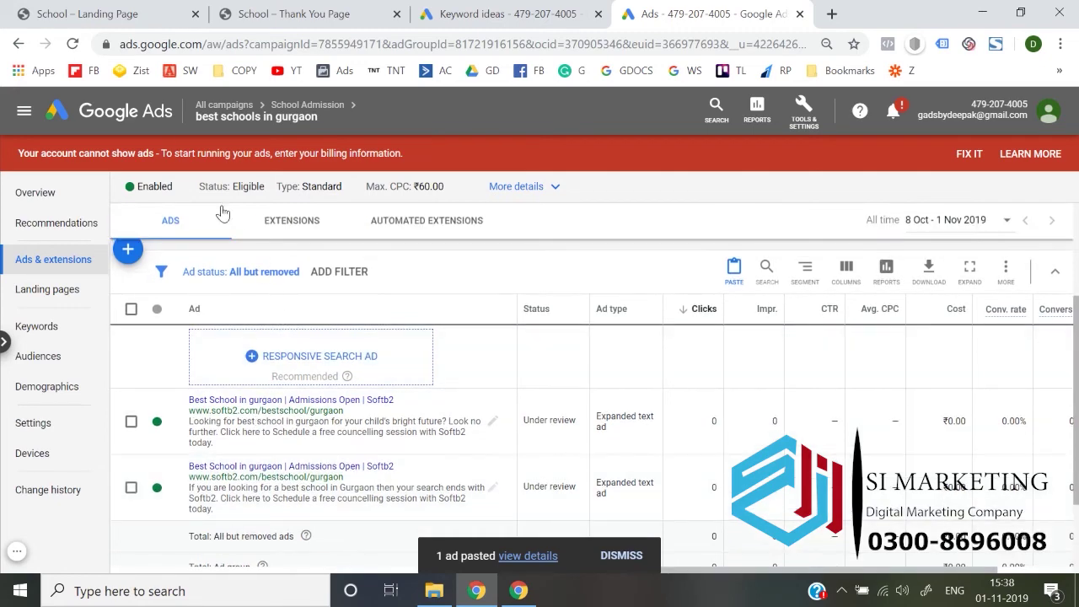
# - Open the School Admission campaign's ad groups from the all-campaigns list
pyautogui.click(145, 124)
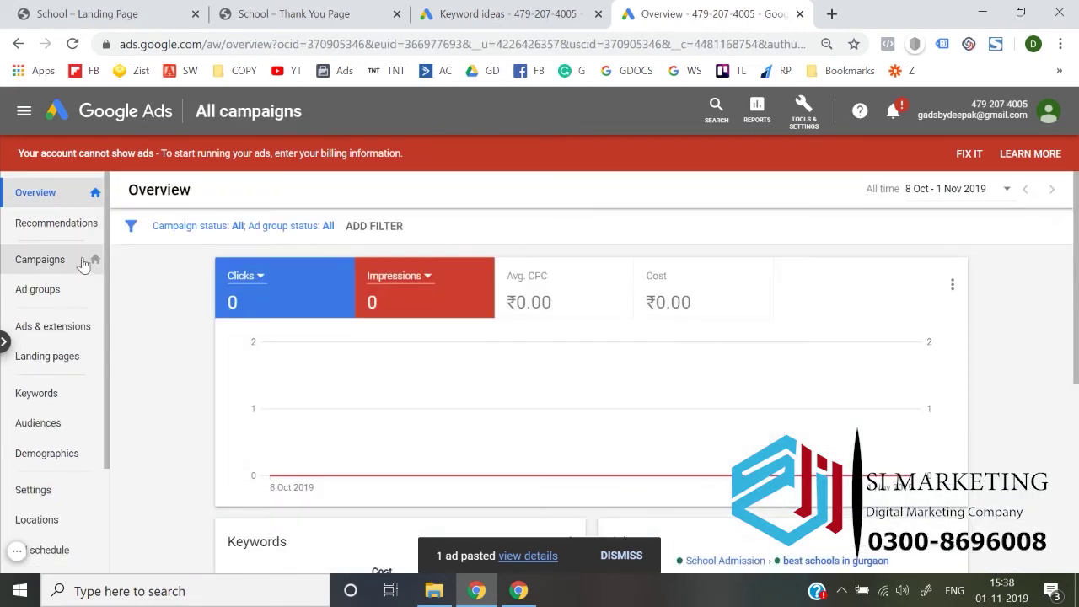
pyautogui.click(67, 271)
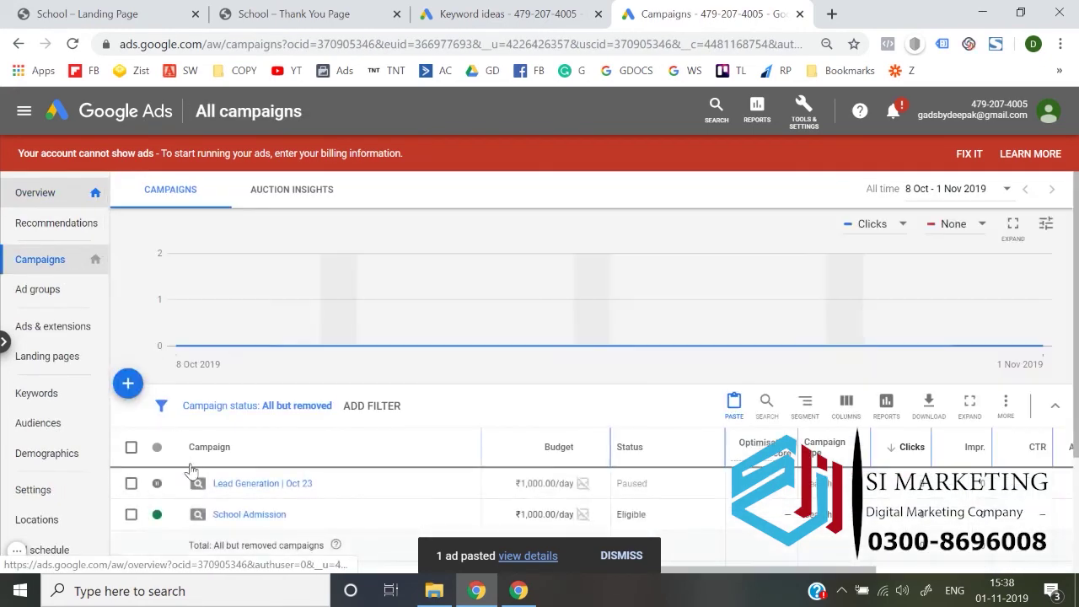
pyautogui.click(129, 516)
pyautogui.click(227, 516)
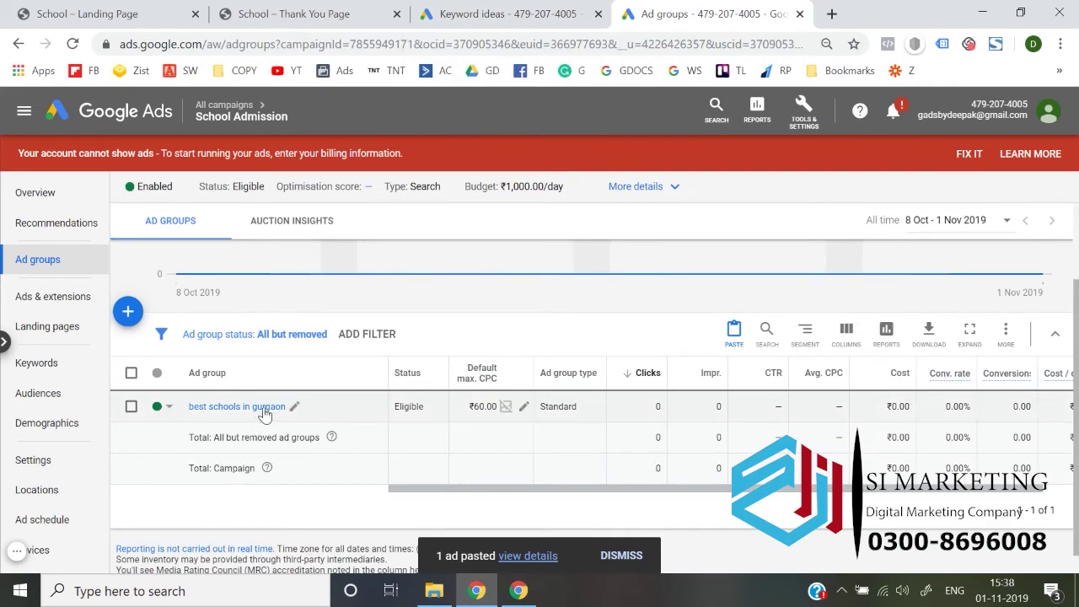
# - Check the keyword ideas "best schools in gurgaon" and "top 10 schools in gurgaon" in the keyword plan, and return to the ad groups
pyautogui.click(531, 14)
pyautogui.moveTo(151, 433); pyautogui.dragTo(298, 433)
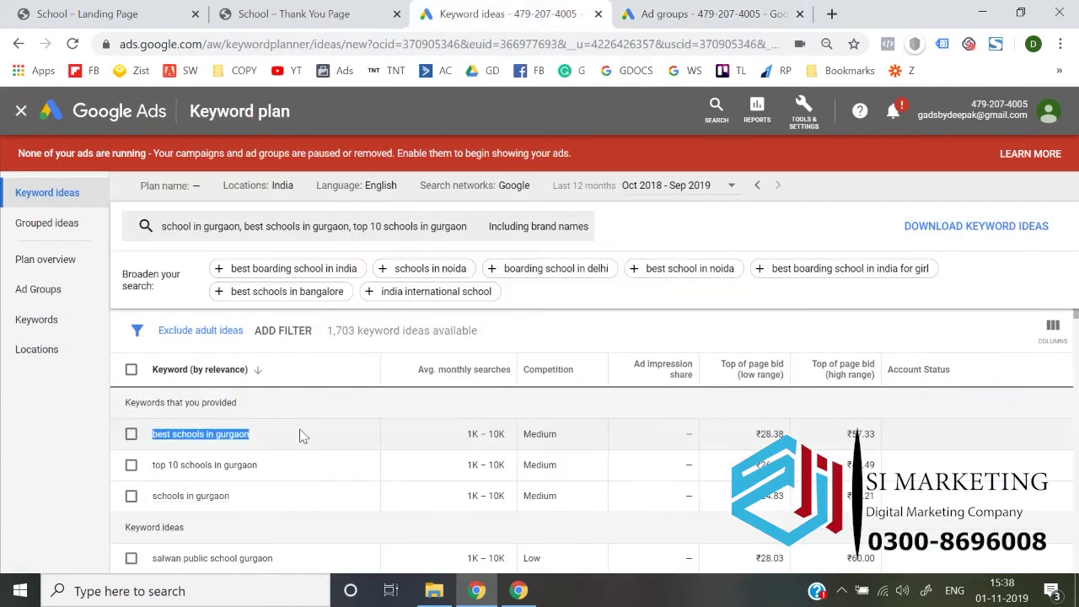
pyautogui.tripleClick(217, 466)
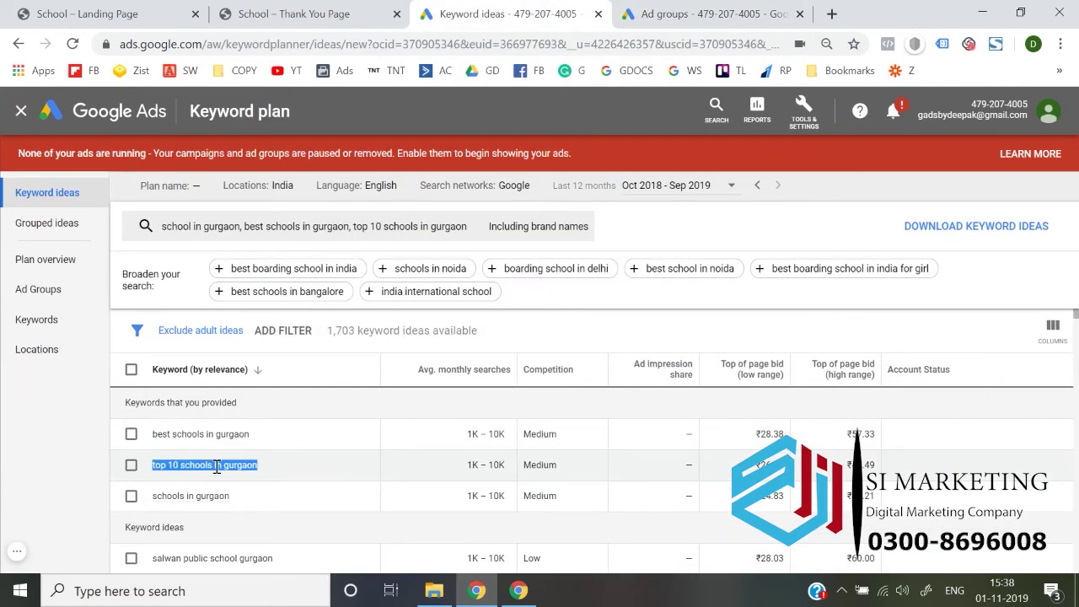
pyautogui.click(678, 10)
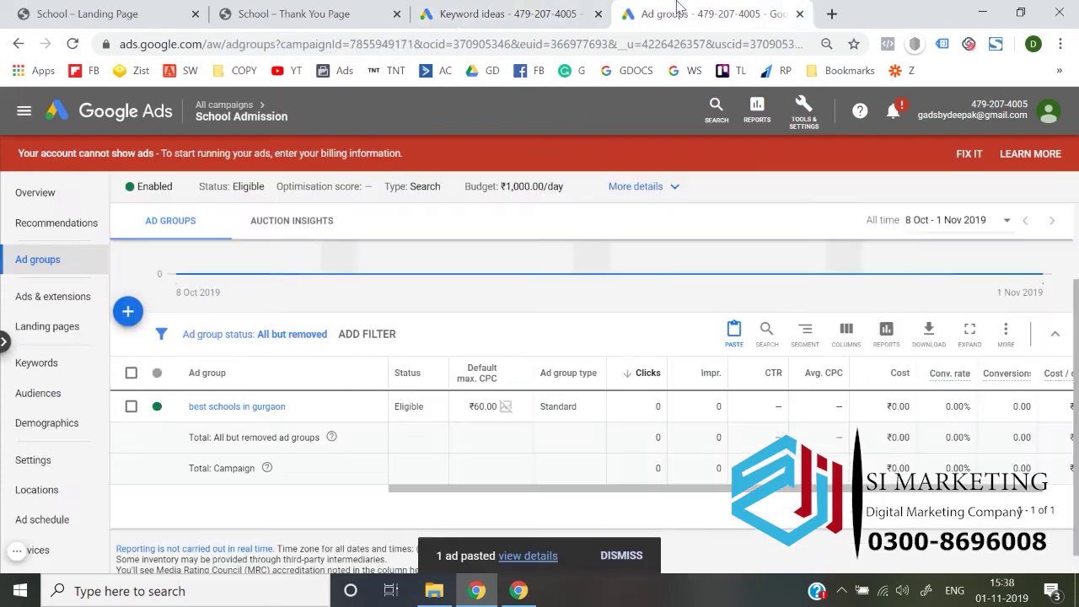
# - Copy the "best schools in gurgaon" ad group and clear its selection
pyautogui.click(131, 407)
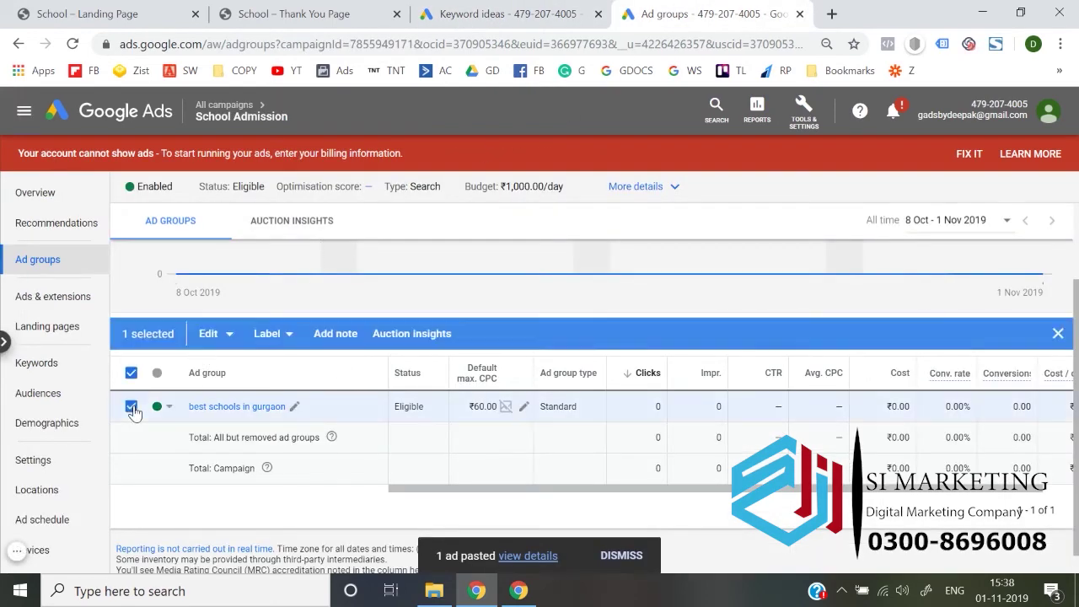
pyautogui.click(222, 335)
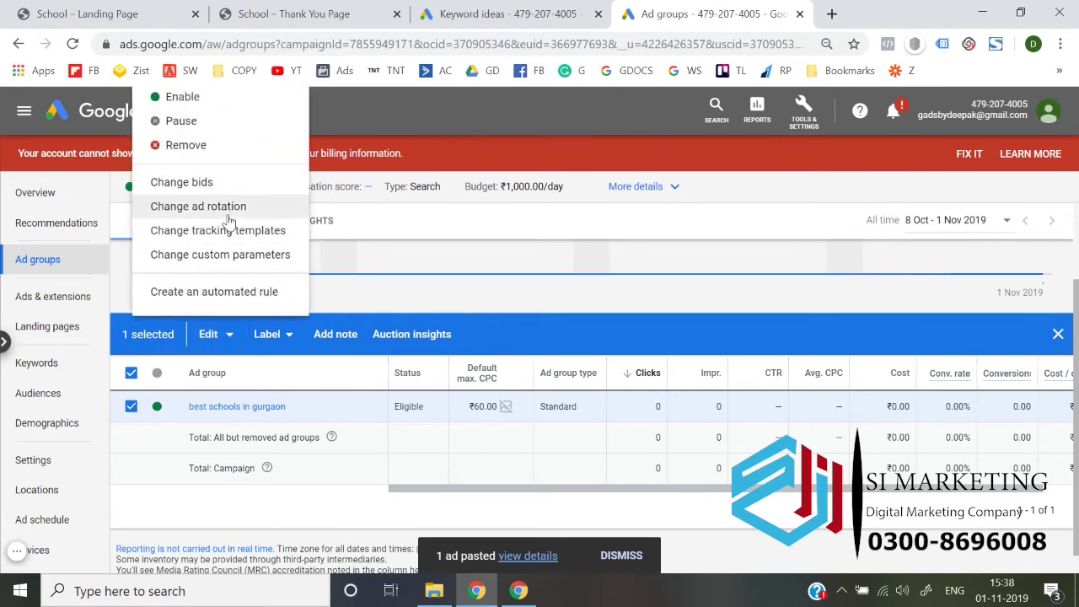
pyautogui.click(557, 257)
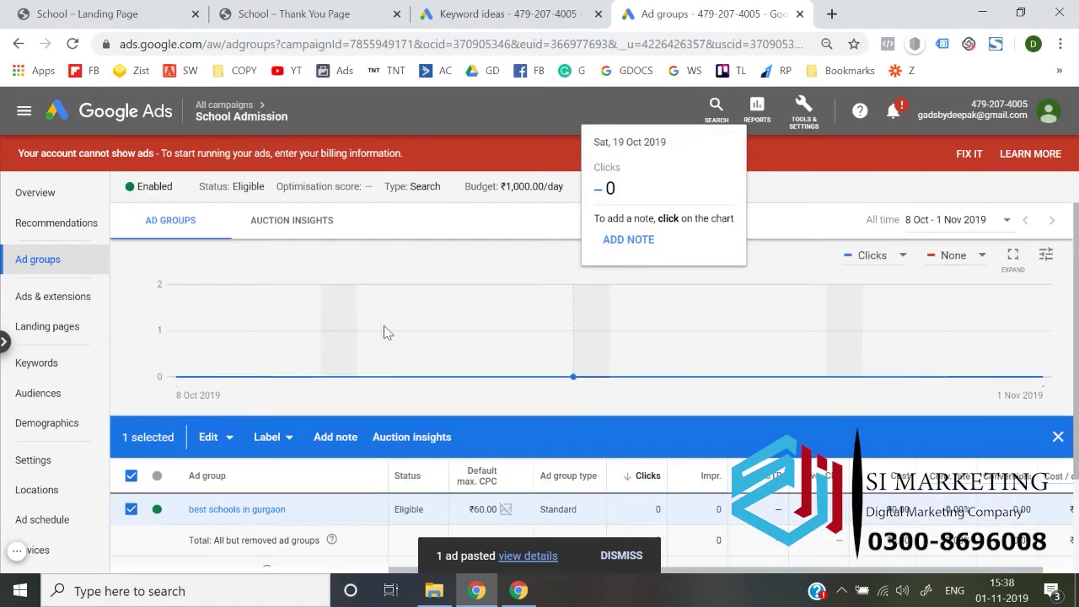
pyautogui.click(216, 445)
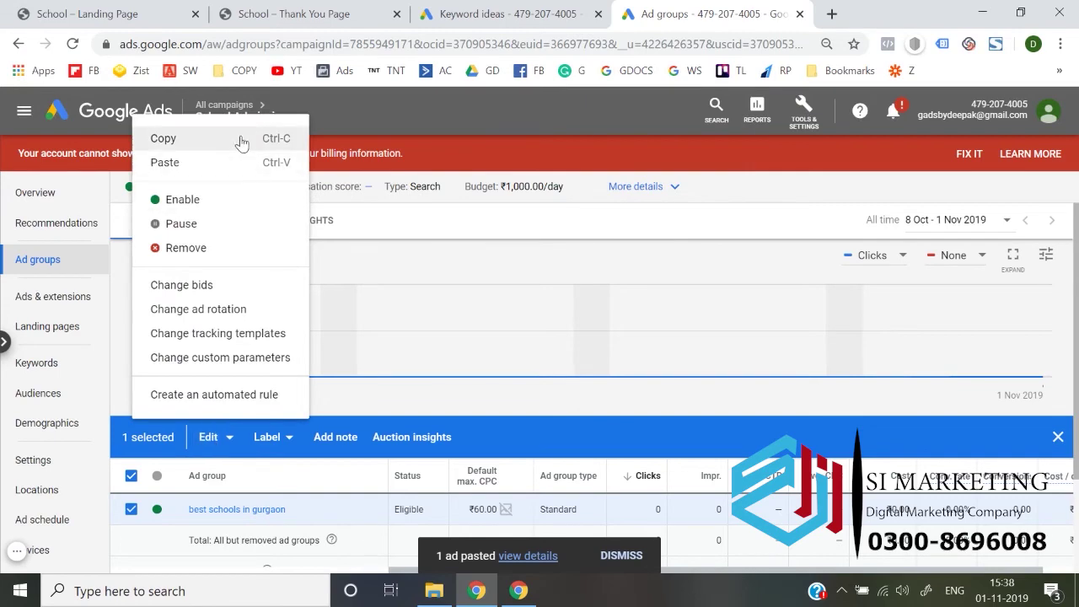
pyautogui.click(240, 139)
pyautogui.click(131, 509)
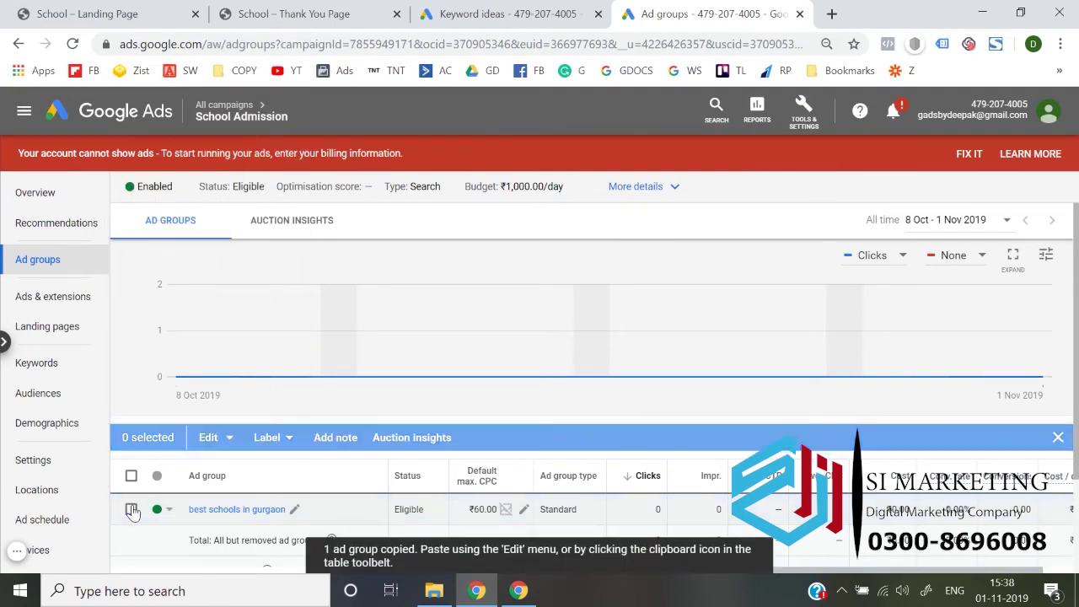
# - Paste the copied ad group into the School Admission campaign
pyautogui.moveTo(273, 352)
pyautogui.hotkey('ctrl', 'v')
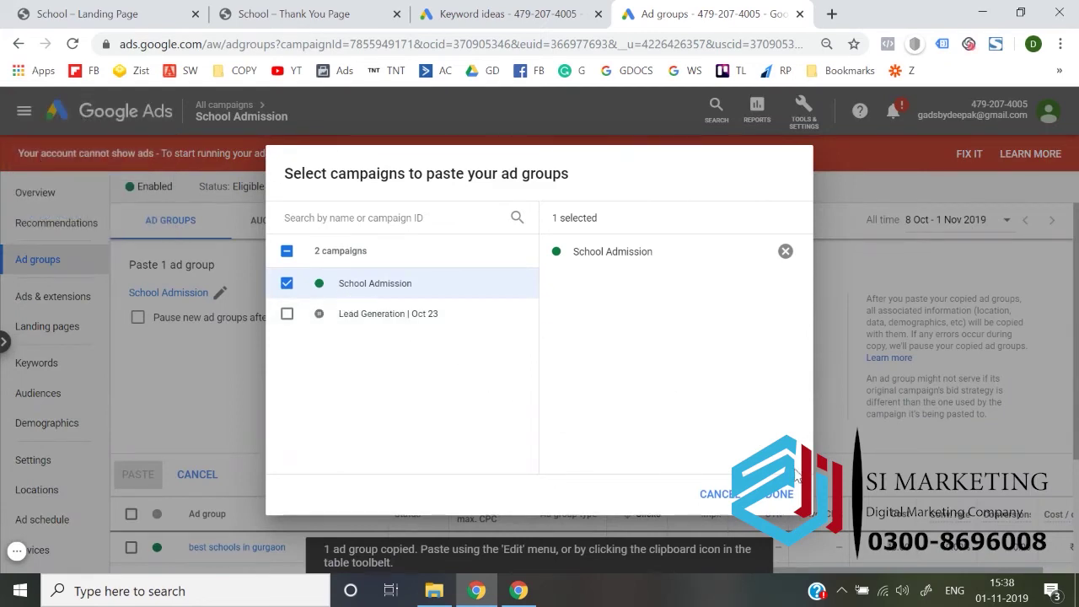
pyautogui.click(783, 496)
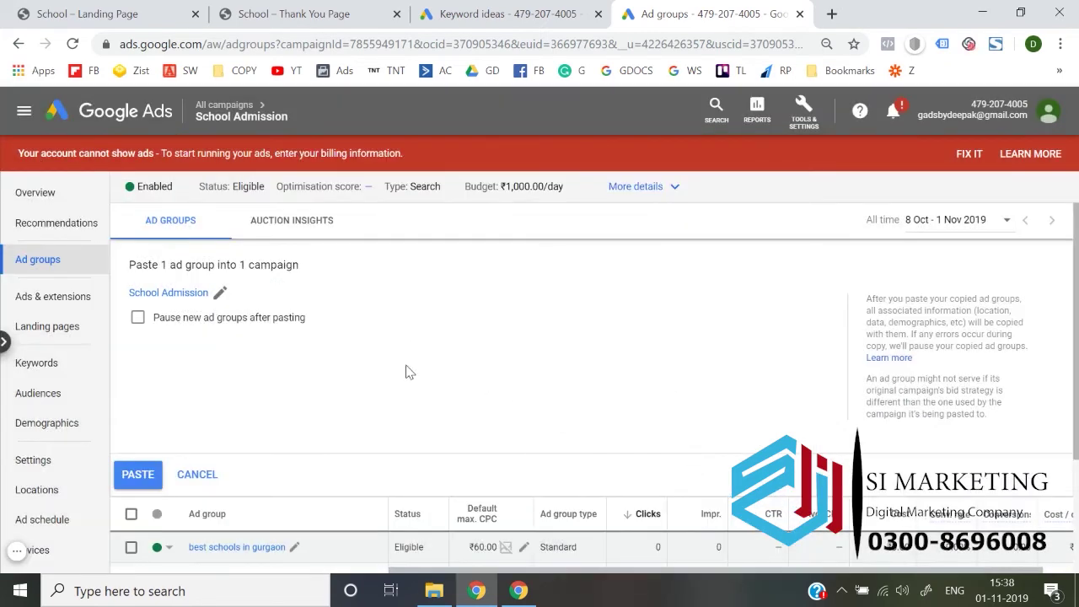
pyautogui.click(207, 326)
pyautogui.click(137, 476)
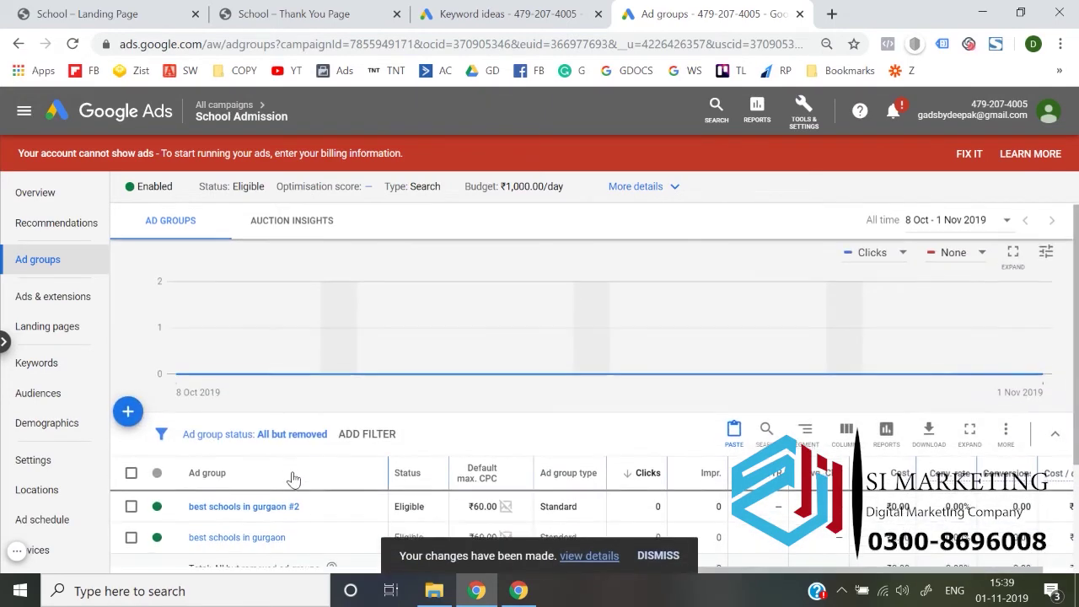
# - Rename the pasted ad group to "top 10 schools in gurgaon", taking the name from the keyword plan, and save it
pyautogui.hotkey('ctrl', 'shift', 'Tab')
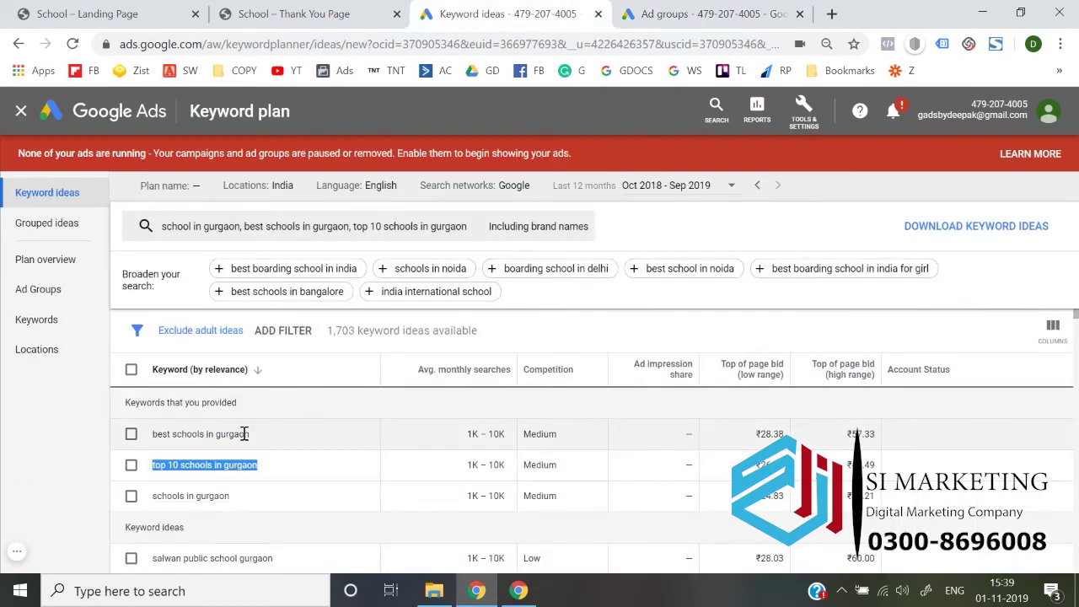
pyautogui.hotkey('ctrl', 'Tab')
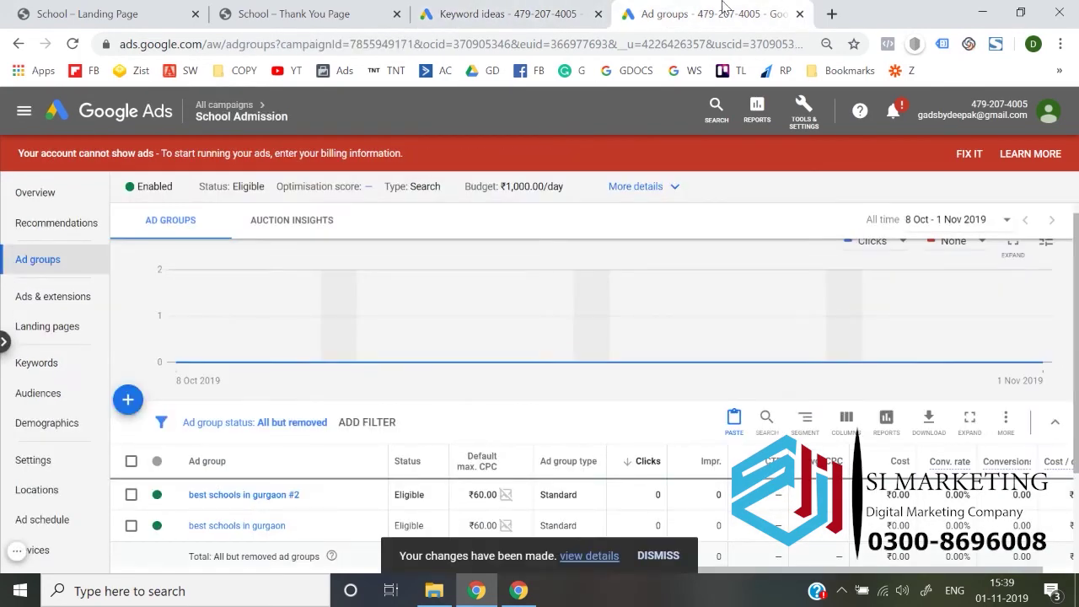
pyautogui.scroll(-1, 362, 462)
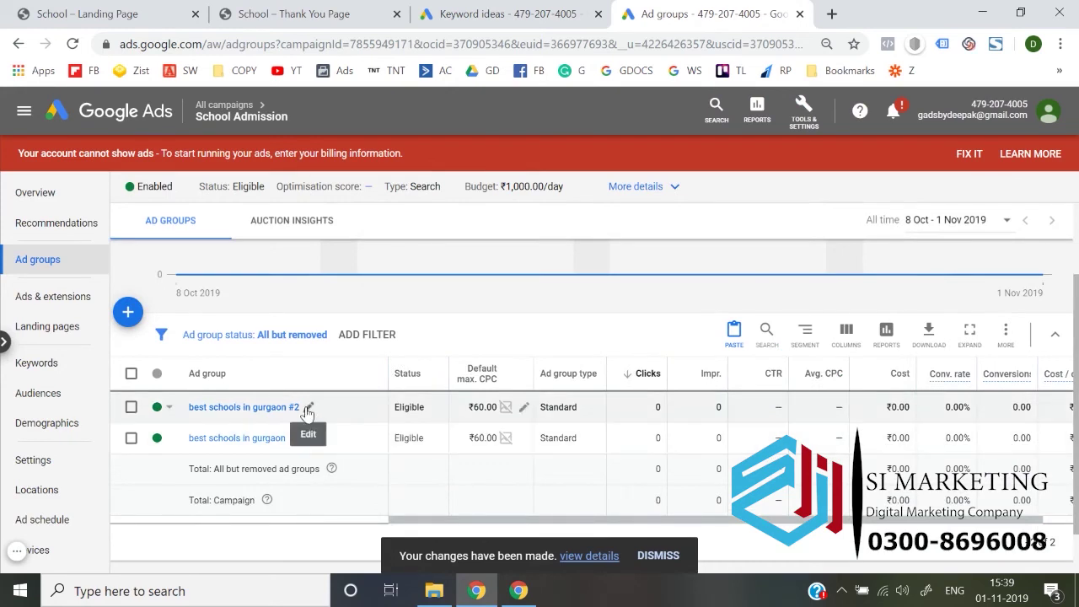
pyautogui.click(308, 411)
pyautogui.press('BackSpace')
pyautogui.hotkey('ctrl', 'v')
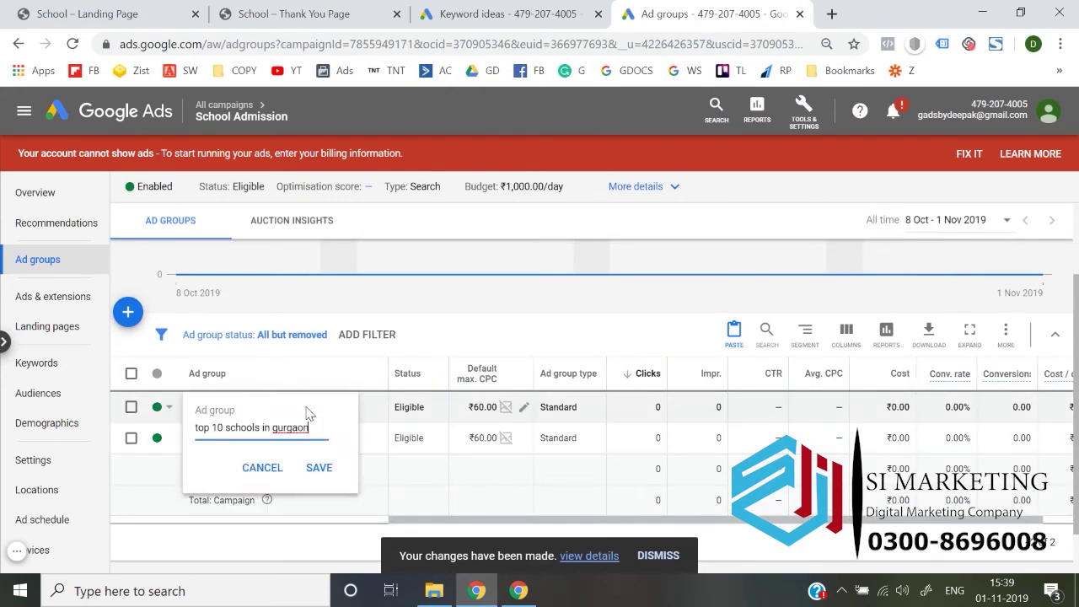
pyautogui.click(320, 469)
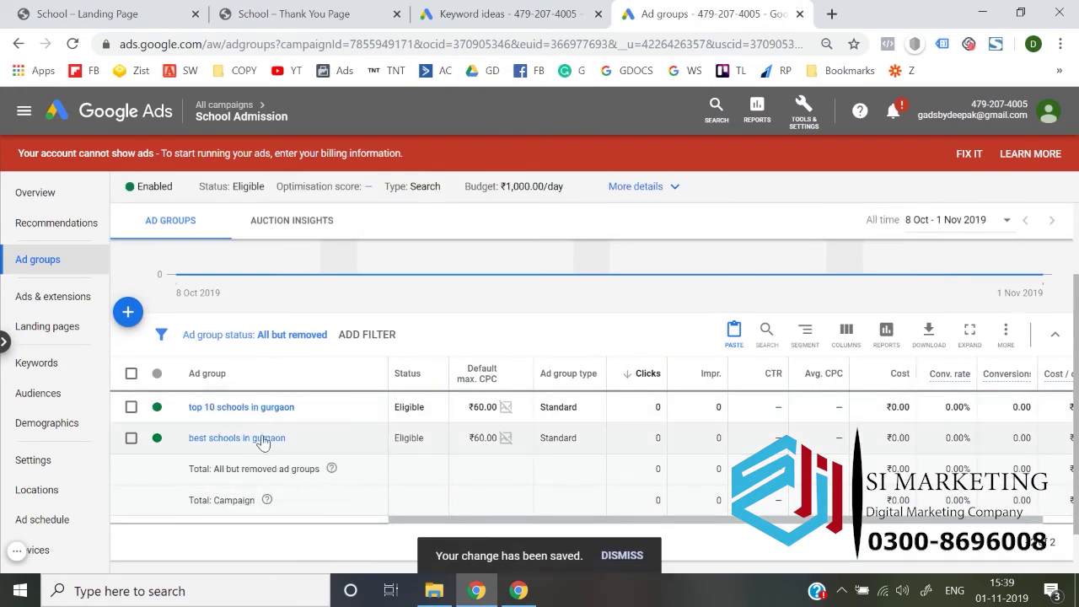
# - Change the keyword in the "top 10 schools in gurgaon" ad group to [top schools in gurgaon] with exact match and save it
pyautogui.click(236, 408)
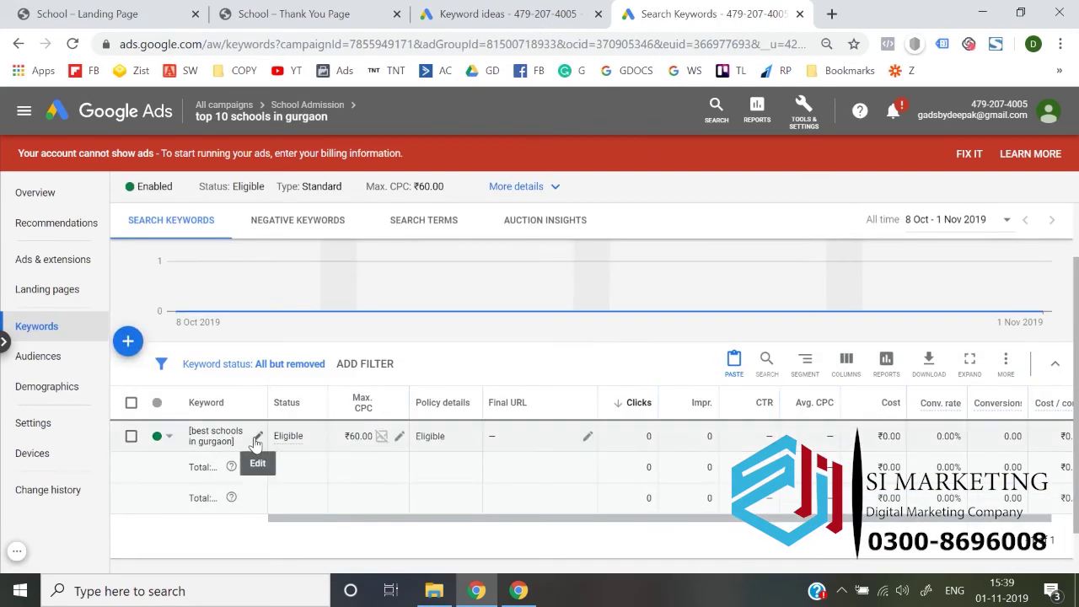
pyautogui.click(254, 441)
pyautogui.tripleClick(296, 455)
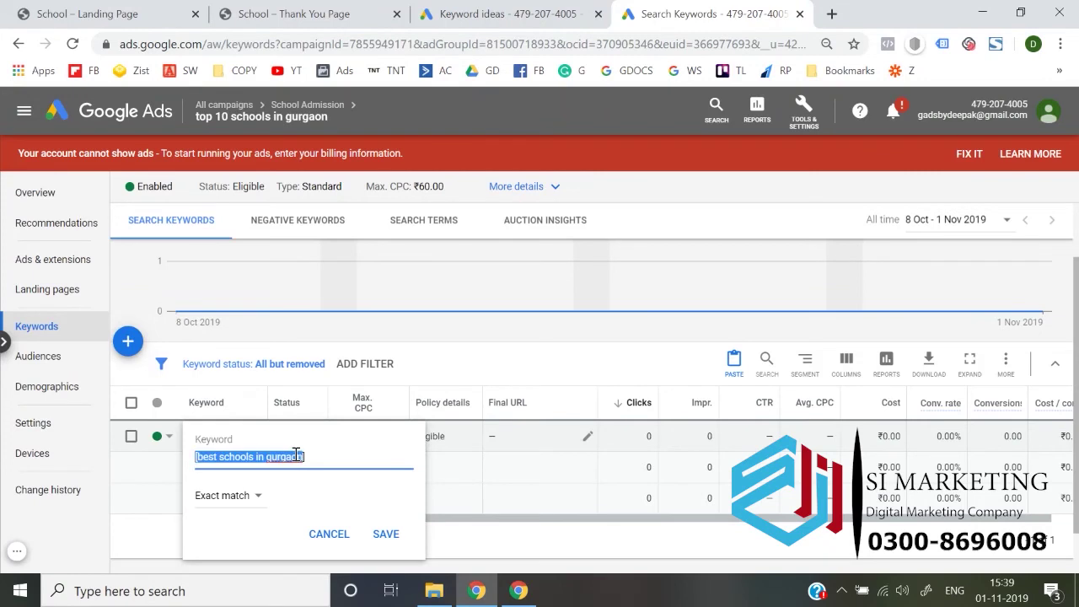
pyautogui.press('BackSpace')
pyautogui.hotkey('ctrl', 'v')
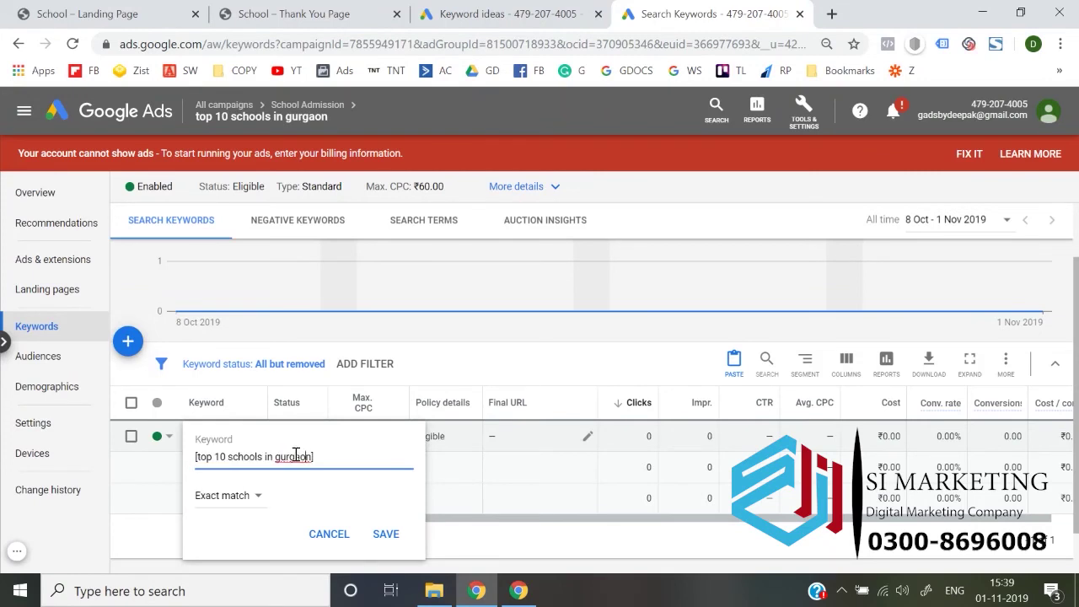
pyautogui.press('BackSpace')
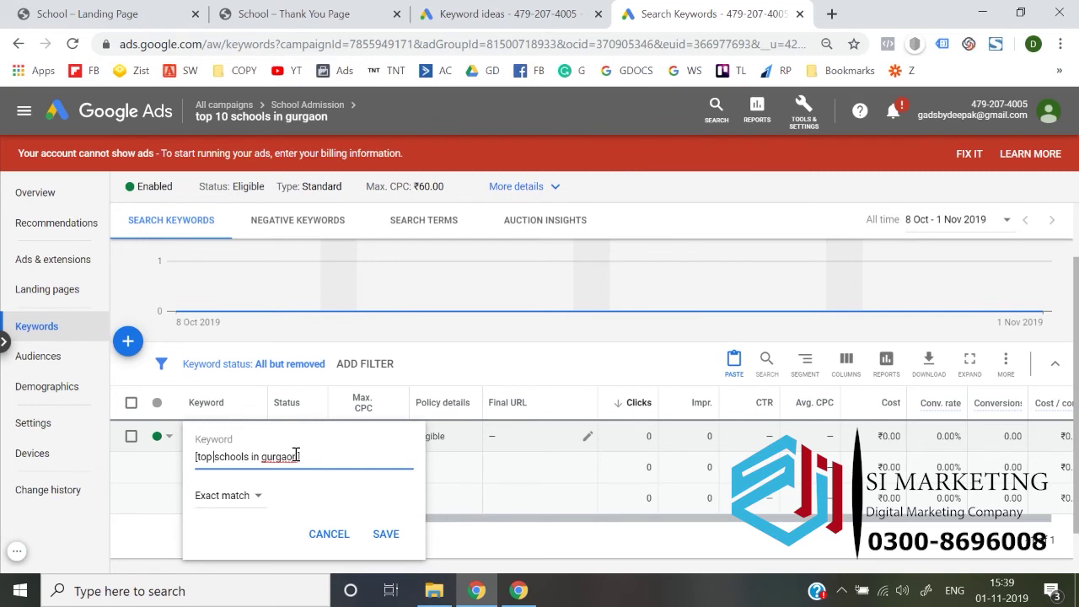
pyautogui.click(386, 534)
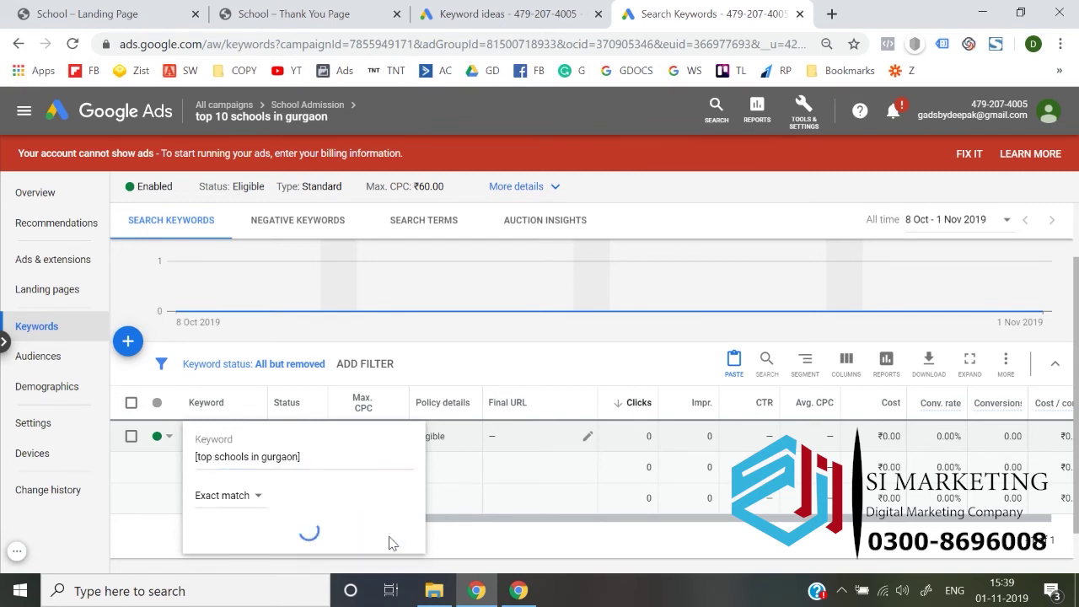
# - Edit the "Looking for best school in gurgaon" ad of the "top 10 schools in gurgaon" ad group, setting Headline 1 to "Top 10 schools in gurgaon"
pyautogui.click(63, 268)
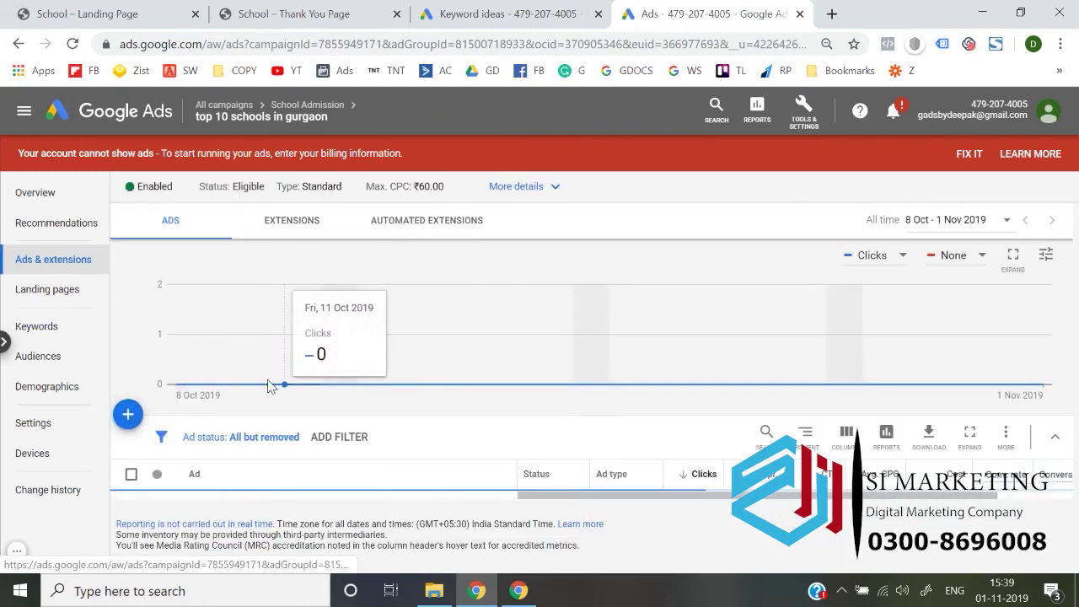
pyautogui.scroll(-2, 354, 389)
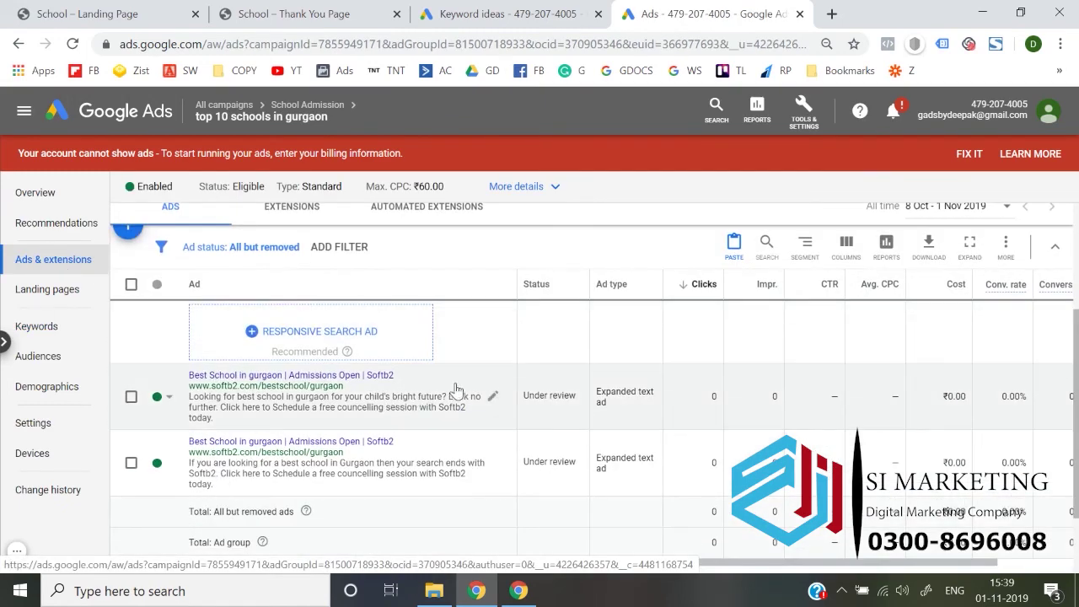
pyautogui.click(492, 397)
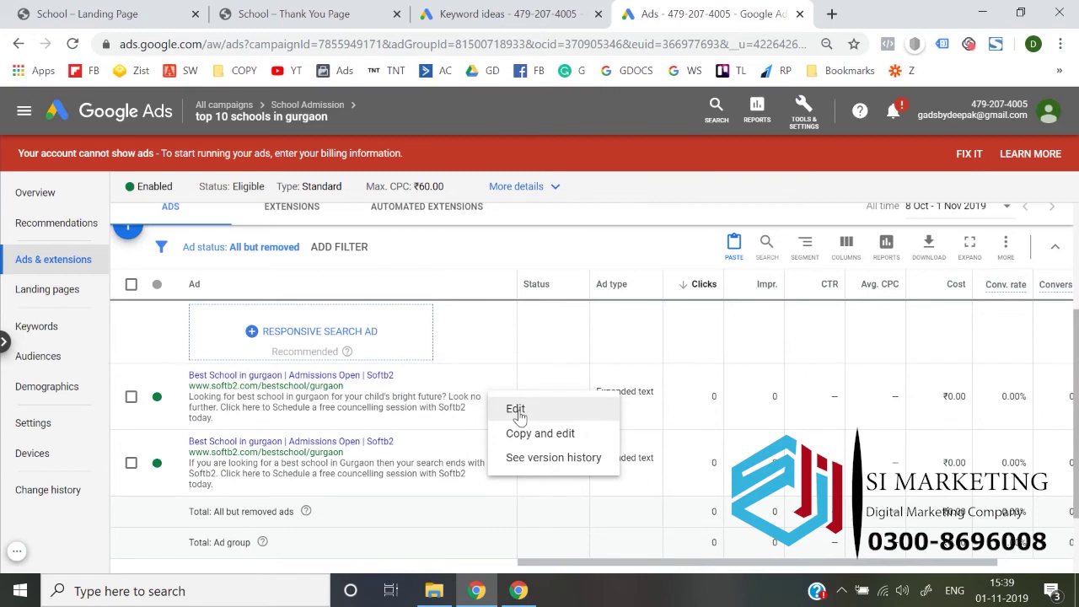
pyautogui.click(517, 411)
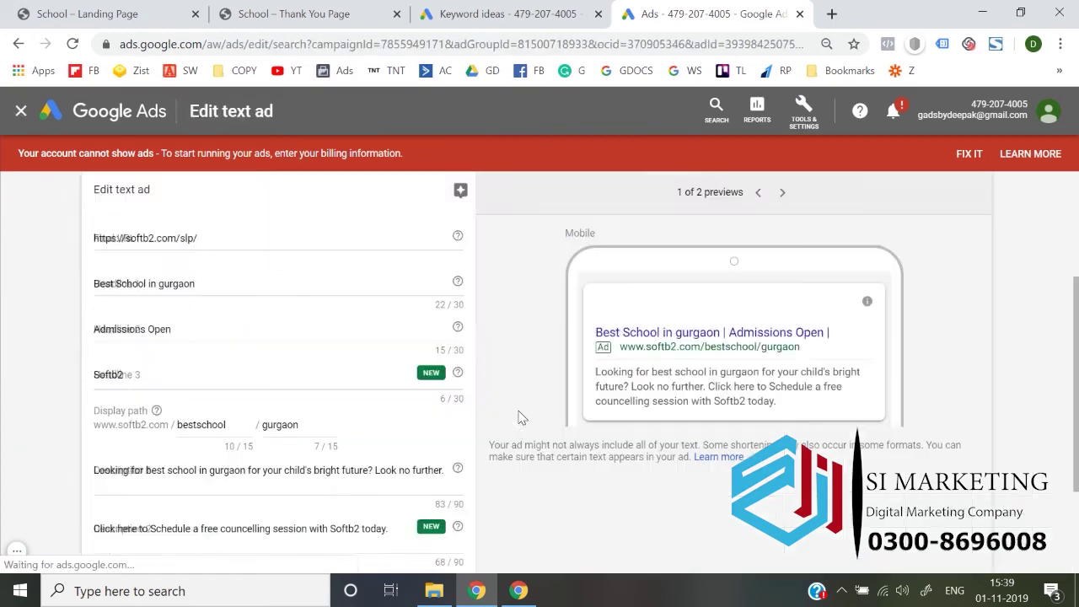
pyautogui.click(250, 297)
pyautogui.hotkey('ctrl', 'a')
pyautogui.press('BackSpace')
pyautogui.hotkey('ctrl', 'v')
pyautogui.press('Delete')
pyautogui.write('T')
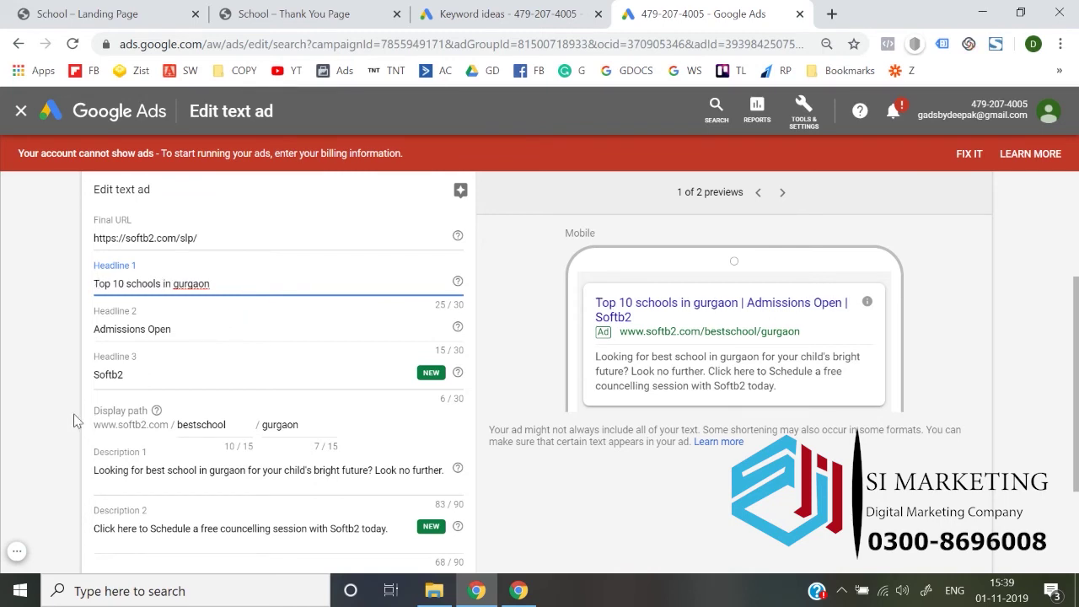
# - Set the ad's Description 1 to "Looking for top 10 schools in gurgaon for your child's bright future? Look no further." and save the ad
pyautogui.scroll(-1, 74, 421)
pyautogui.click(154, 405)
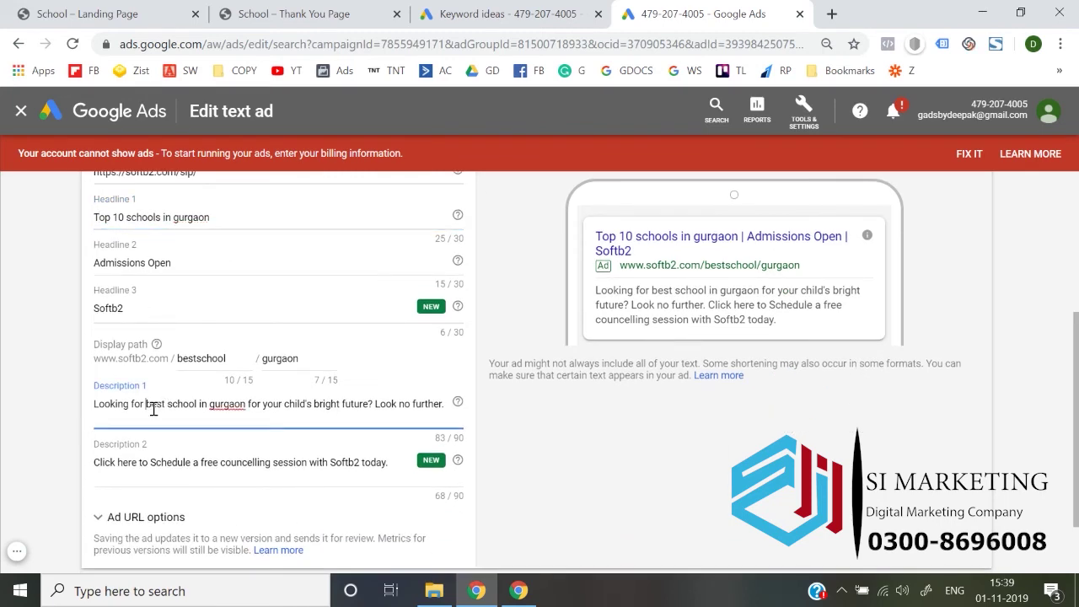
pyautogui.hotkey('ctrl', 'shift', 'Right')
pyautogui.hotkey('ctrl', 'shift', 'Right')
pyautogui.hotkey('ctrl', 'shift', 'Right')
pyautogui.hotkey('shift', 'Right')
pyautogui.hotkey('shift', 'Right')
pyautogui.hotkey('shift', 'Right')
pyautogui.hotkey('shift', 'Right')
pyautogui.hotkey('shift', 'Right')
pyautogui.hotkey('shift', 'Right')
pyautogui.hotkey('shift', 'Right')
pyautogui.hotkey('ctrl', 'v')
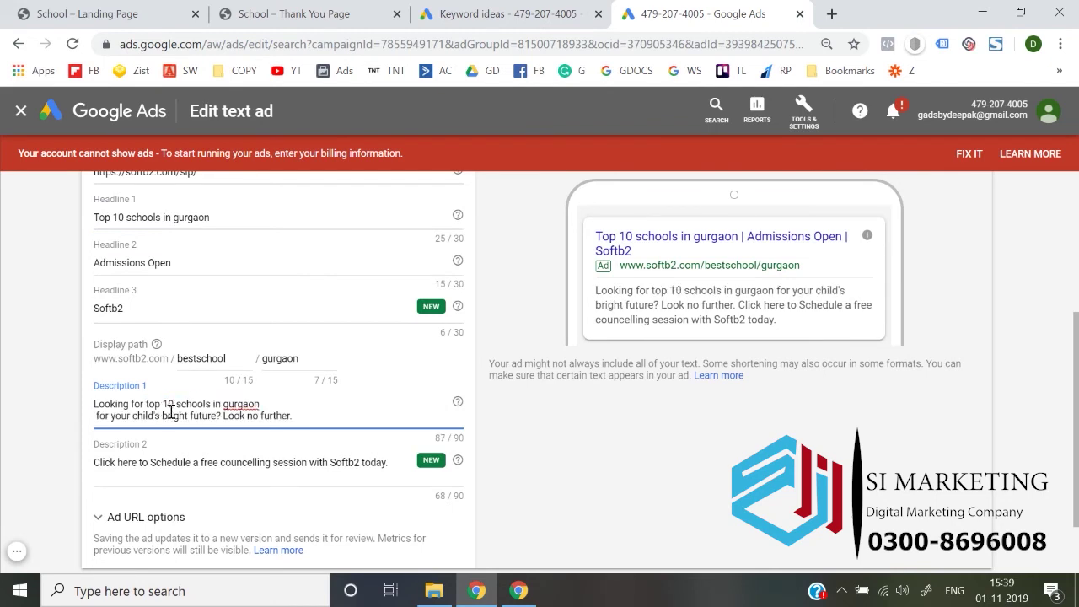
pyautogui.press('BackSpace')
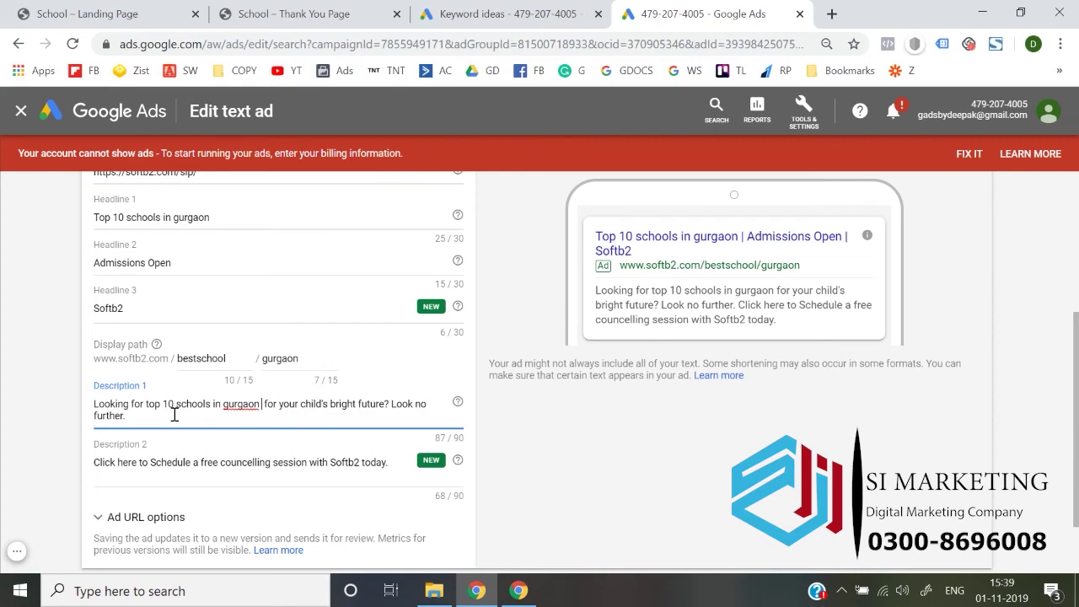
pyautogui.scroll(-2, 175, 414)
pyautogui.click(257, 513)
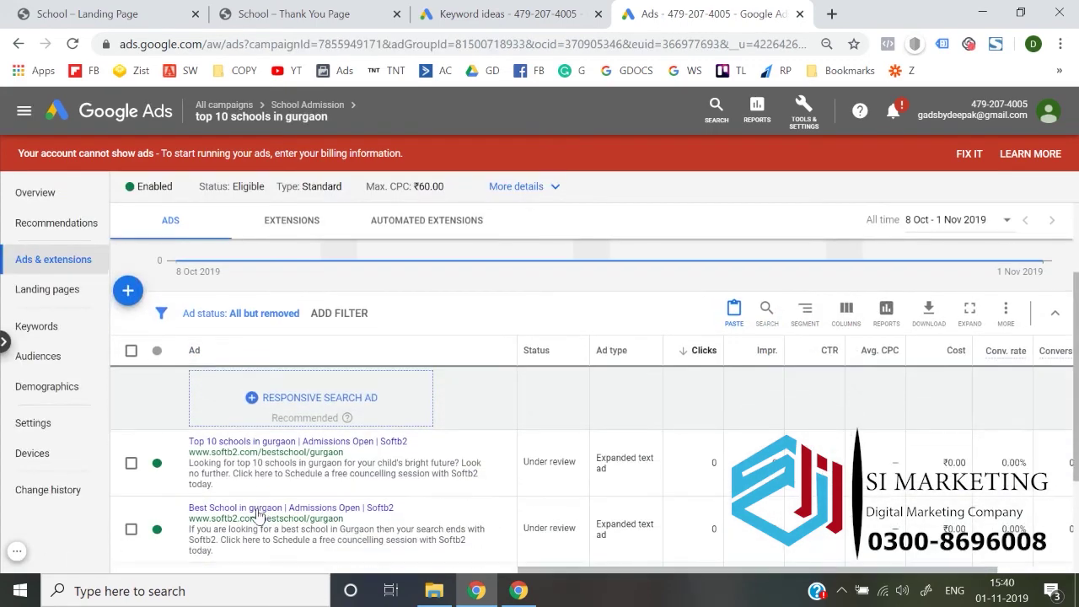
# - Reopen the "Top 10 schools in gurgaon" ad for editing and change its Headline 1 to "Top schools in gurgaon"
pyautogui.scroll(-2, 328, 430)
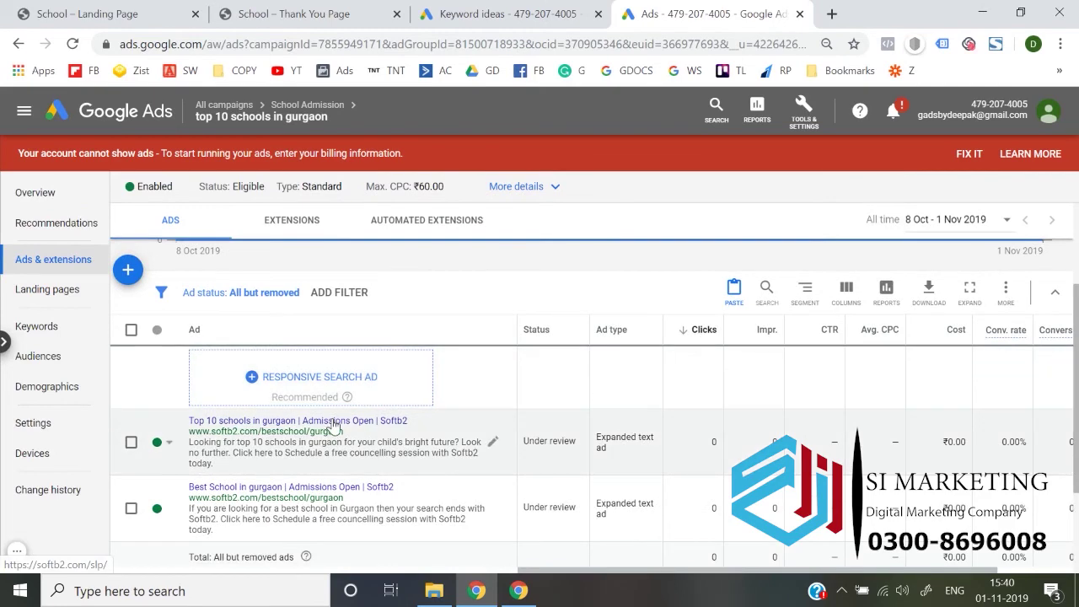
pyautogui.click(493, 447)
pyautogui.click(510, 450)
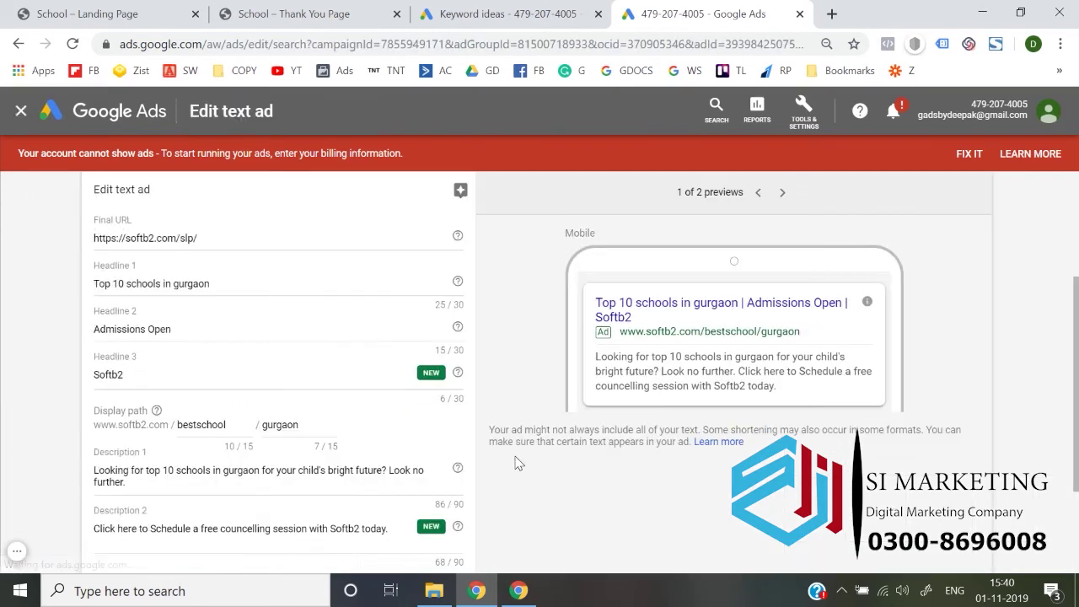
pyautogui.click(123, 280)
pyautogui.press('BackSpace')
pyautogui.press('BackSpace')
pyautogui.press('BackSpace')
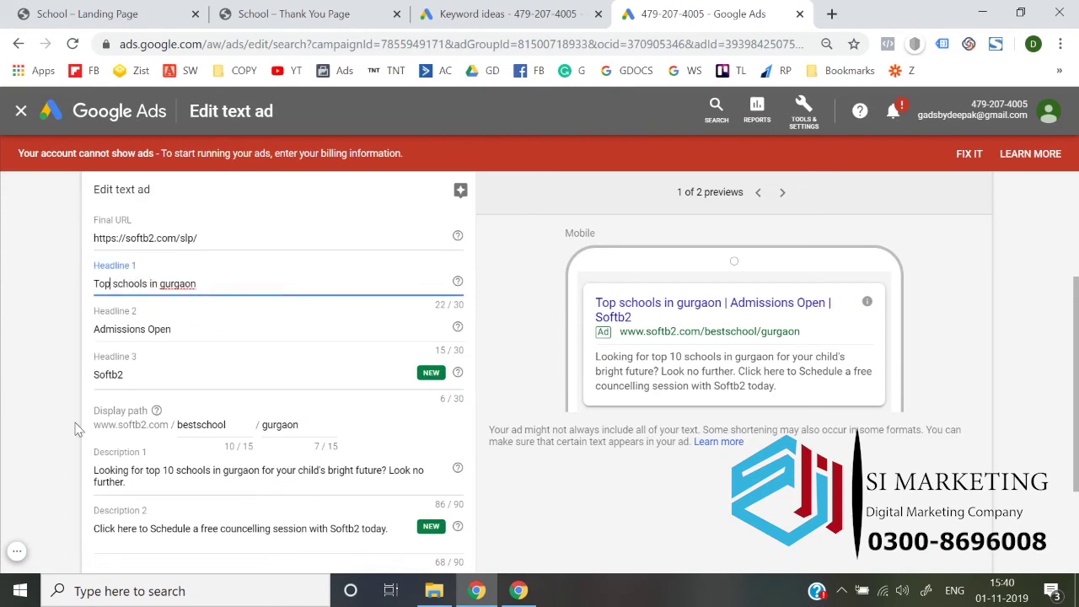
# - Remove "10" from Description 1 so it reads "Looking for top schools in gurgaon for your child's bright future? Look no further." and save the ad
pyautogui.click(176, 469)
pyautogui.press('BackSpace')
pyautogui.press('BackSpace')
pyautogui.press('BackSpace')
pyautogui.scroll(-2, 176, 469)
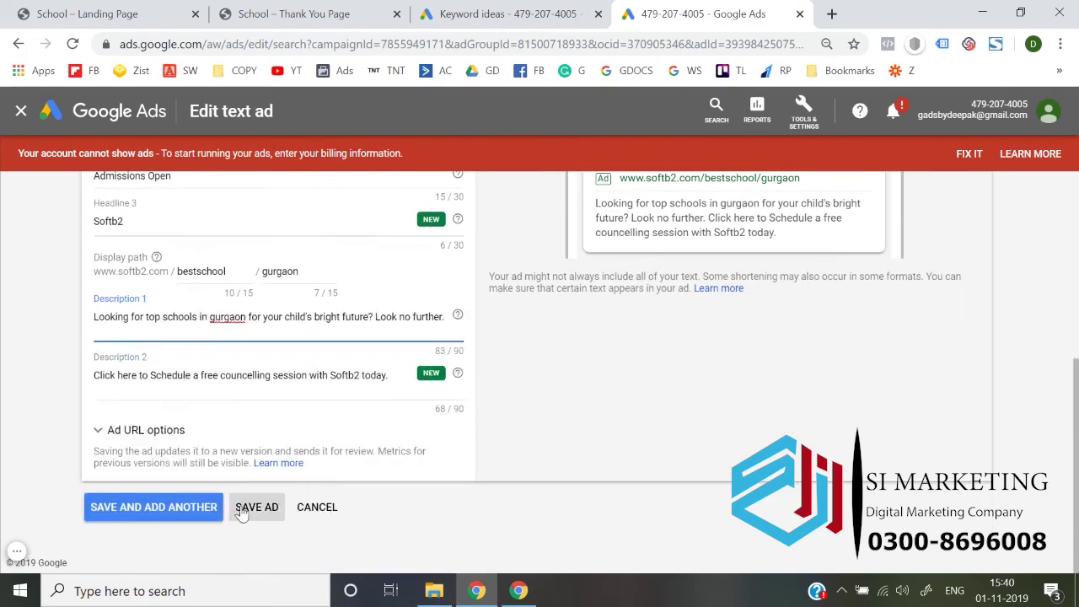
pyautogui.click(266, 514)
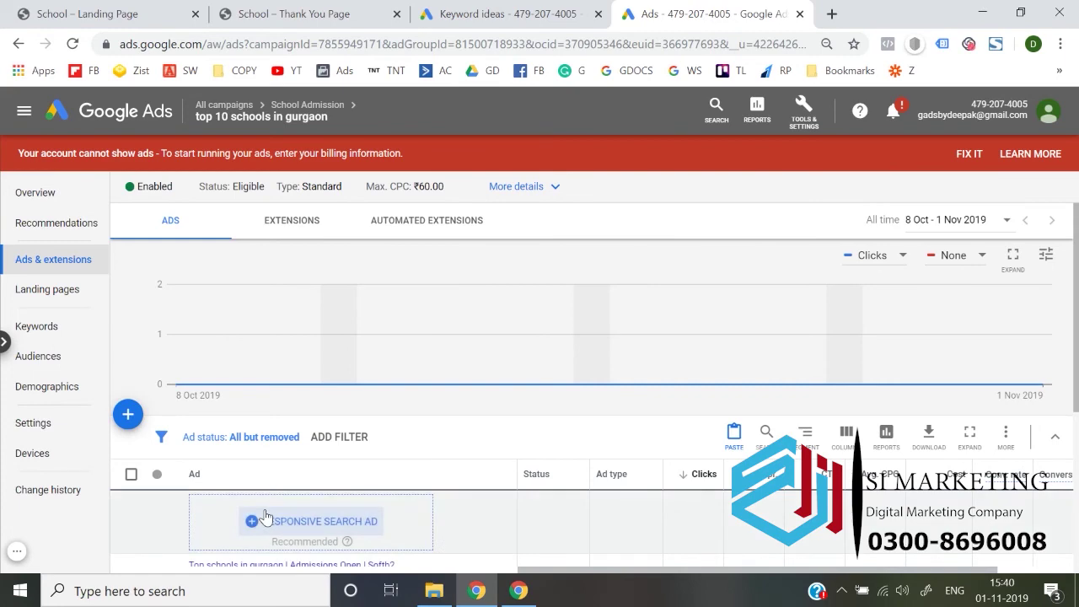
# - Examine the editing and copying options available for the "Best School in gurgaon" ad
pyautogui.scroll(-3, 265, 516)
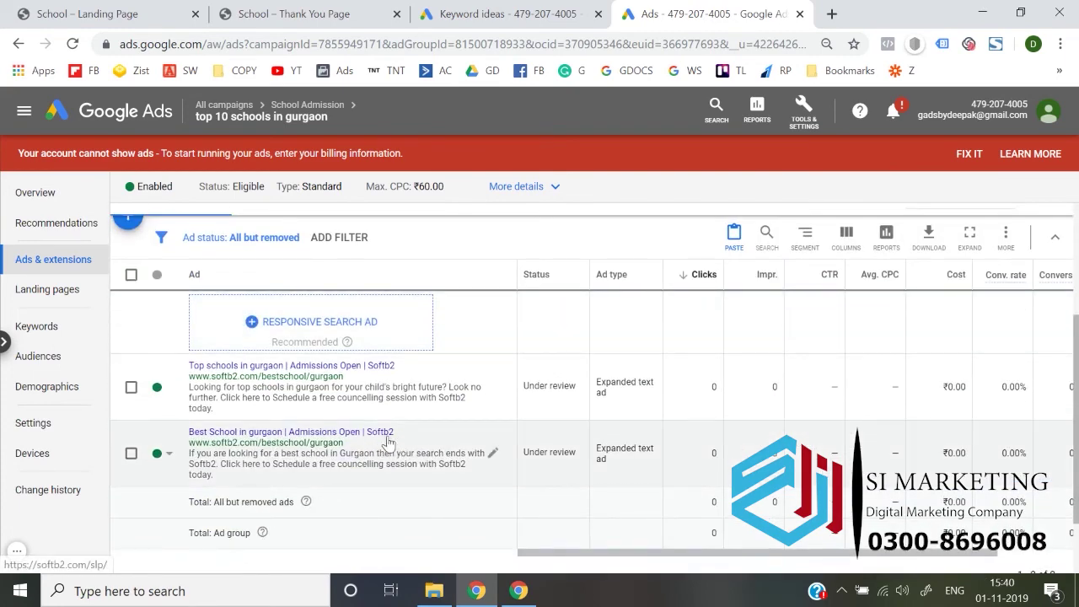
pyautogui.click(492, 454)
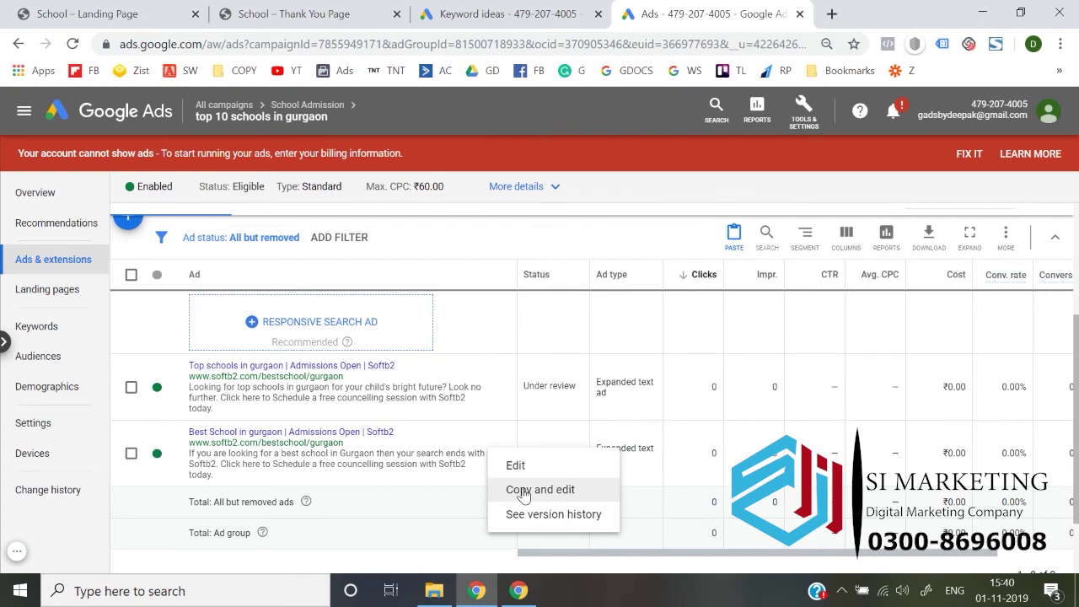
pyautogui.click(131, 452)
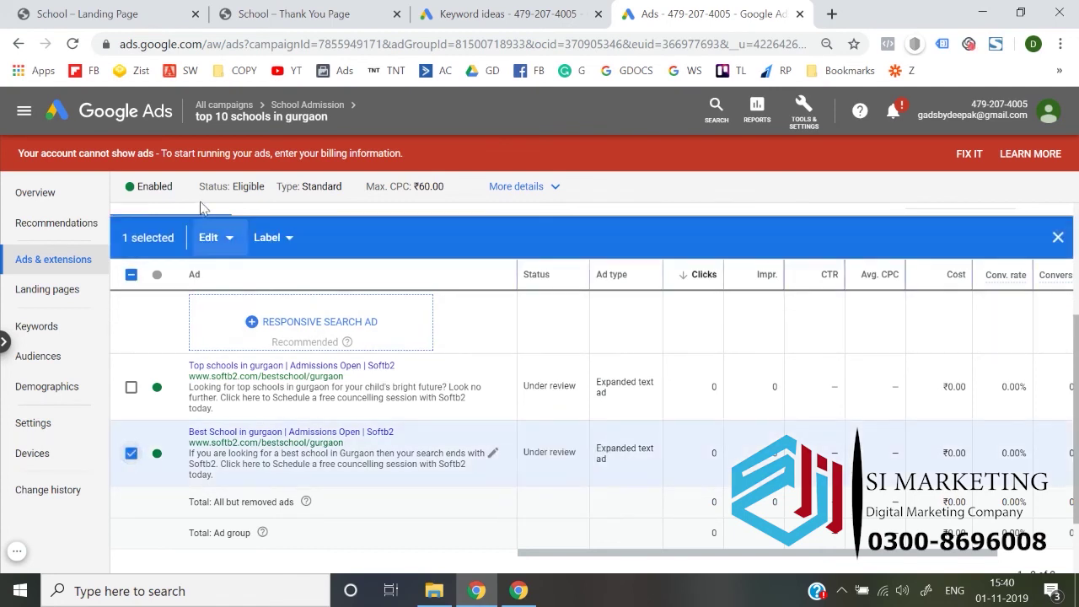
pyautogui.click(217, 250)
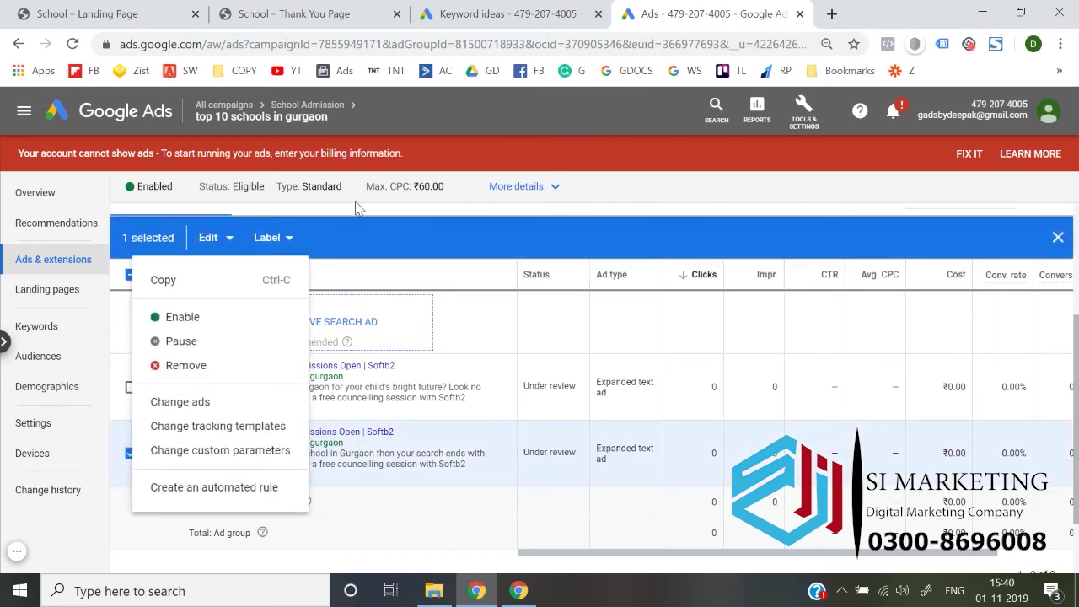
pyautogui.click(125, 453)
pyautogui.click(131, 453)
pyautogui.click(131, 453)
pyautogui.click(493, 455)
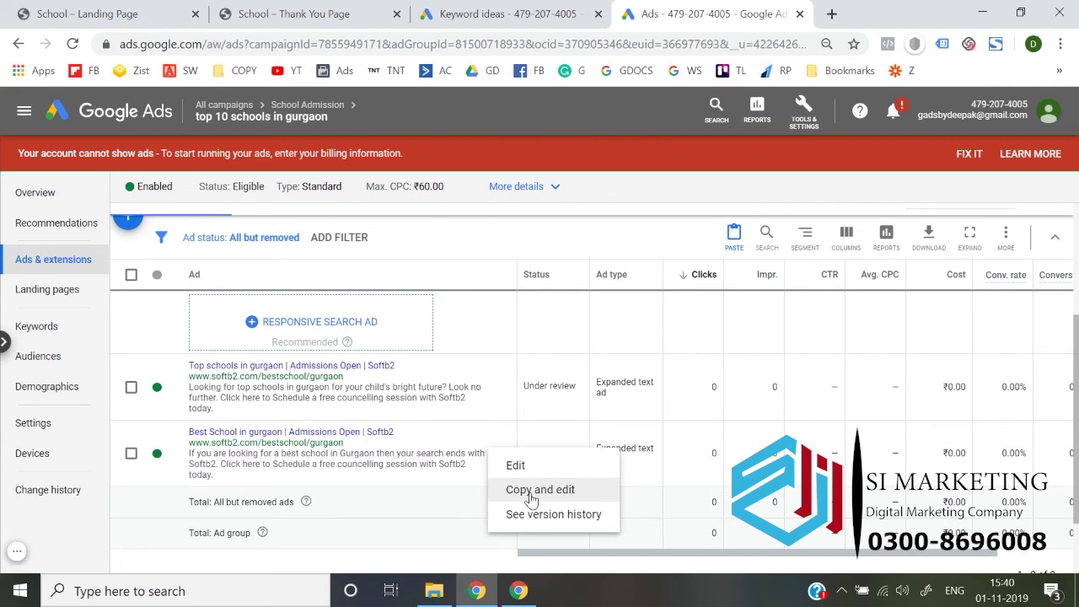
# - Return to the list of all campaigns and open the School Admission campaign to view its ad groups
pyautogui.click(102, 105)
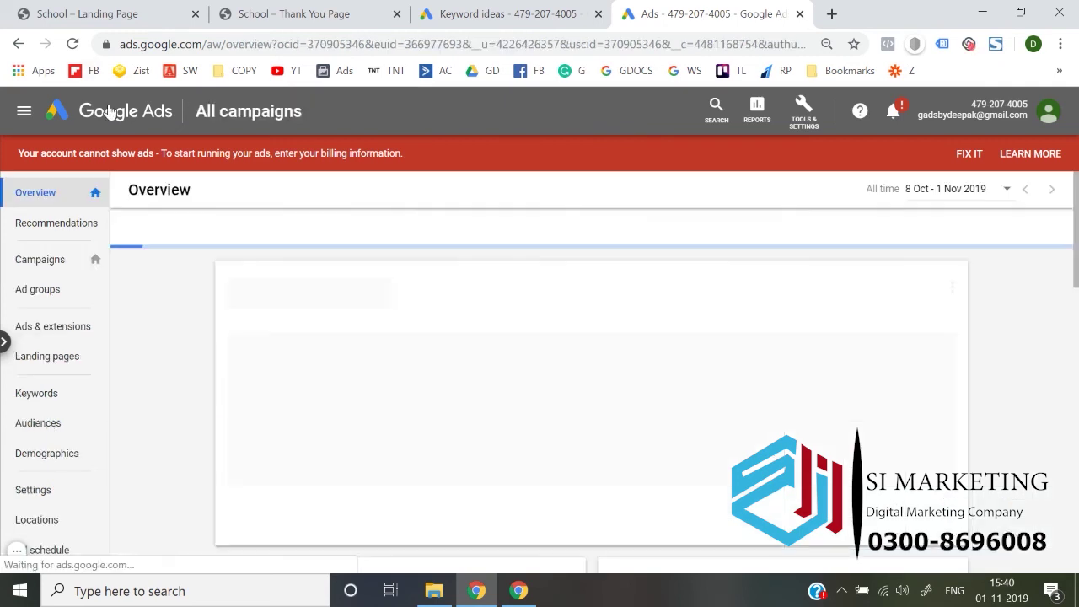
pyautogui.click(42, 258)
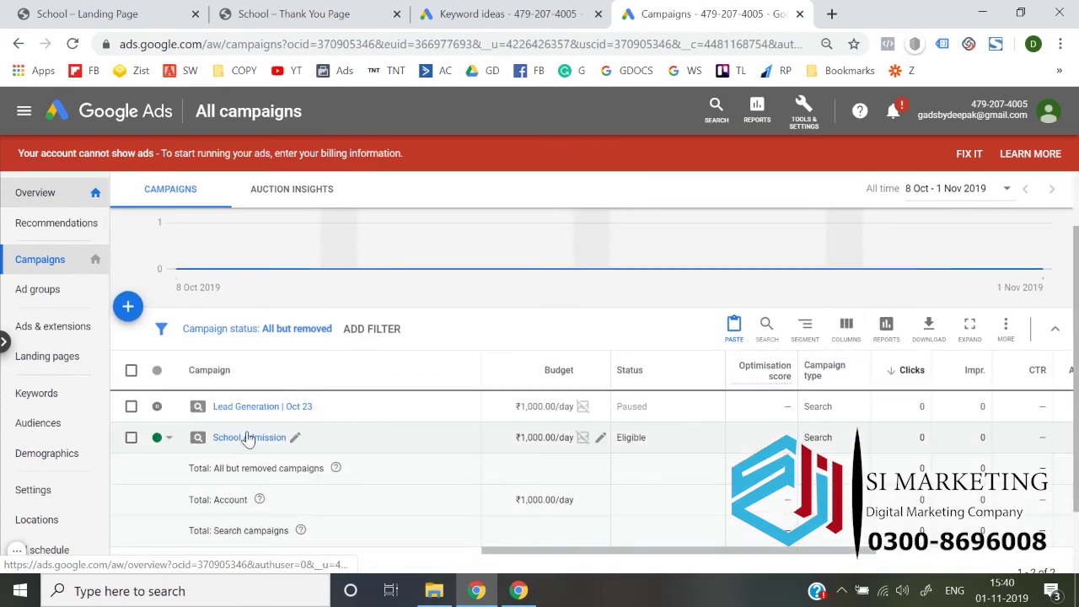
pyautogui.click(243, 438)
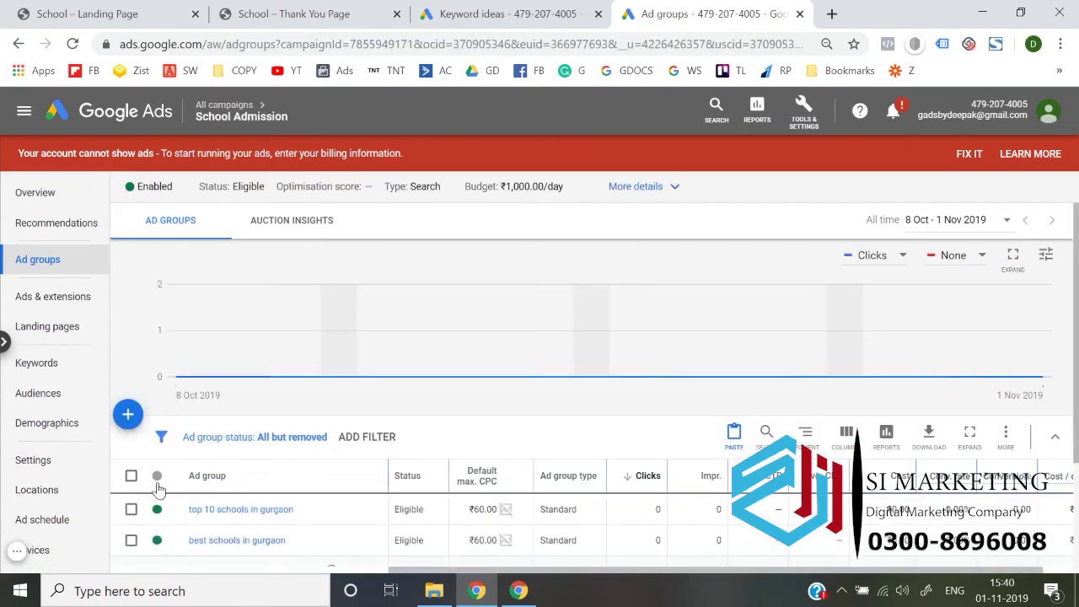
pyautogui.scroll(-2, 240, 434)
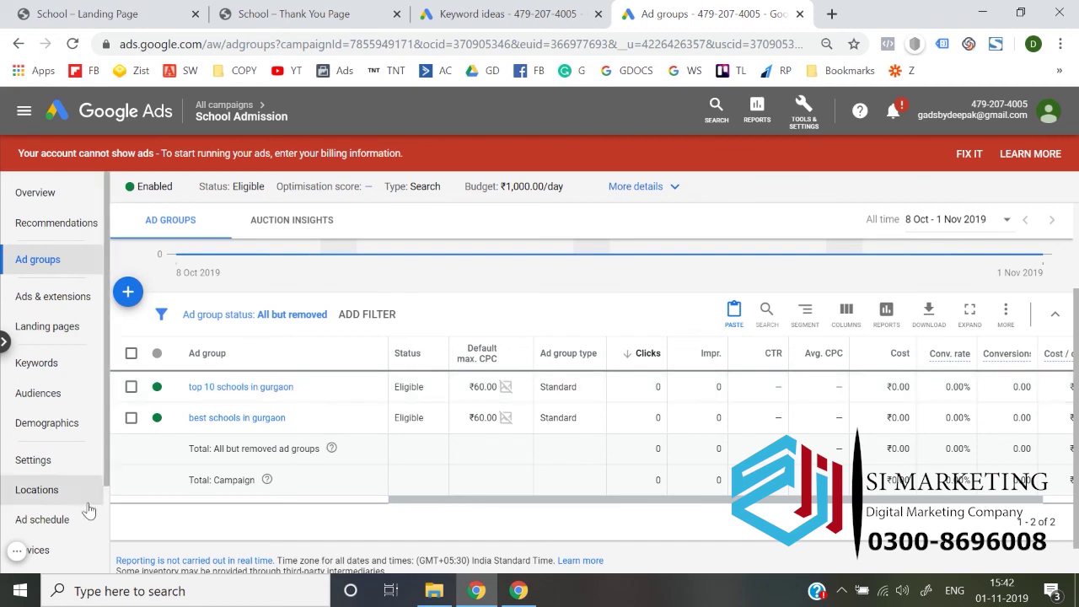
pyautogui.click(17, 552)
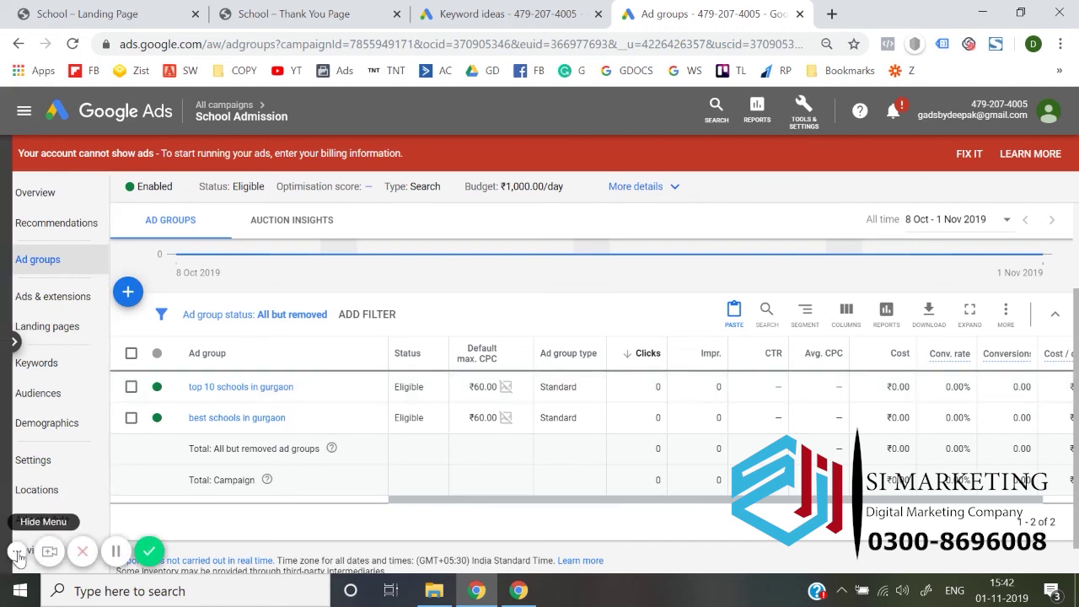